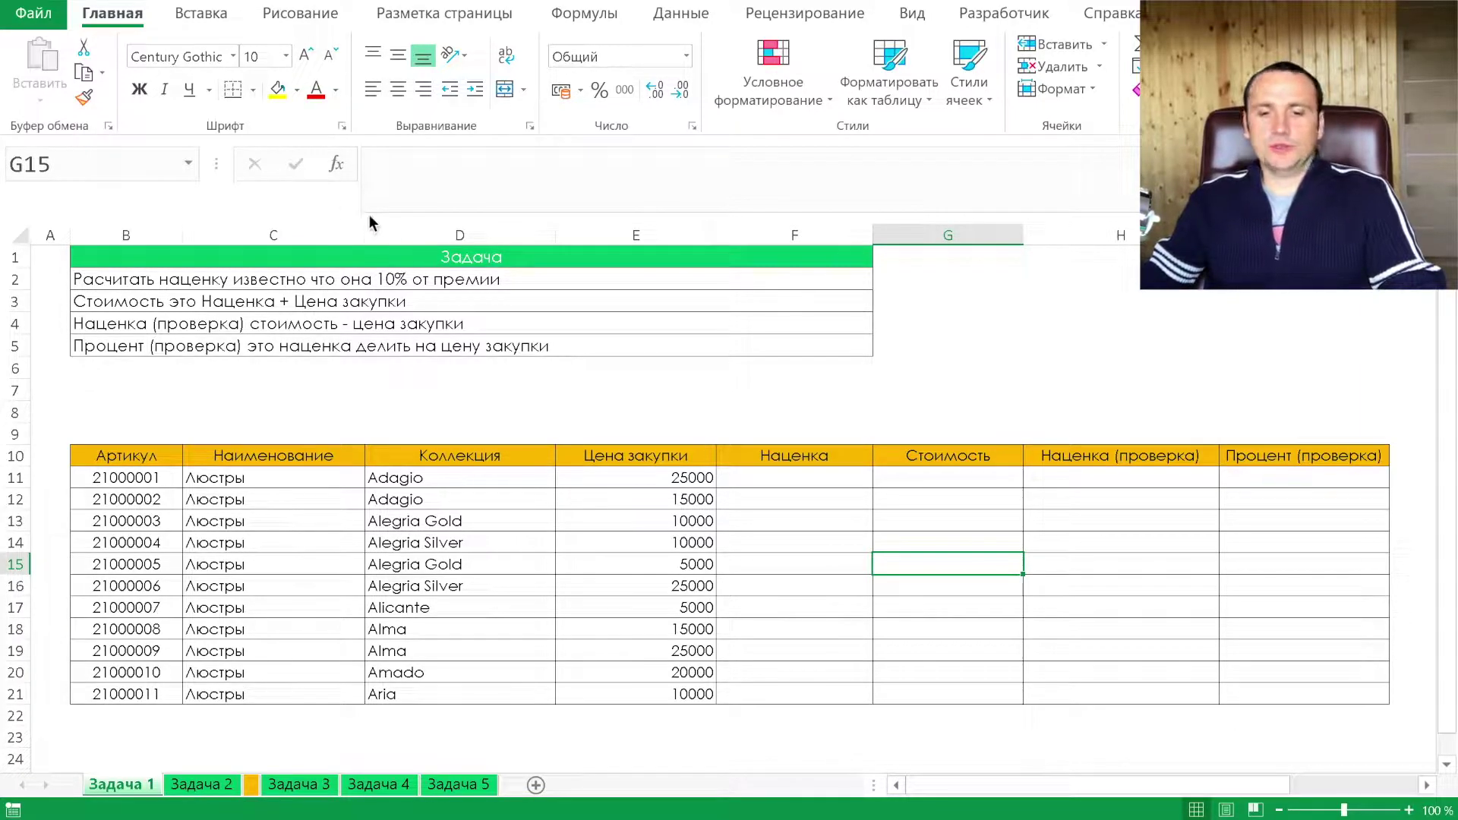
# - Enter =E11*10% in F11 and fill it down to F21, giving 2500, 1500, 1000…
pyautogui.click(793, 480)
pyautogui.write('=')
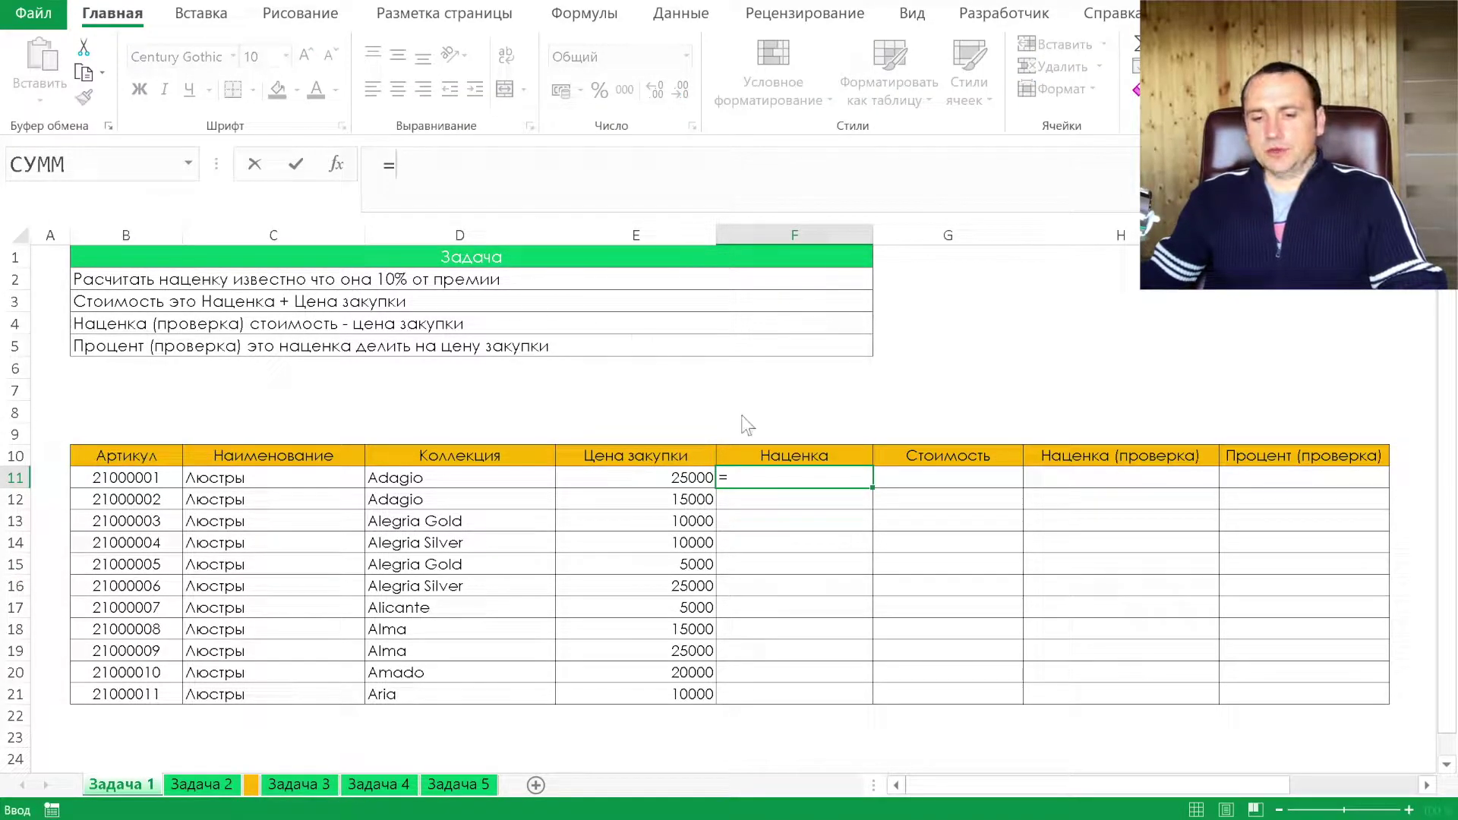
pyautogui.press('Left')
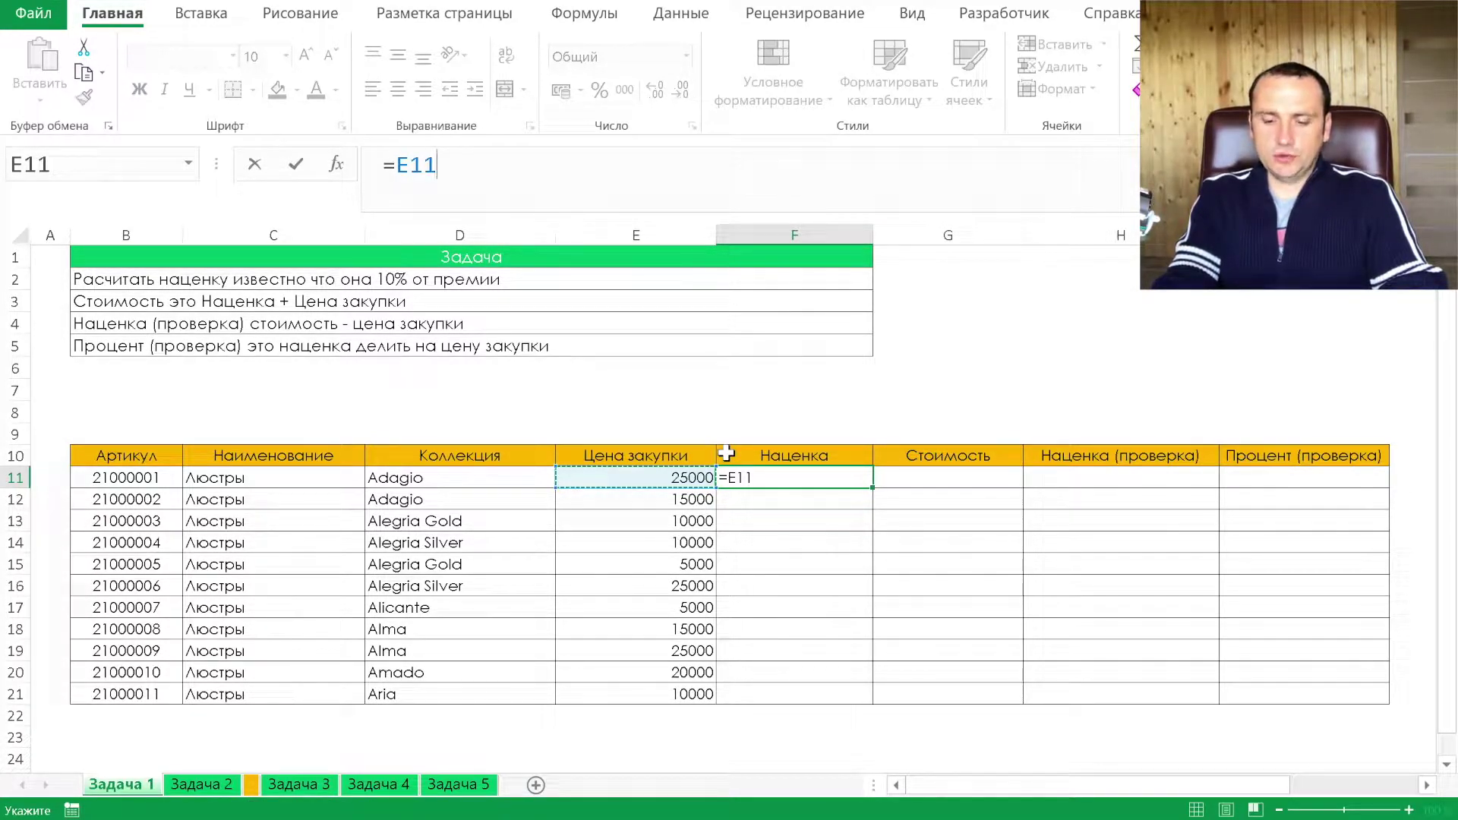
pyautogui.write('*')
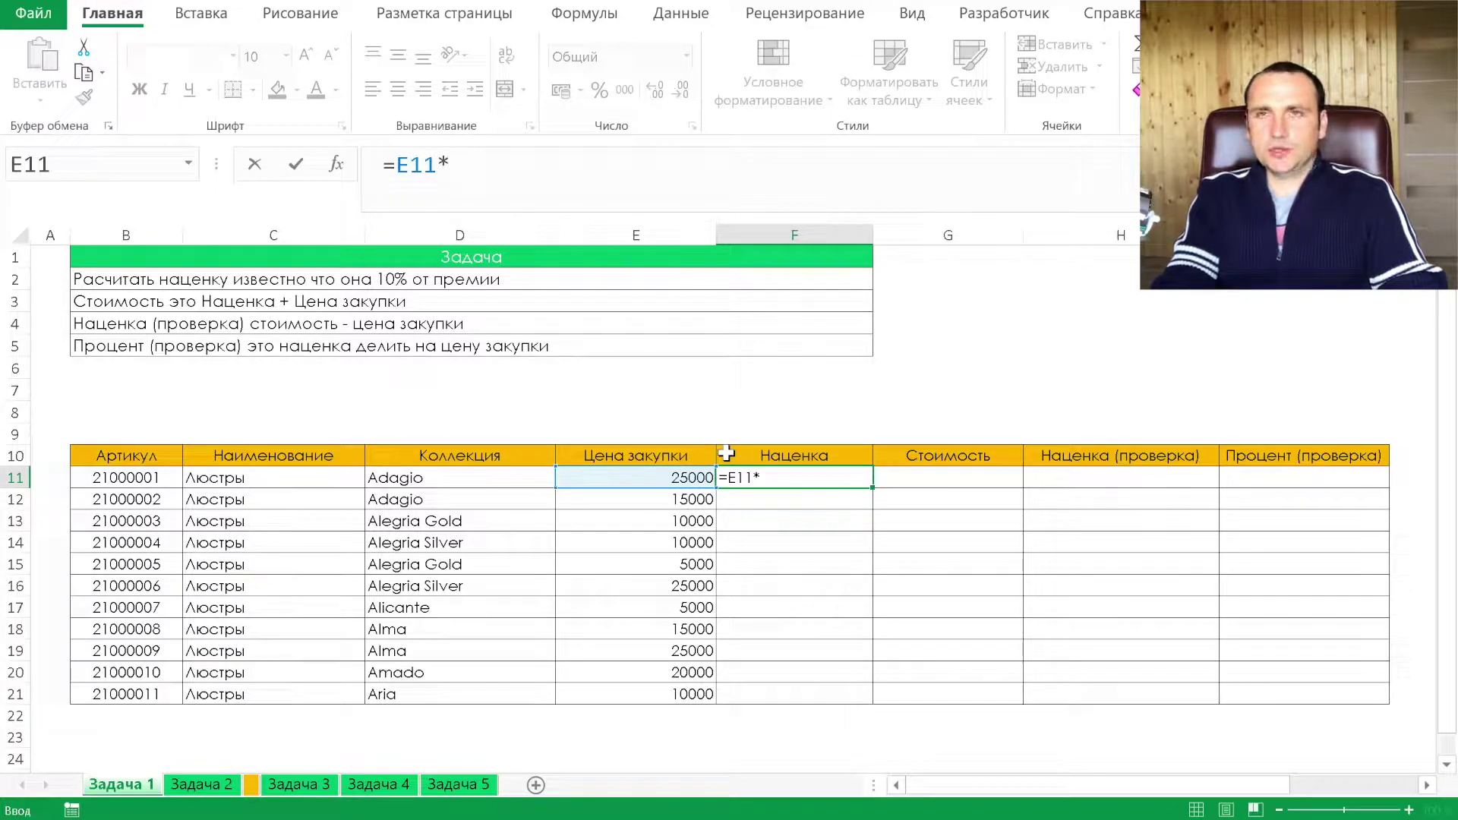
pyautogui.write('10%')
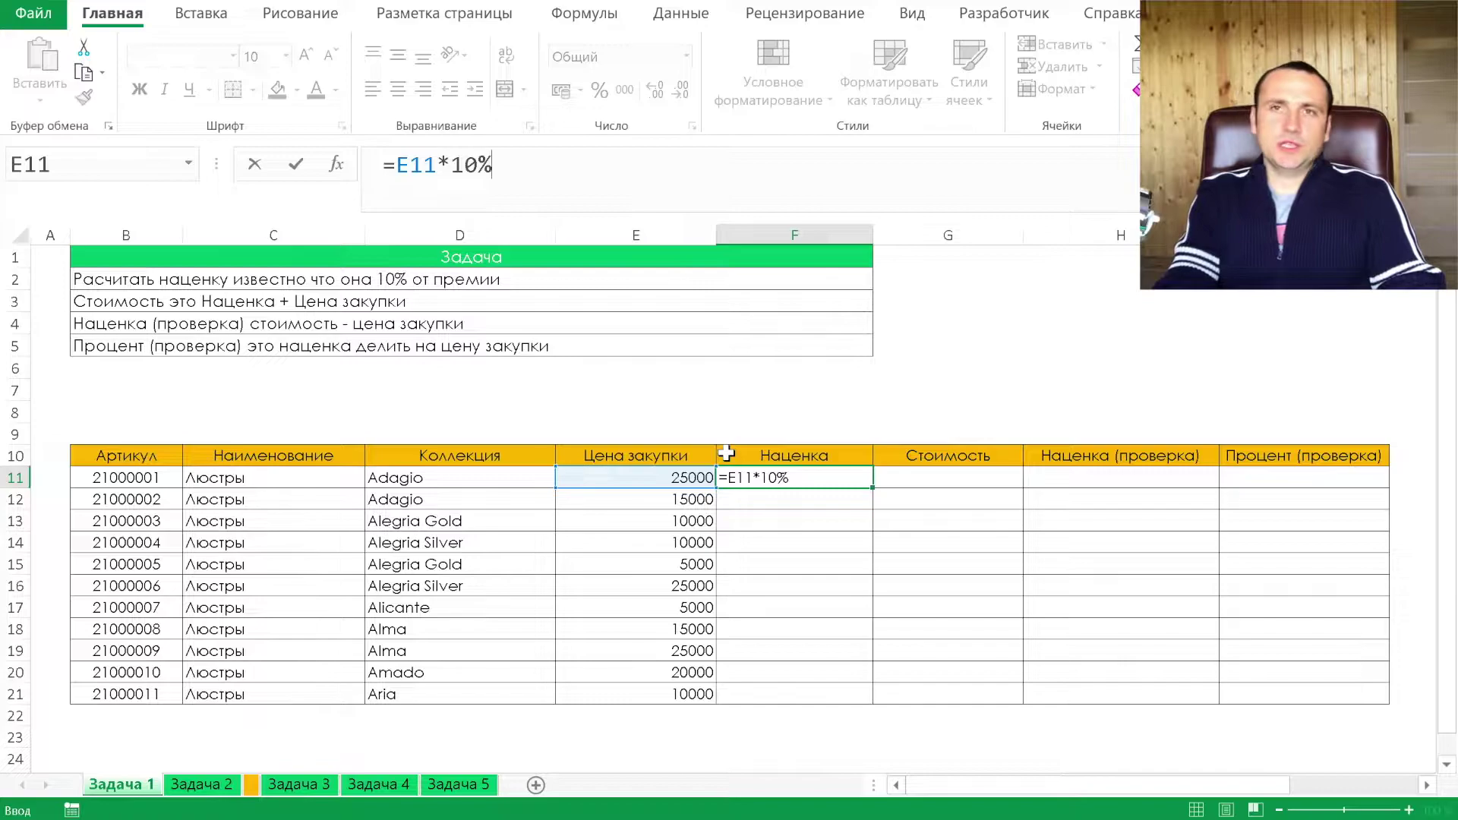
pyautogui.press('Return')
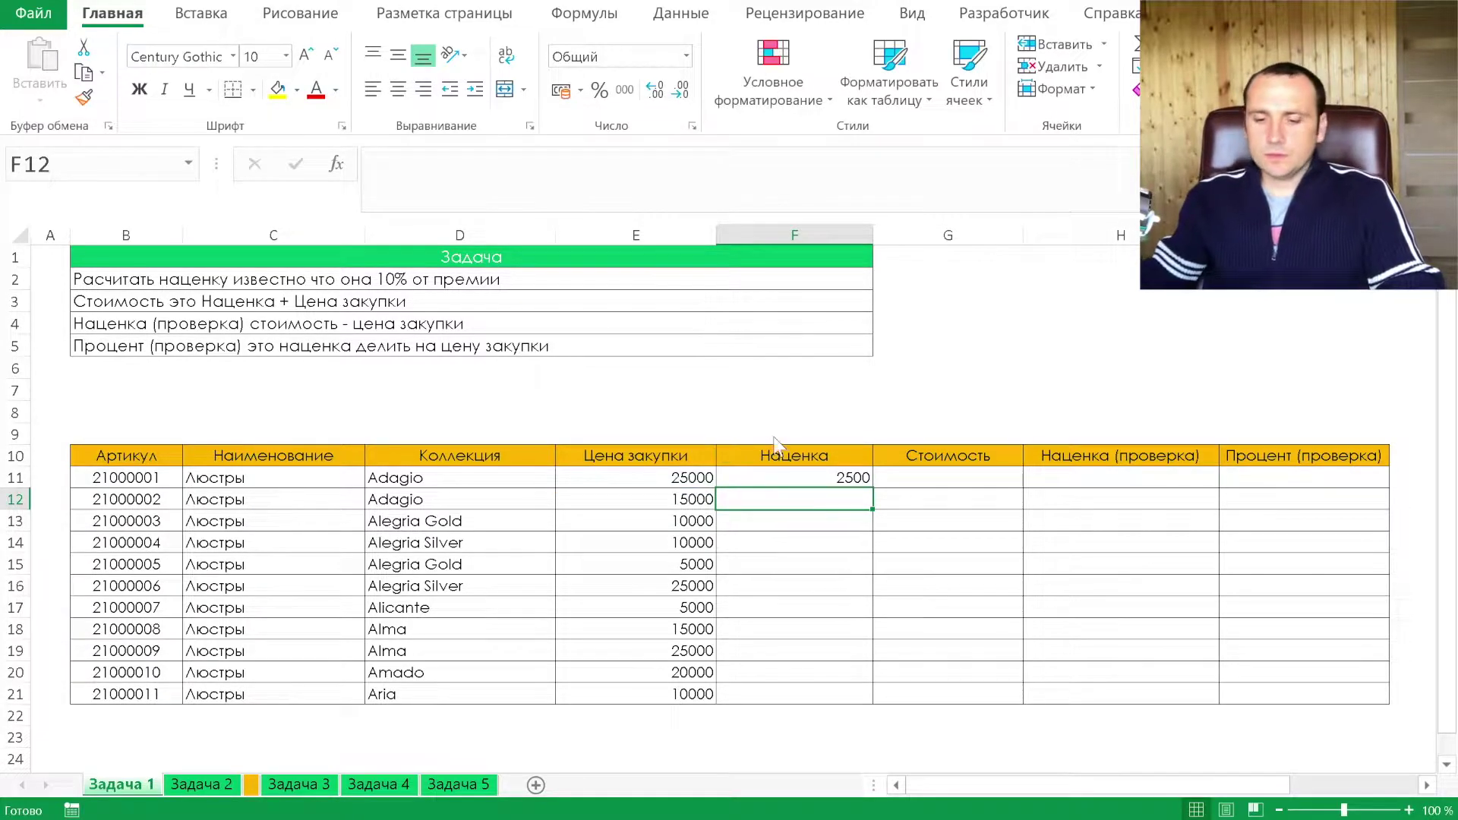
pyautogui.click(842, 476)
pyautogui.moveTo(870, 489); pyautogui.dragTo(850, 700)
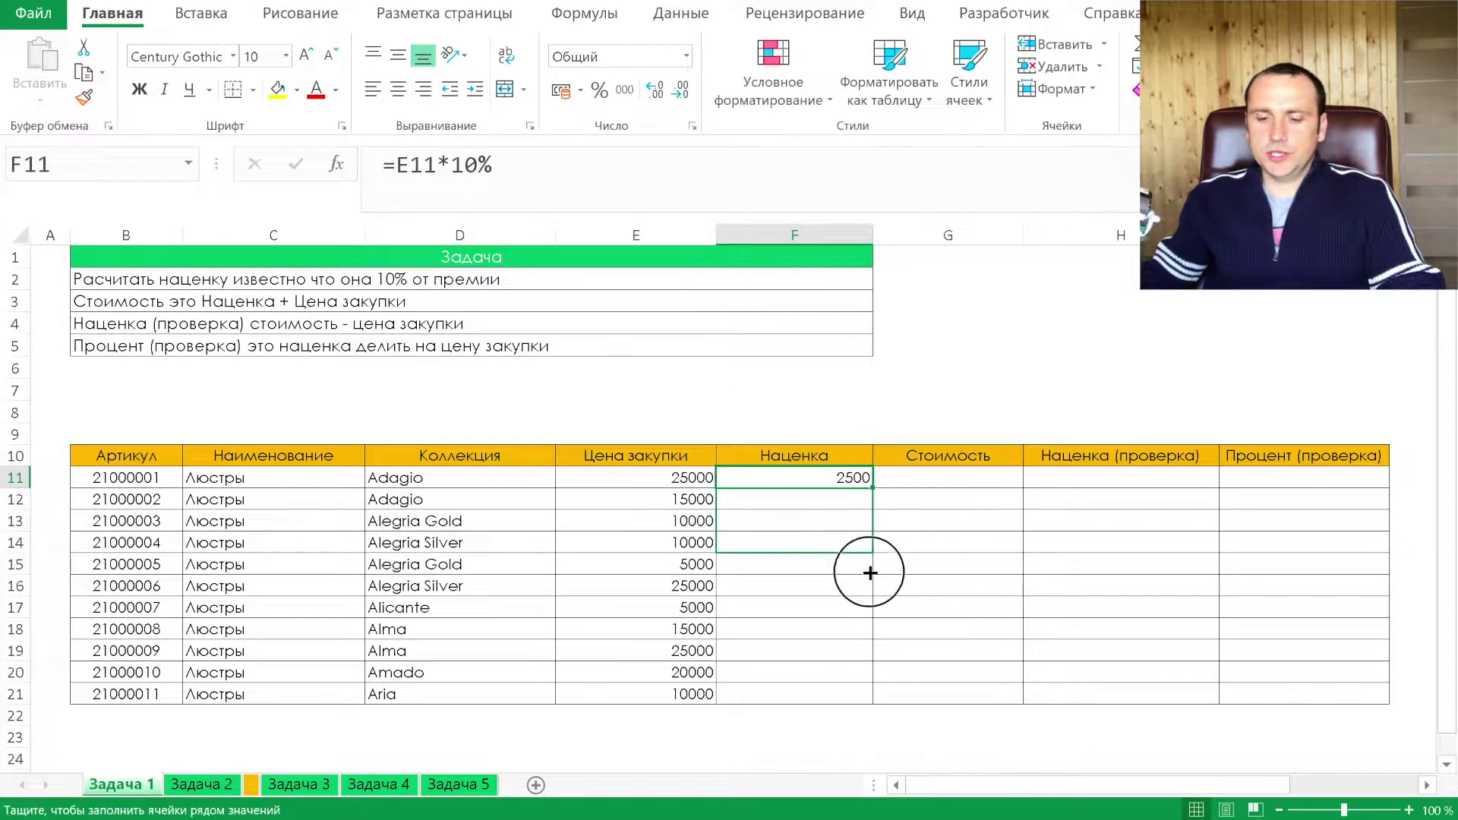
pyautogui.click(829, 585)
pyautogui.click(829, 520)
pyautogui.click(942, 480)
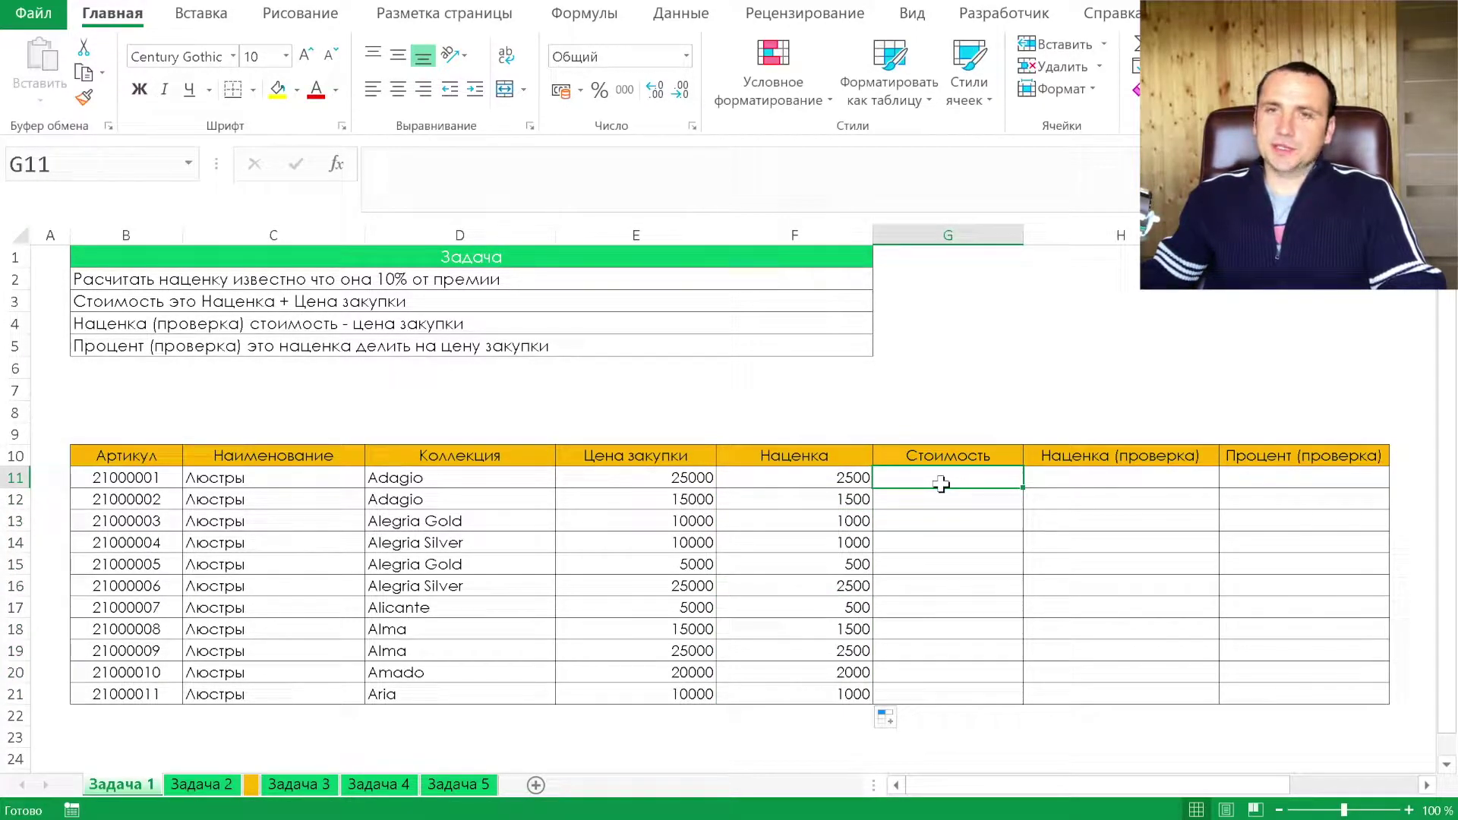
# - Enter =E11+F11 in G11 and fill it down to G21 (27500, 16500…)
pyautogui.write('=')
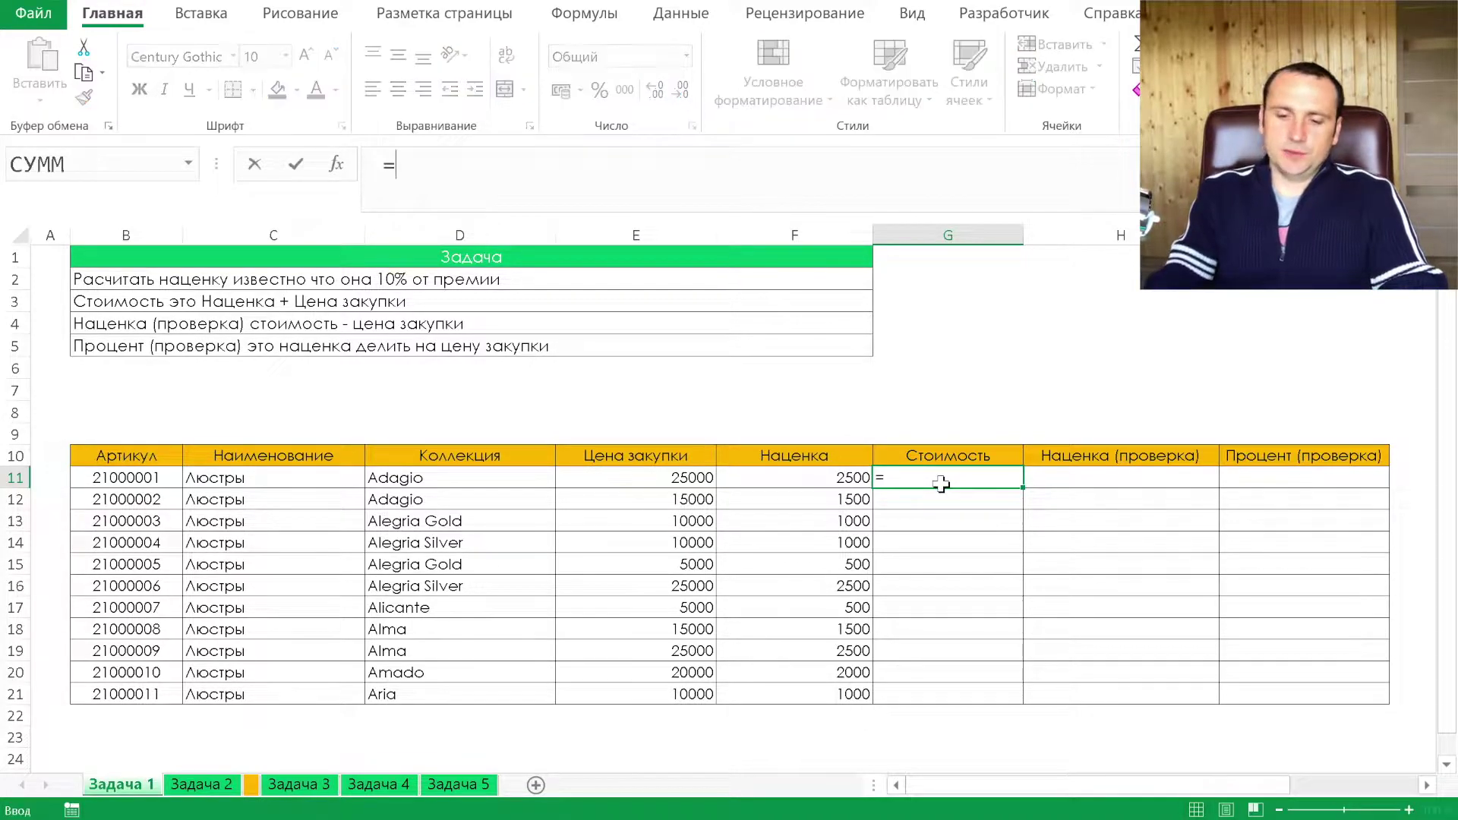
pyautogui.press('Left')
pyautogui.press('Left')
pyautogui.write('+')
pyautogui.press('Left')
pyautogui.press('Return')
pyautogui.click(942, 483)
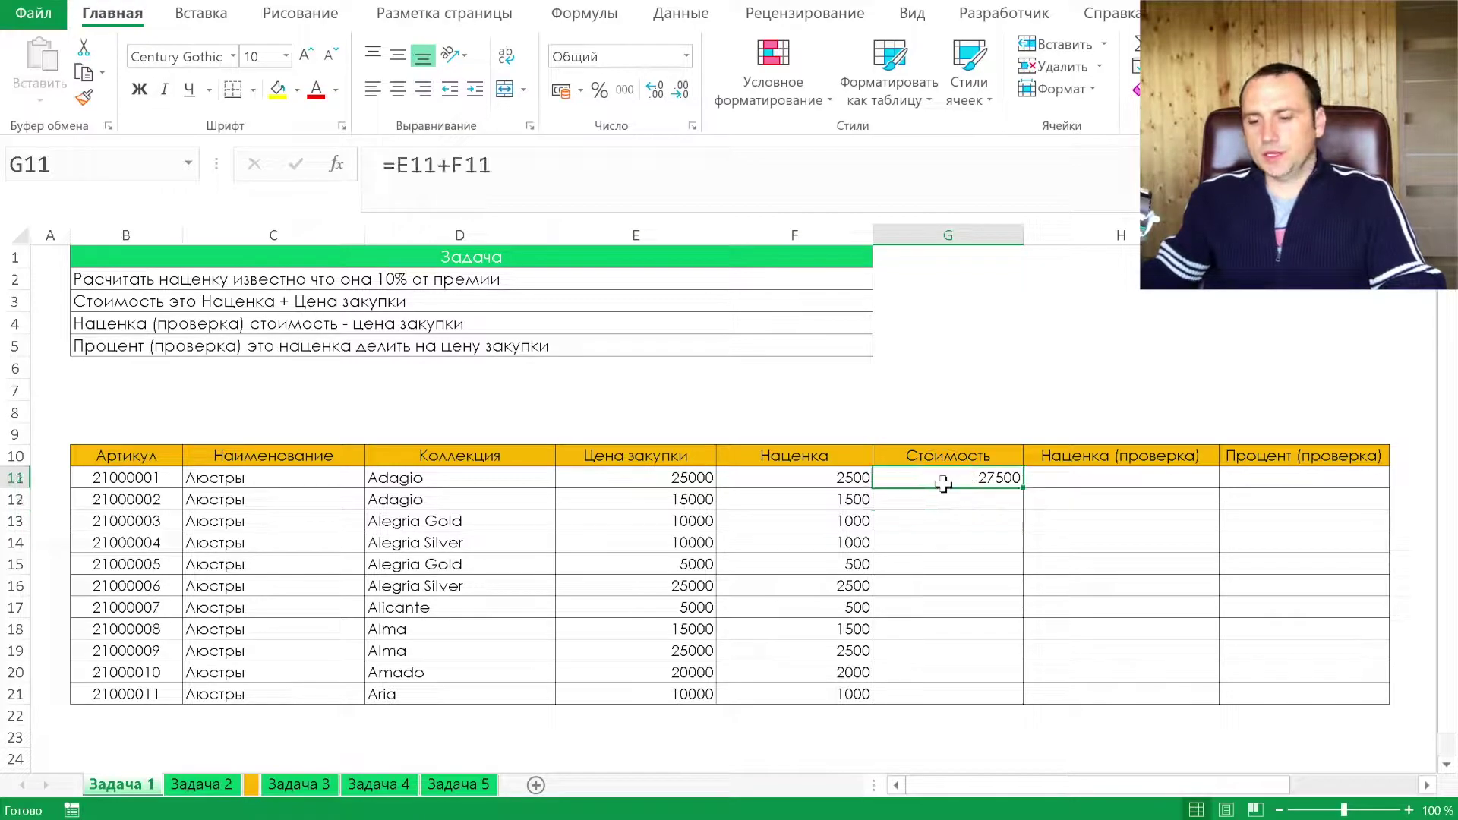
pyautogui.moveTo(1022, 487); pyautogui.dragTo(1000, 696)
pyautogui.click(961, 591)
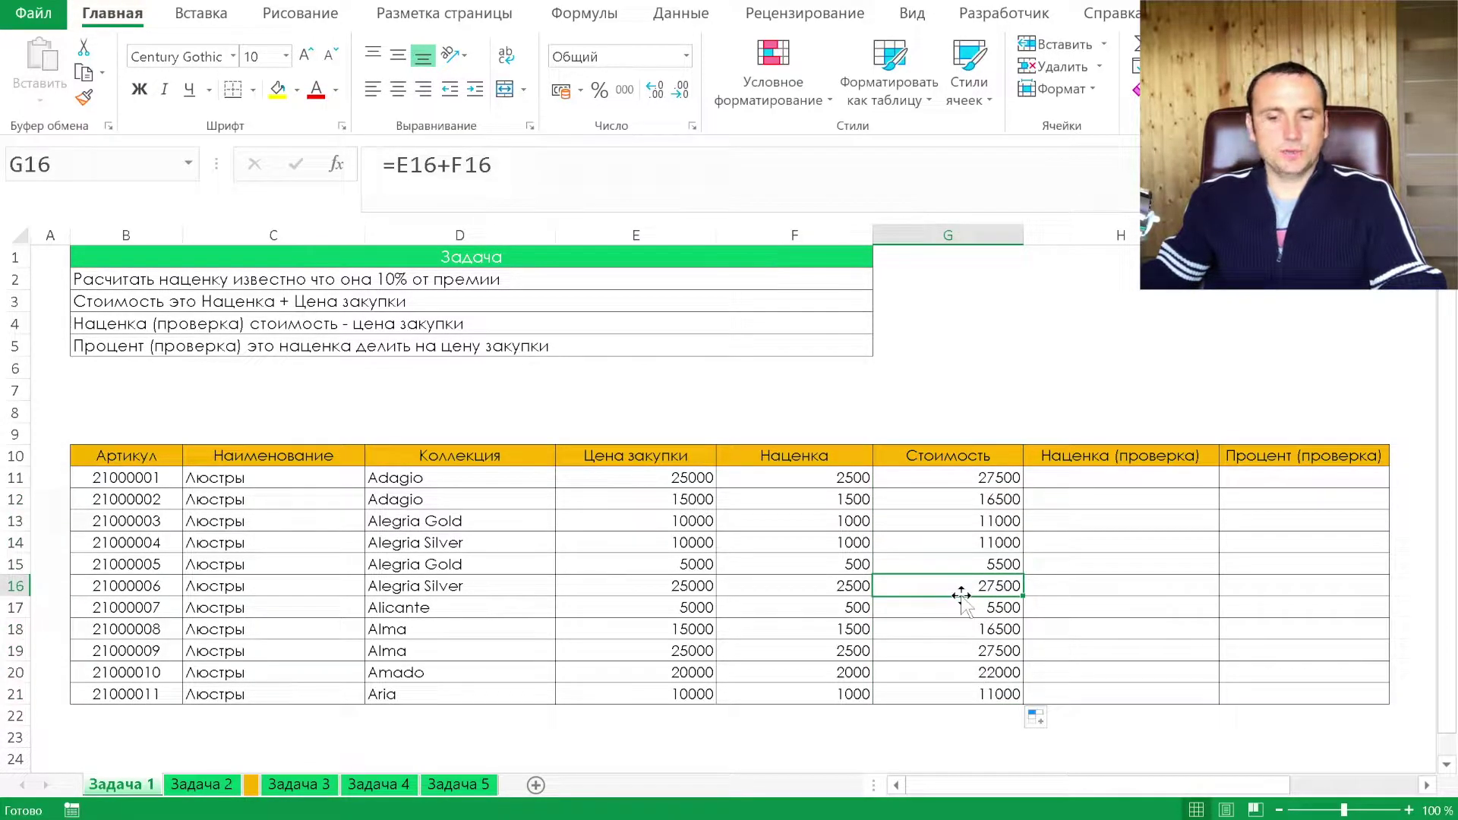
# - Enter the markup check =G11-E11 in H11, returning 2500
pyautogui.click(1077, 480)
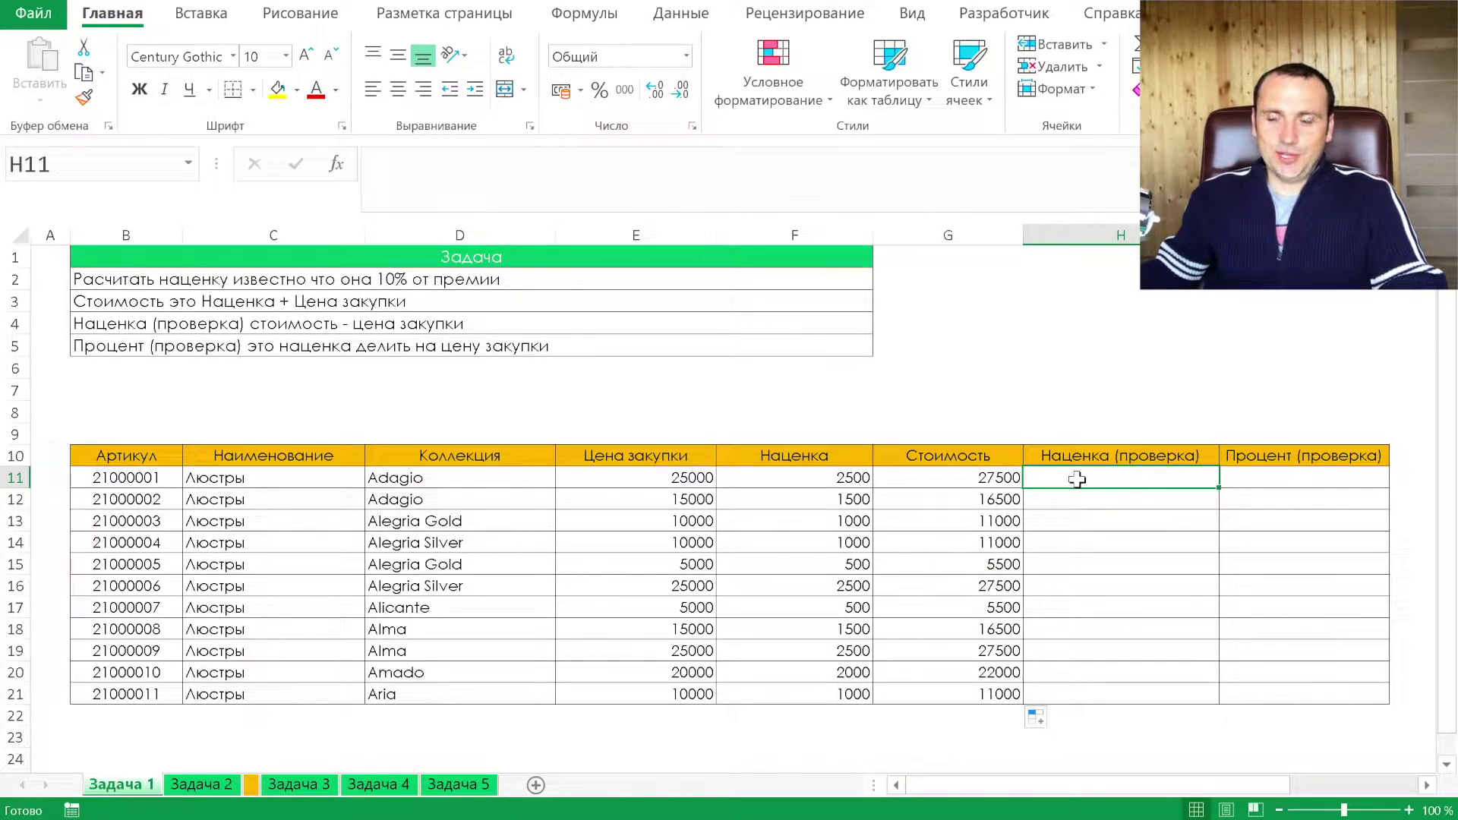
pyautogui.click(1303, 478)
pyautogui.click(1150, 478)
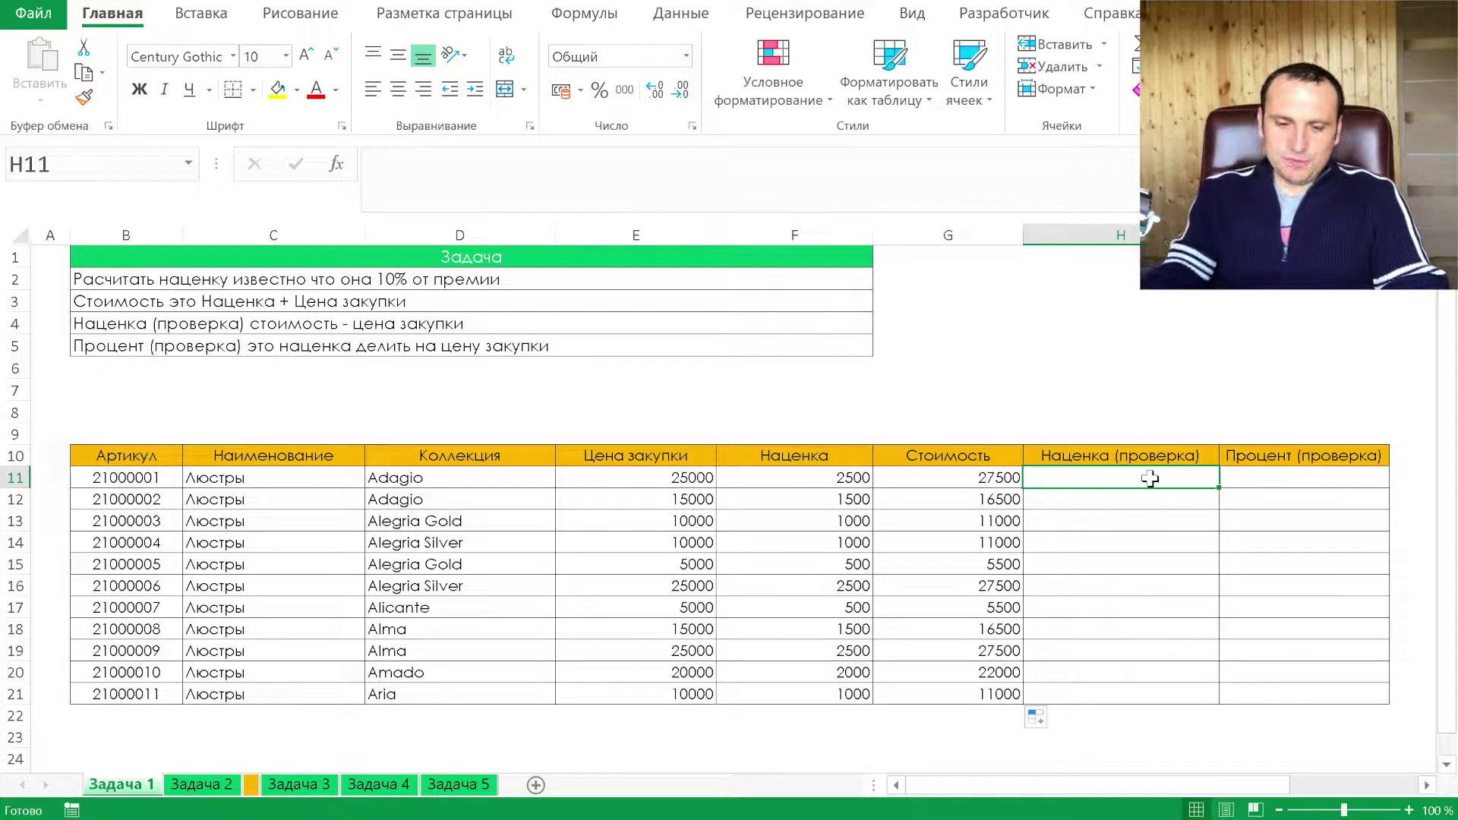
pyautogui.write('=')
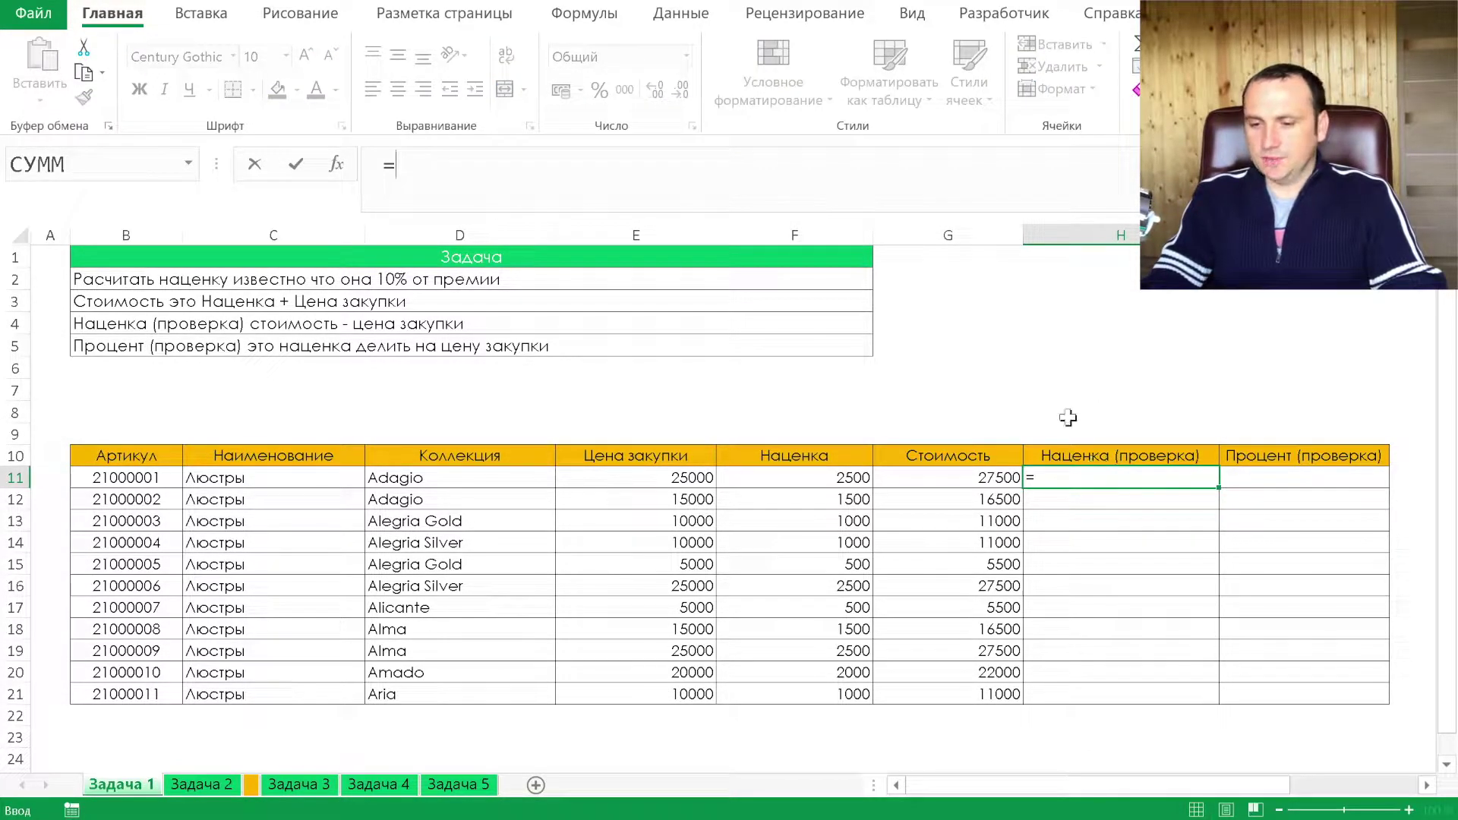
pyautogui.click(881, 476)
pyautogui.write('-')
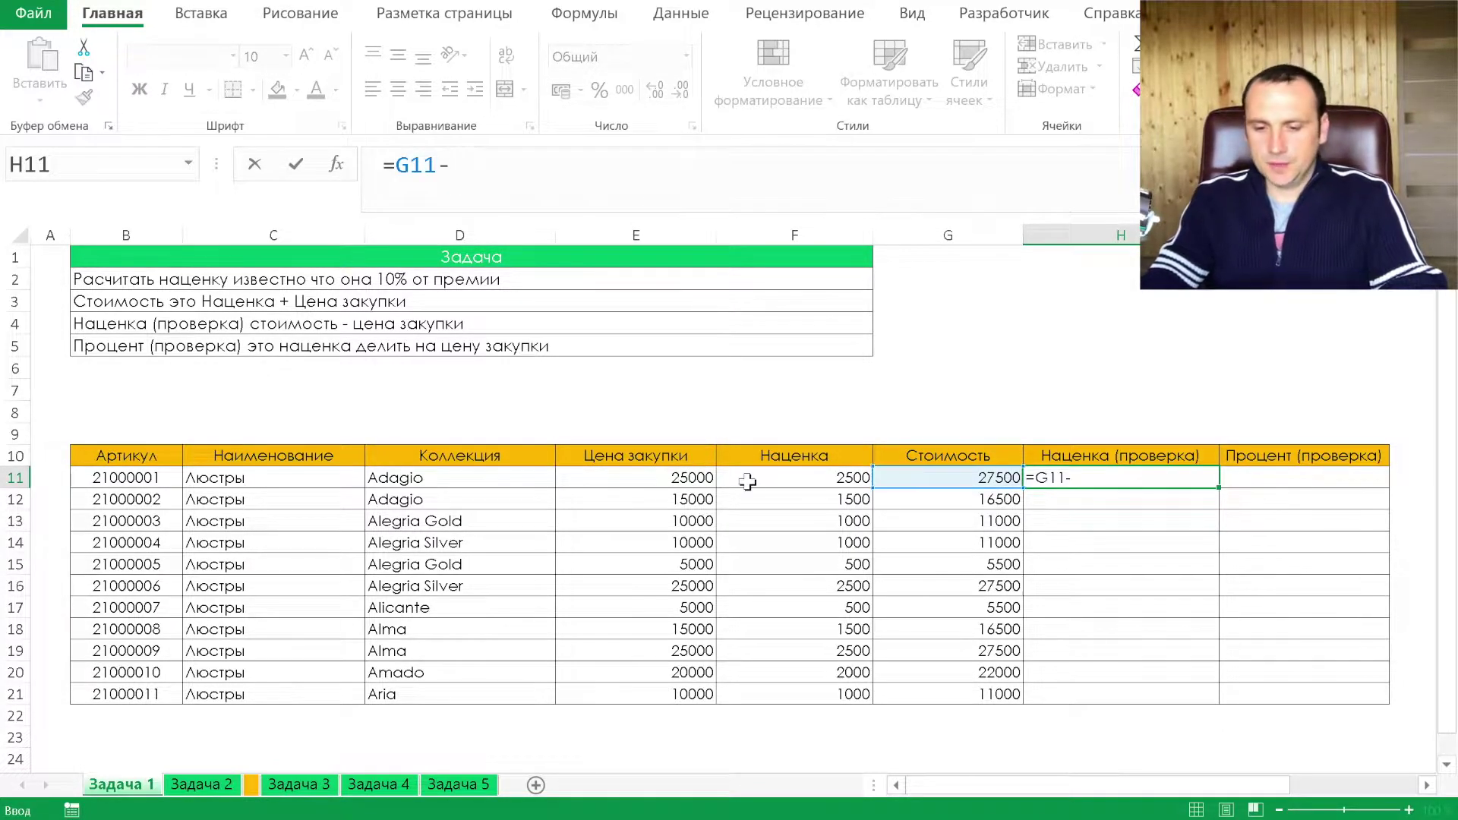
pyautogui.click(657, 479)
pyautogui.press('Return')
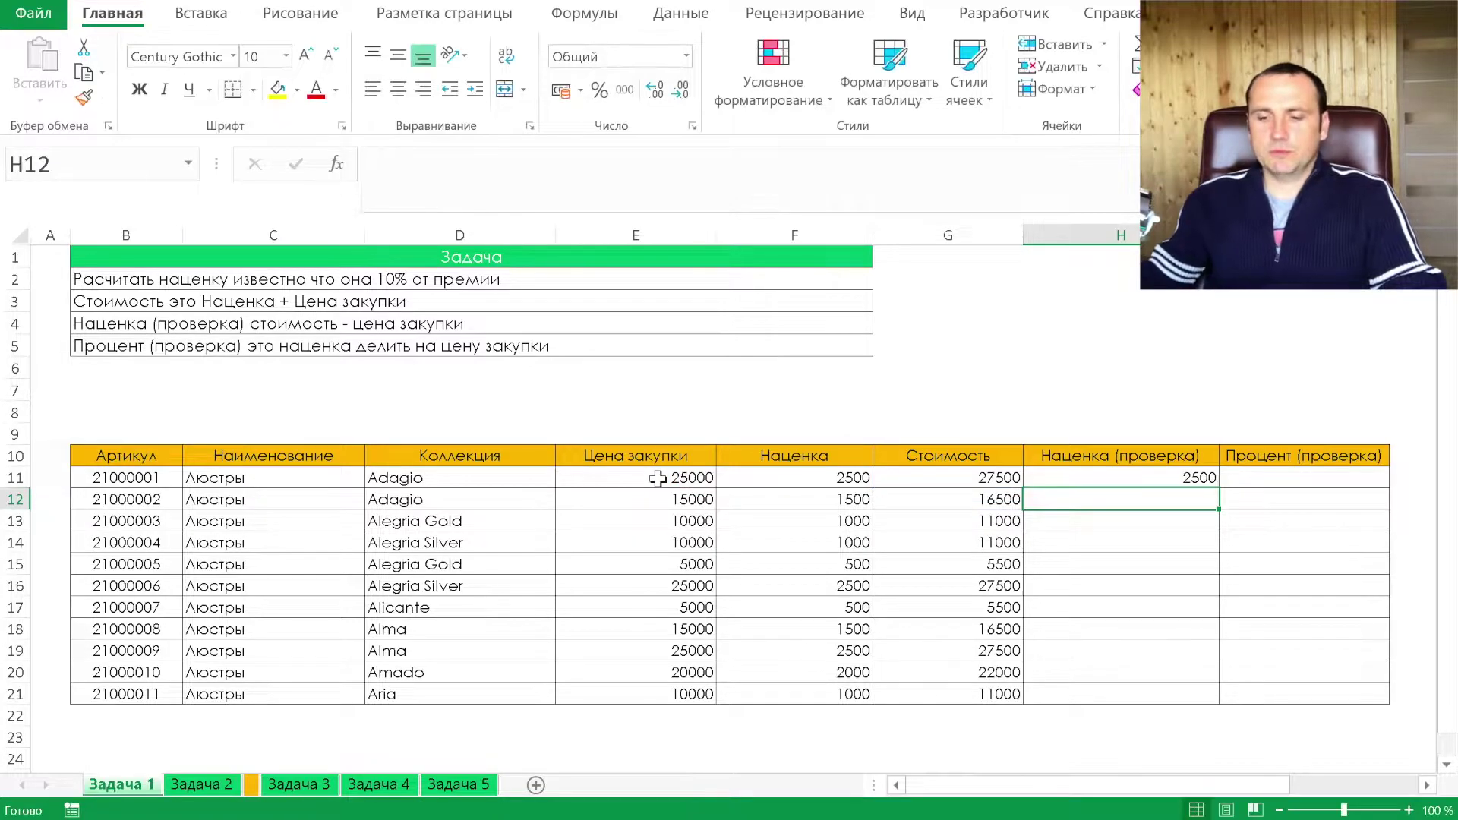
# - Fill the H11 check down to H21 and enter =F11/E11 in I11
pyautogui.click(1185, 477)
pyautogui.doubleClick(1219, 488)
pyautogui.click(1245, 477)
pyautogui.write('=')
pyautogui.click(810, 476)
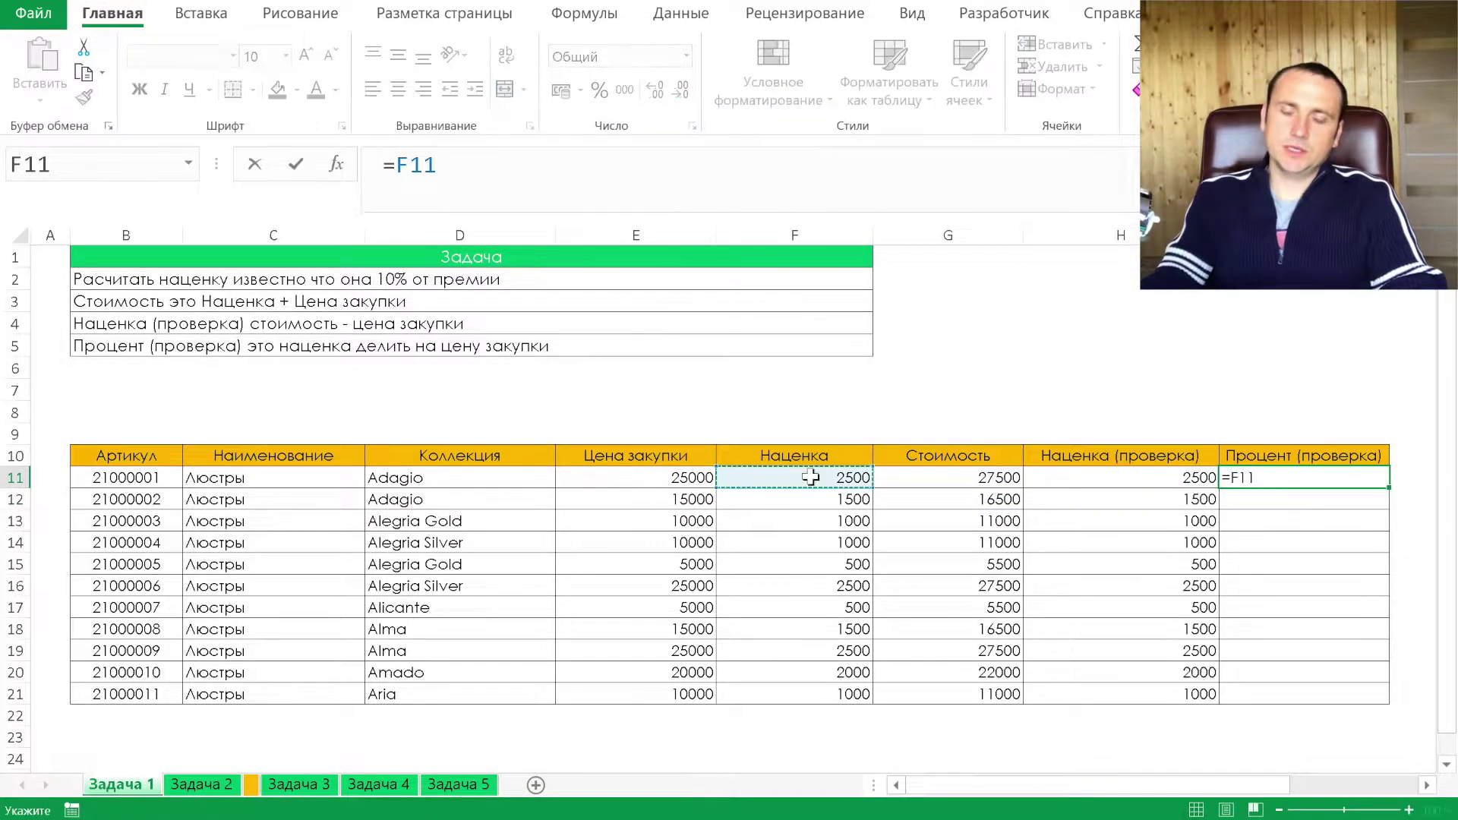
pyautogui.write('.')
pyautogui.press('BackSpace')
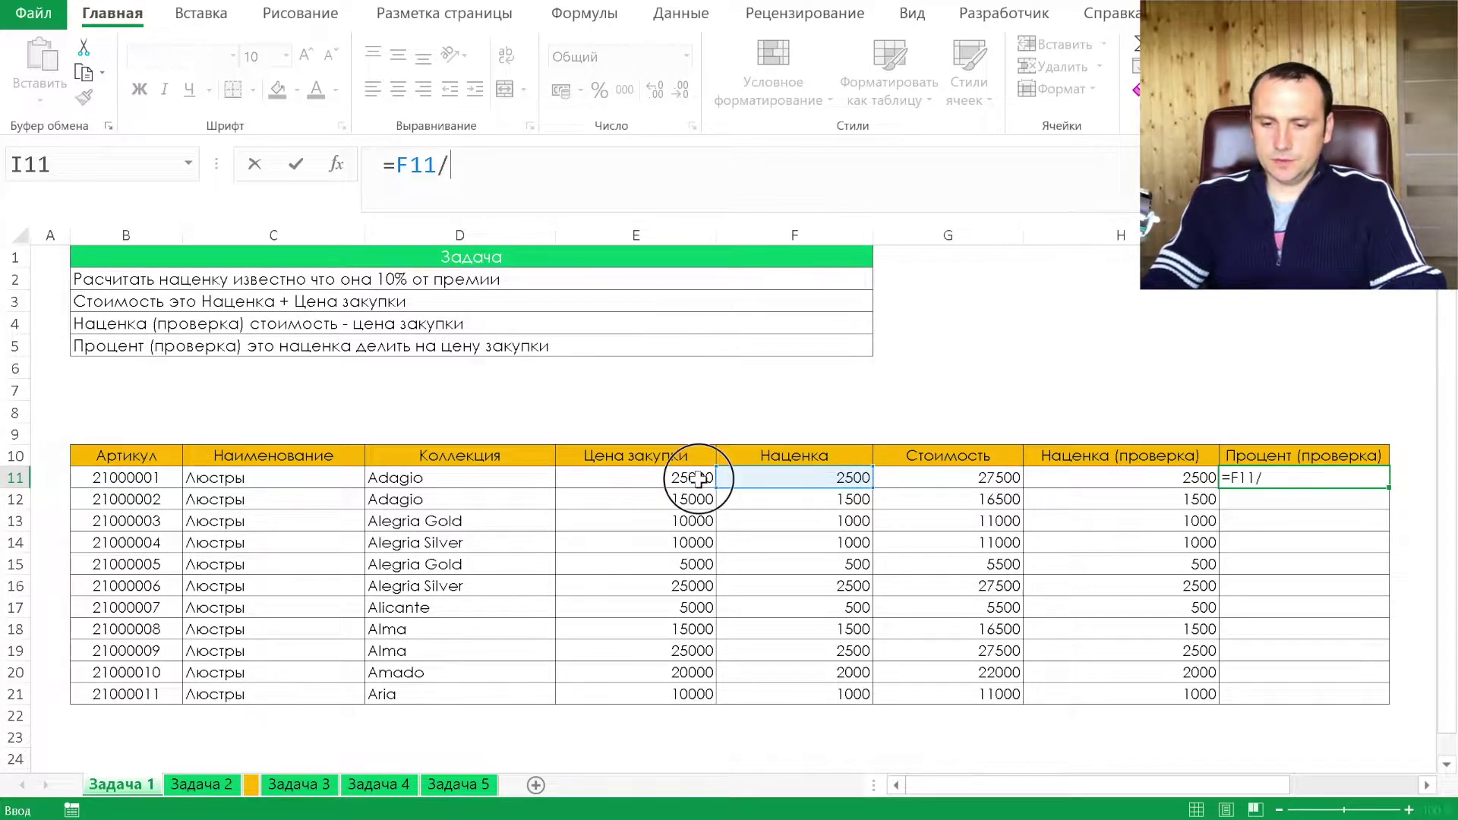
pyautogui.click(697, 476)
pyautogui.press('Return')
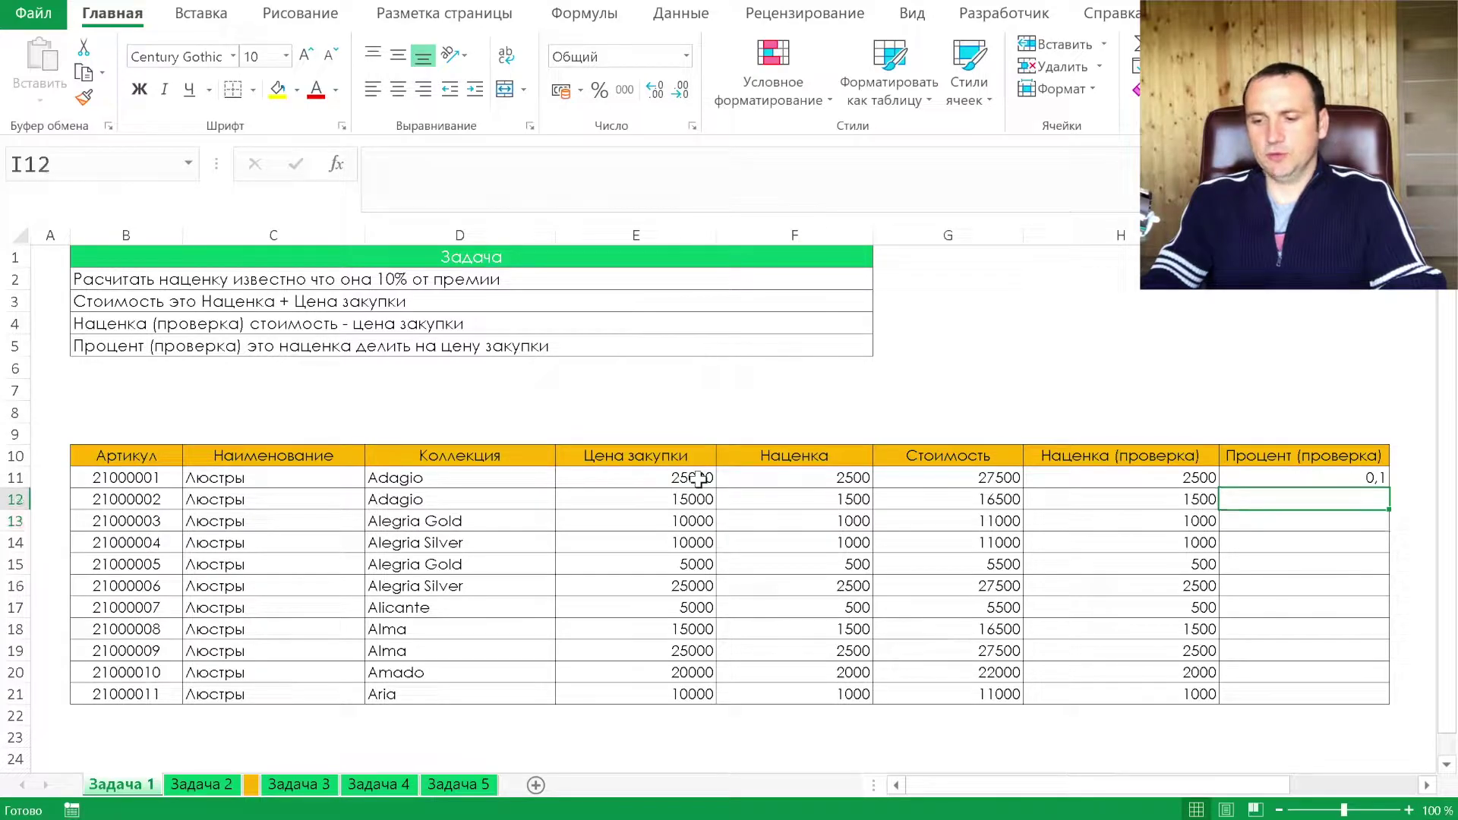
# - Format I11 as a percentage and fill it down to I21, showing 10% in each row
pyautogui.press('Up')
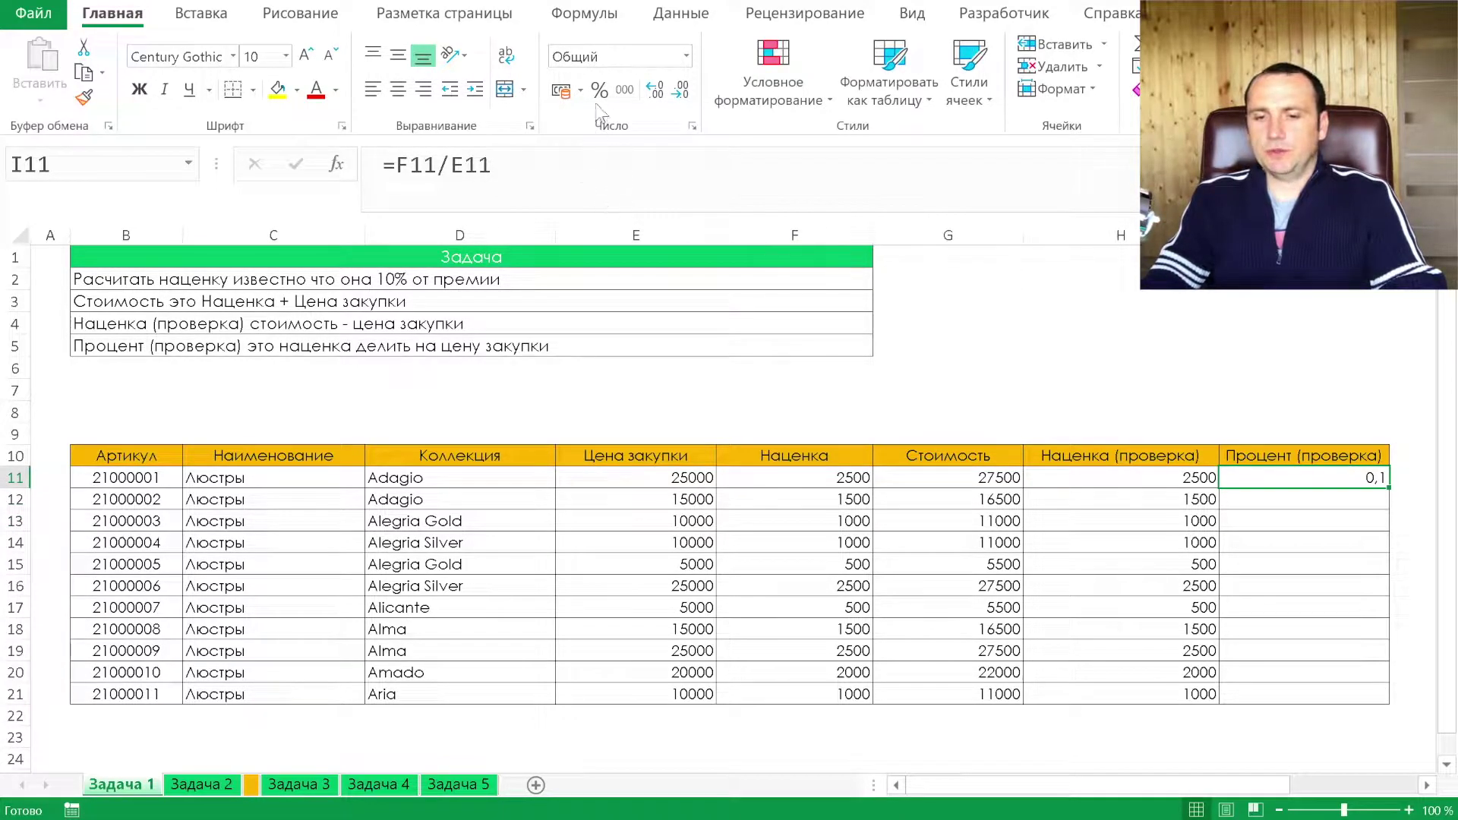
pyautogui.click(599, 89)
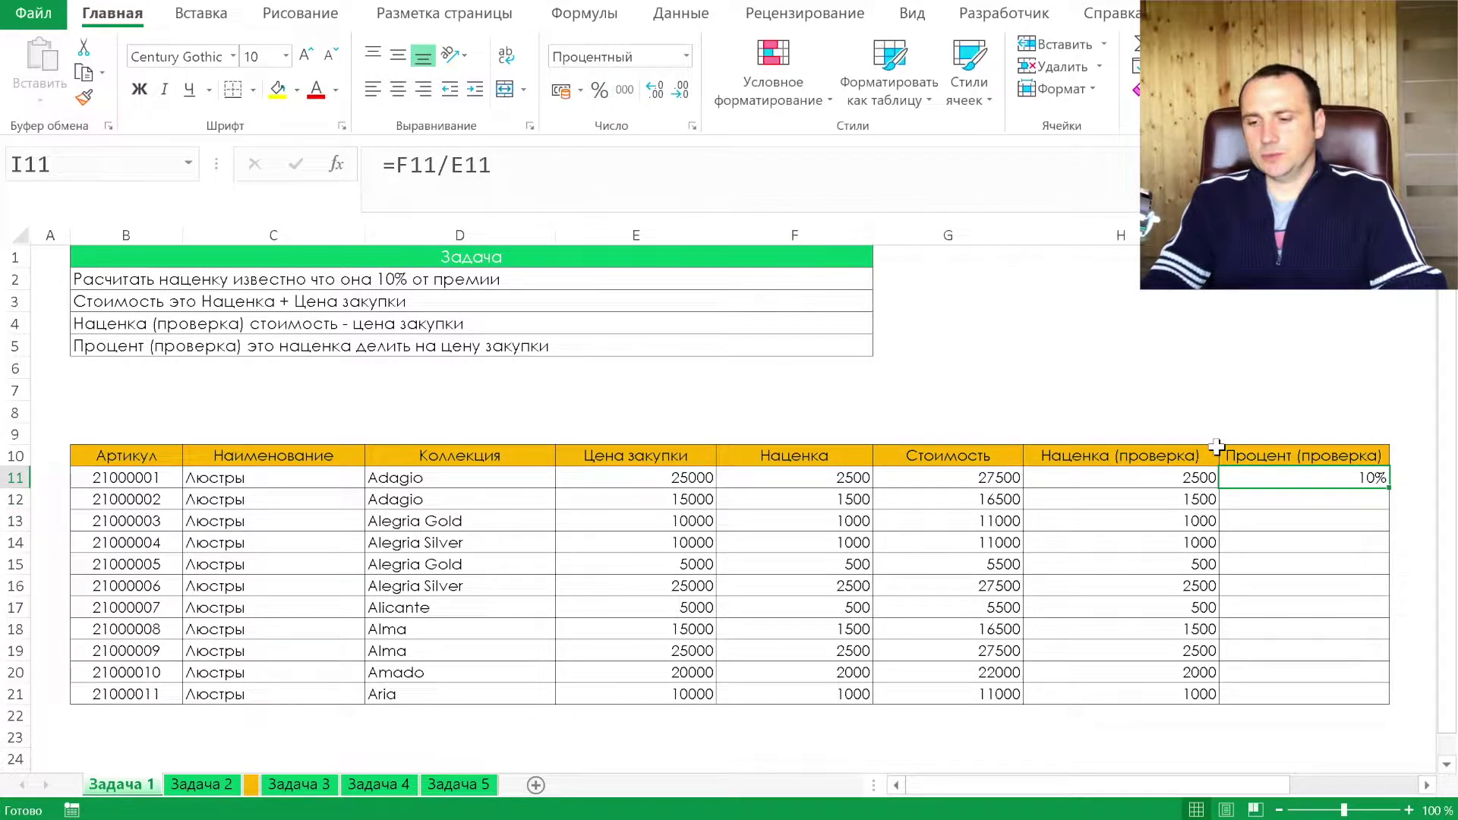
pyautogui.doubleClick(1388, 492)
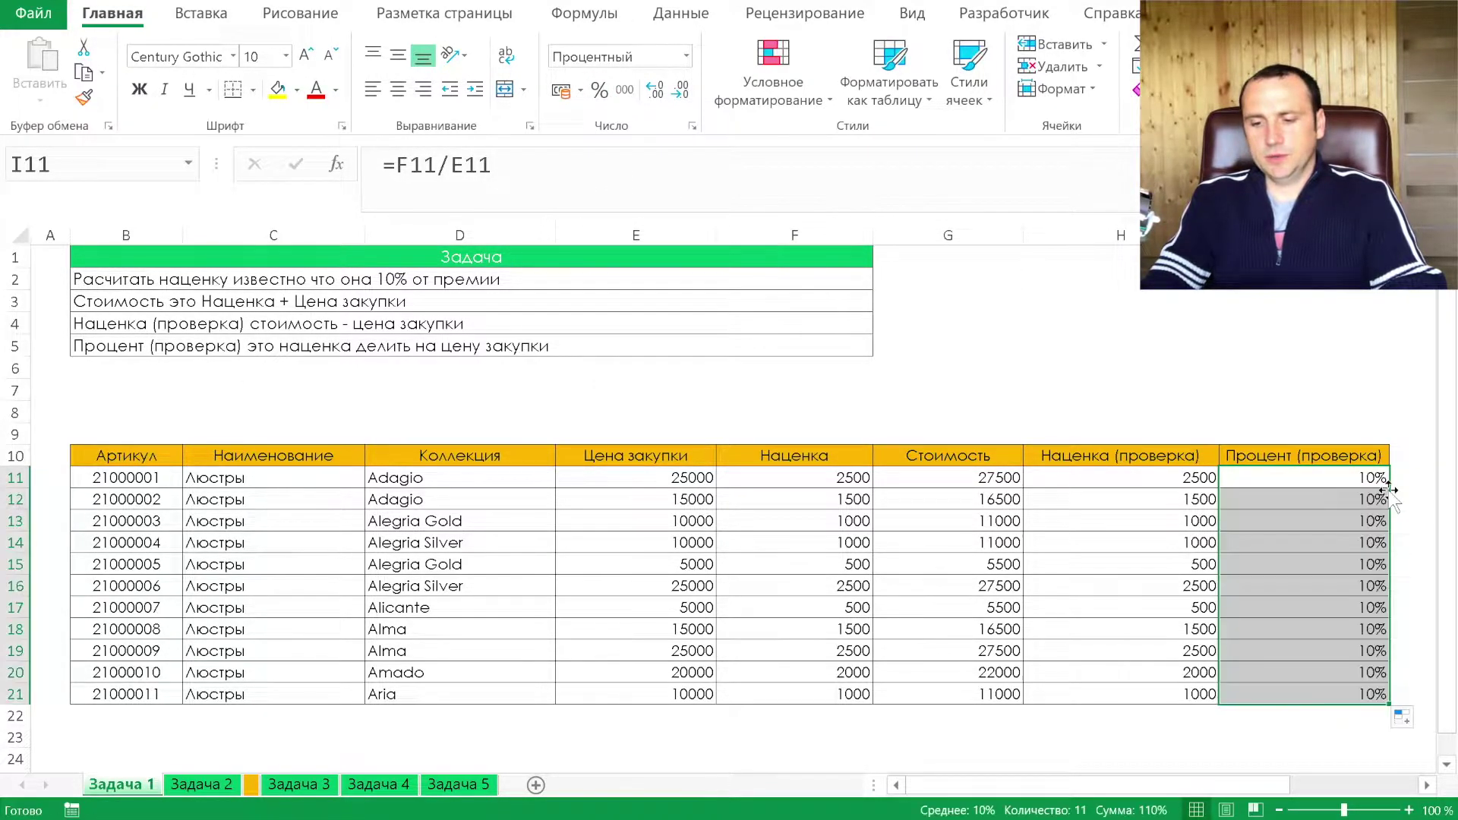
pyautogui.click(678, 478)
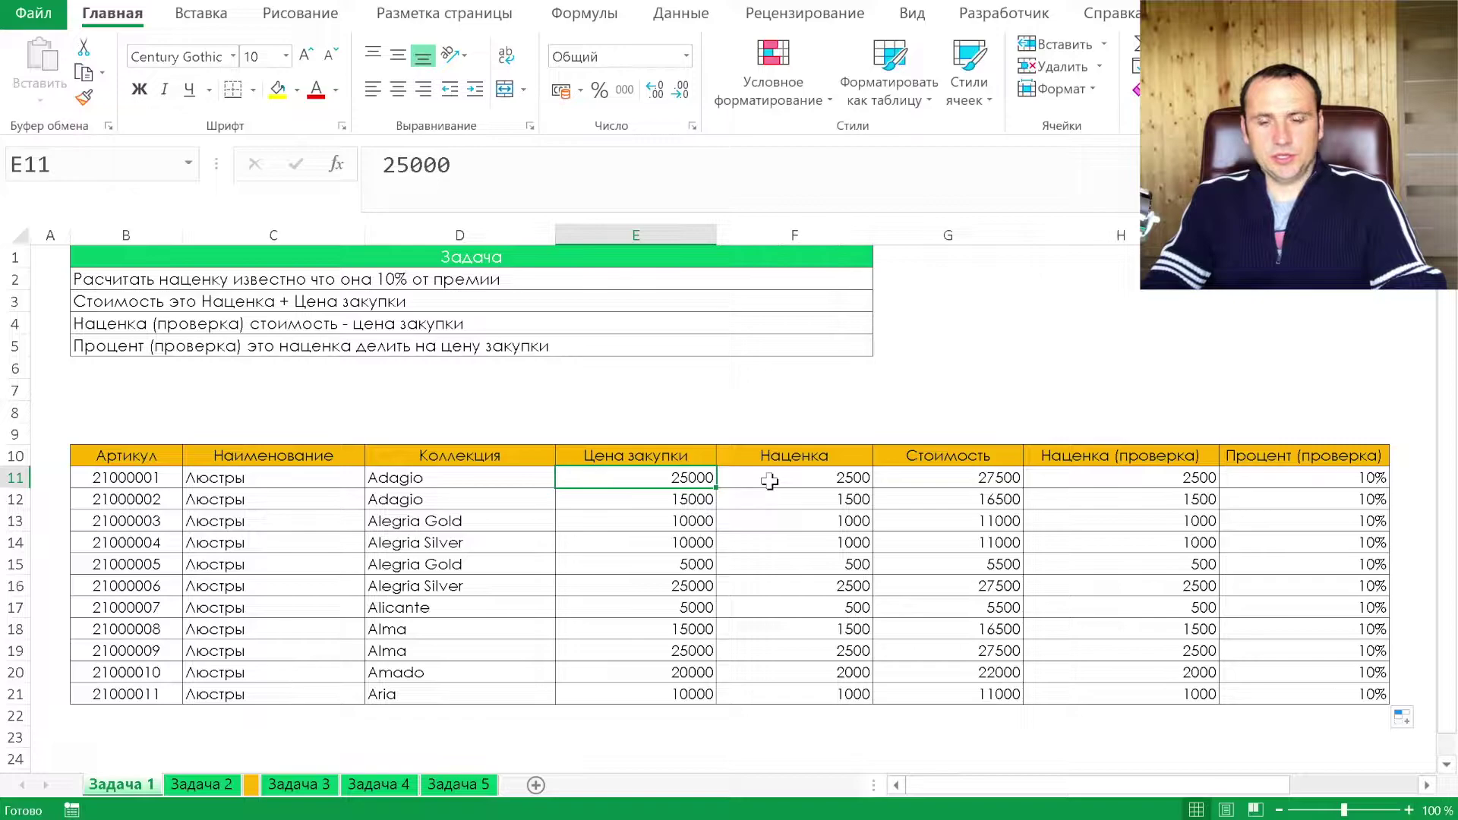
# - Review the F11–I11 formulas, then switch to the Задача 2 sheet
pyautogui.click(770, 481)
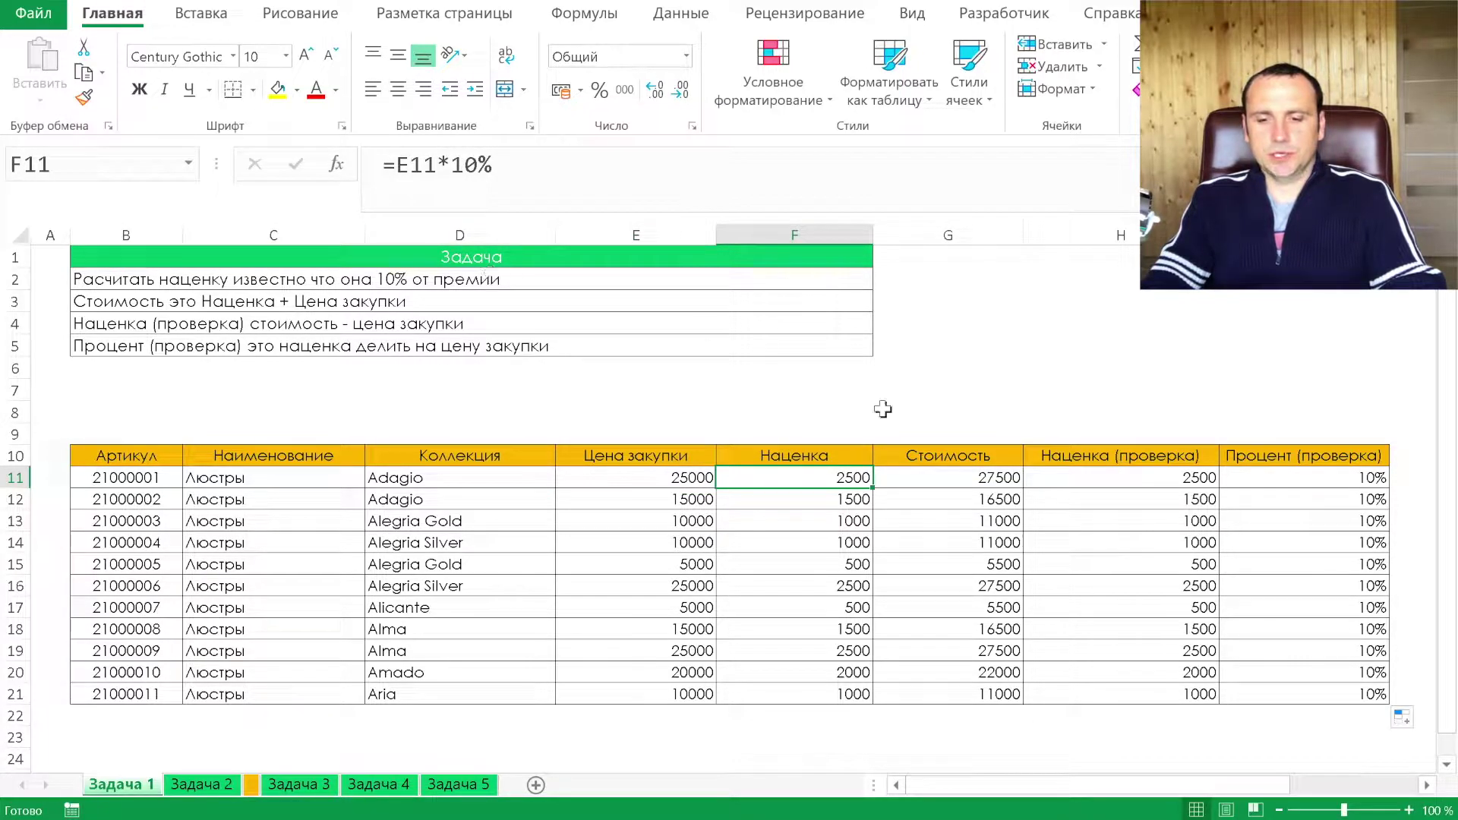
pyautogui.click(974, 479)
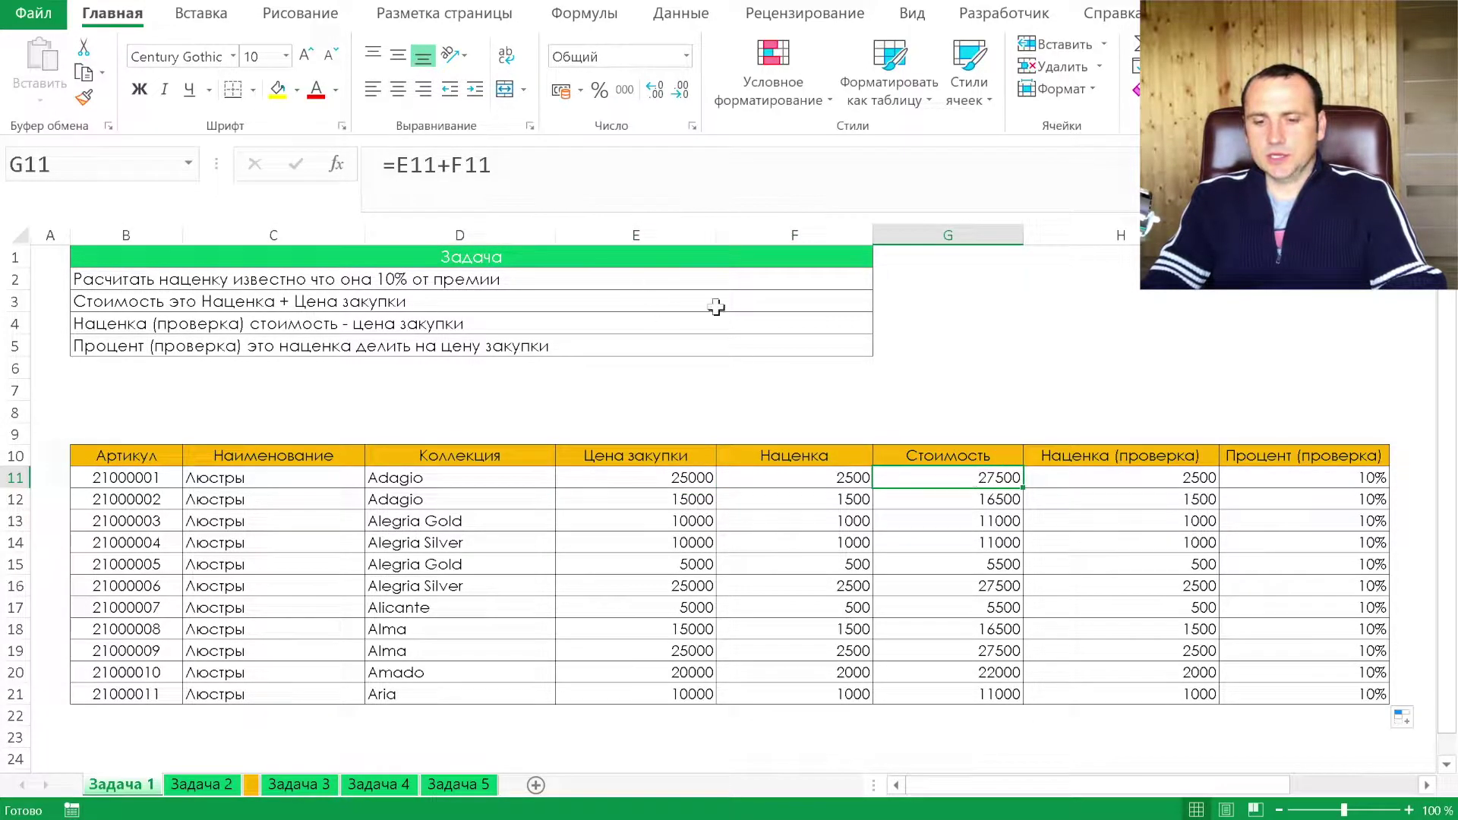
pyautogui.click(1112, 479)
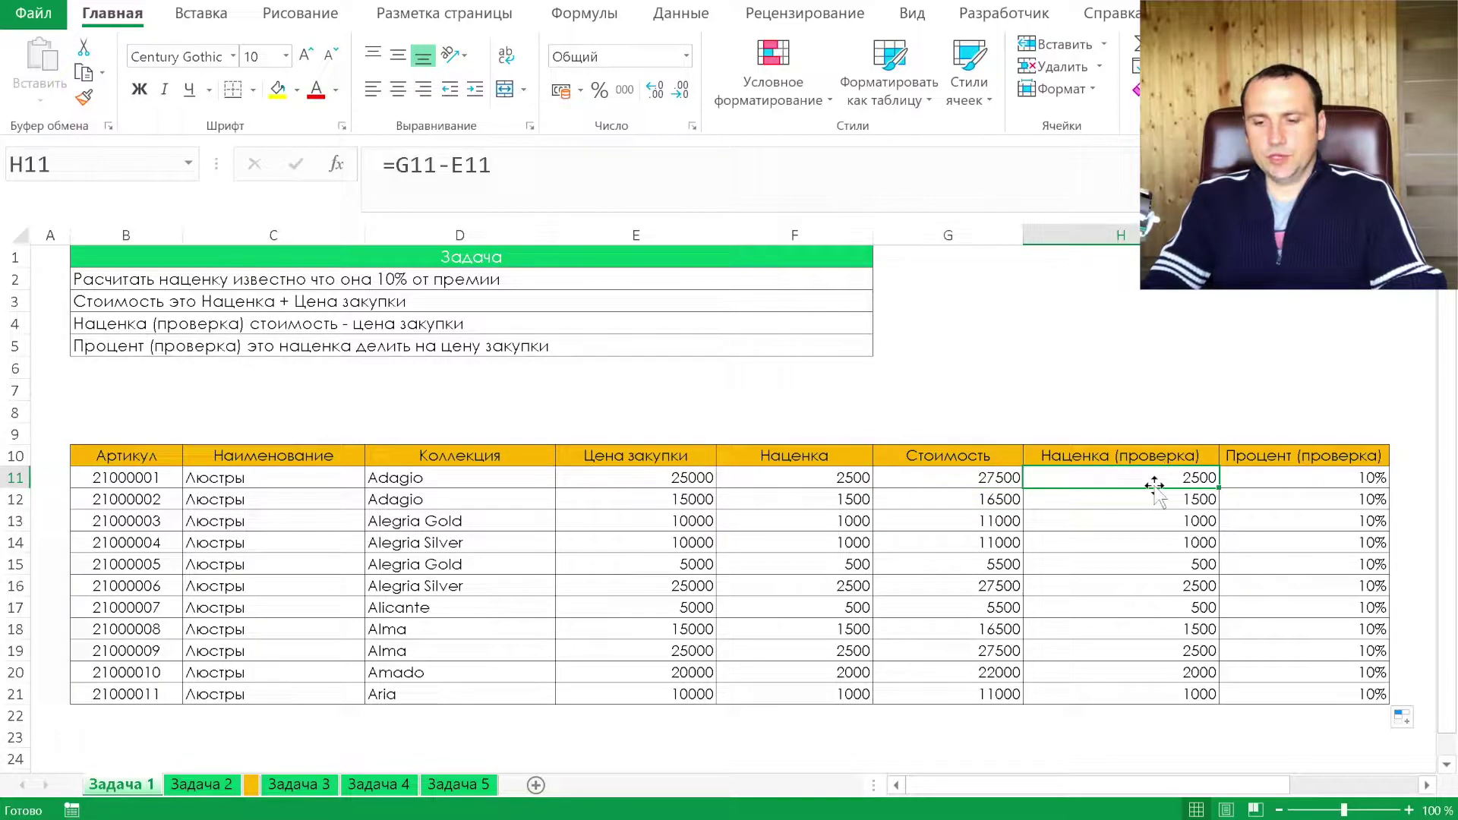
pyautogui.click(1280, 478)
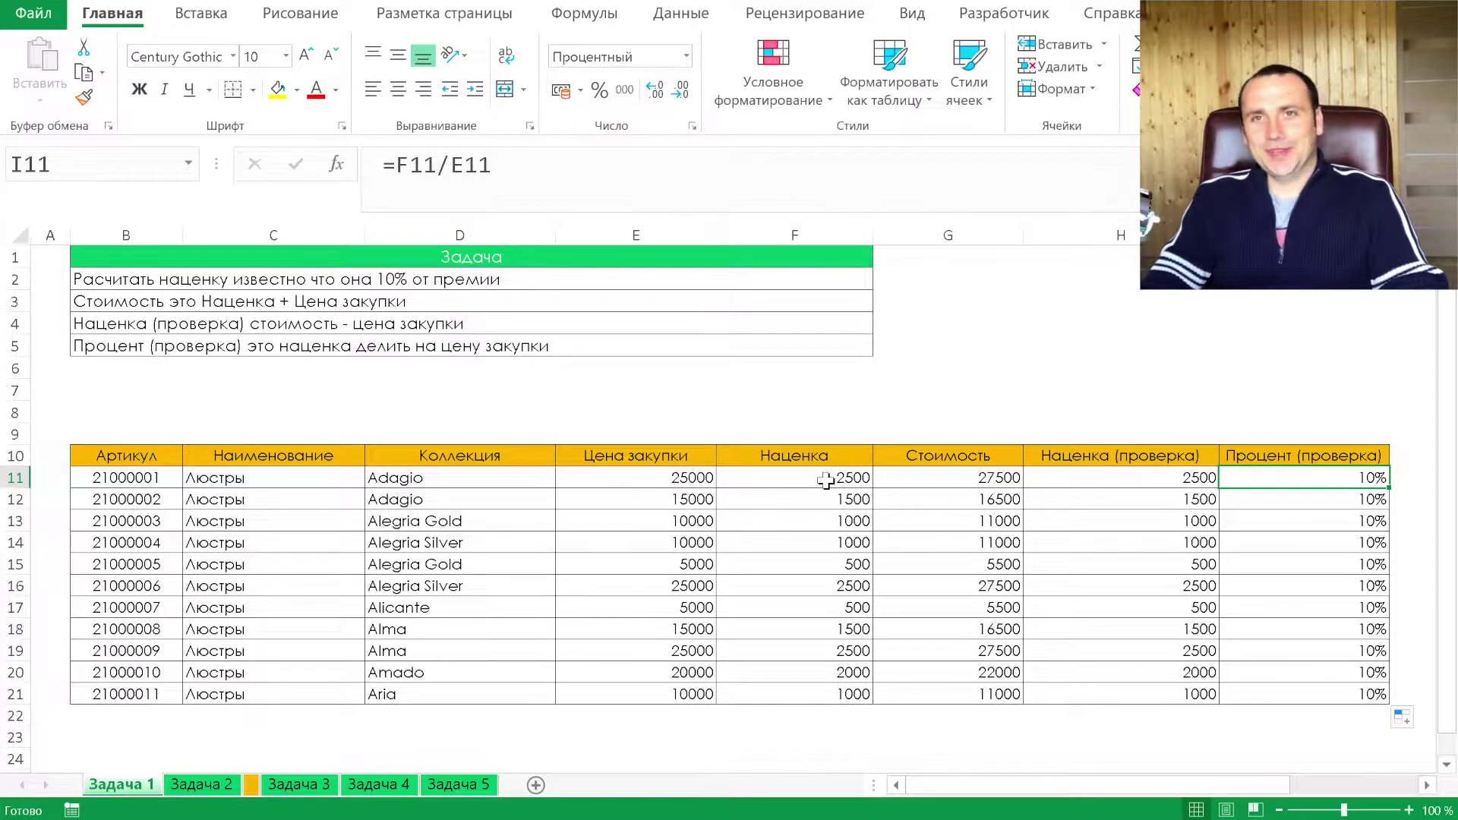
pyautogui.click(201, 784)
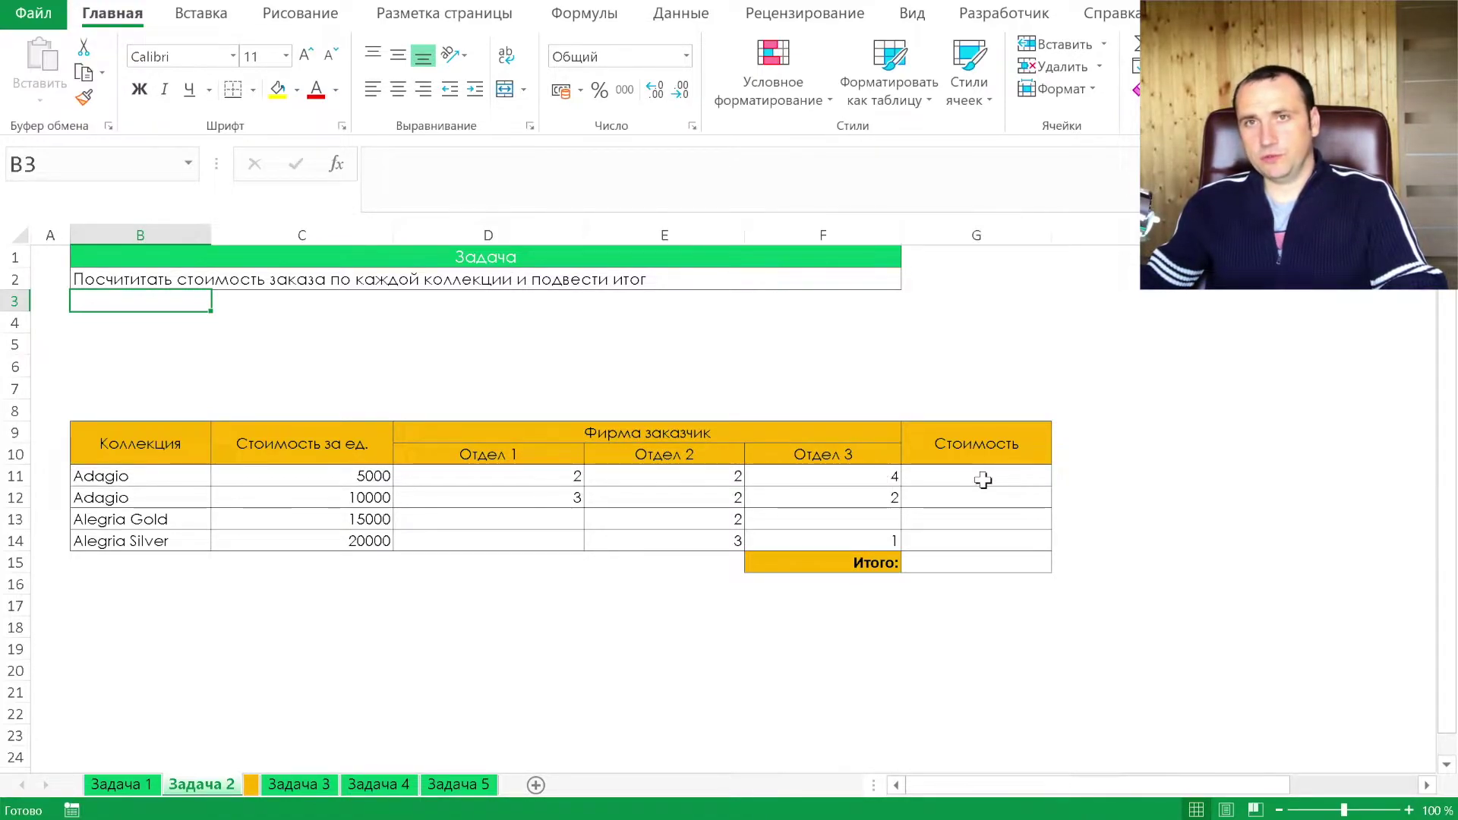
# - Enter =(D11+E11+F11)*C11 in G11 to multiply the three departments' quantities by unit price
pyautogui.click(983, 479)
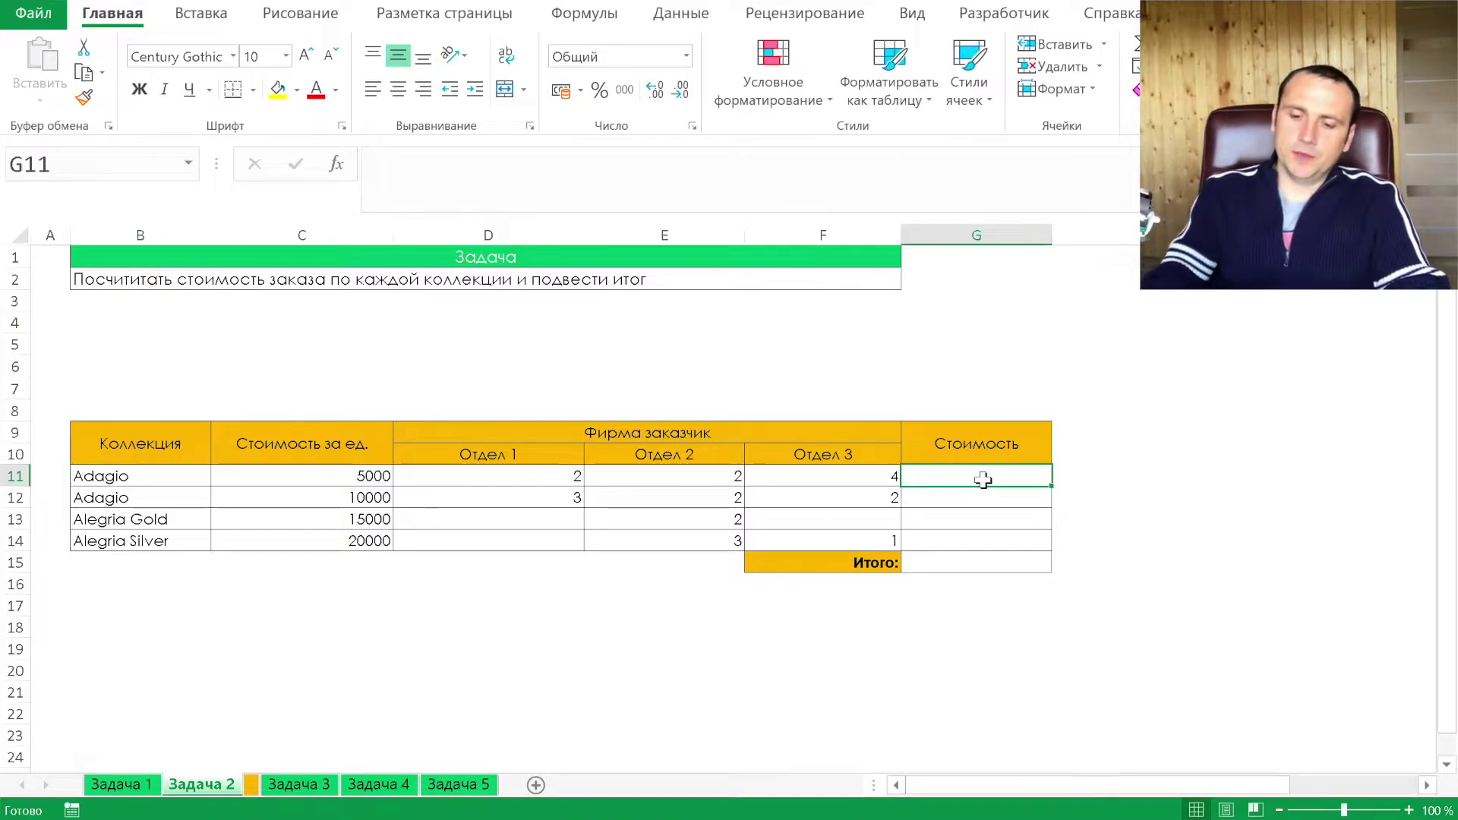
pyautogui.write('=')
pyautogui.click(520, 475)
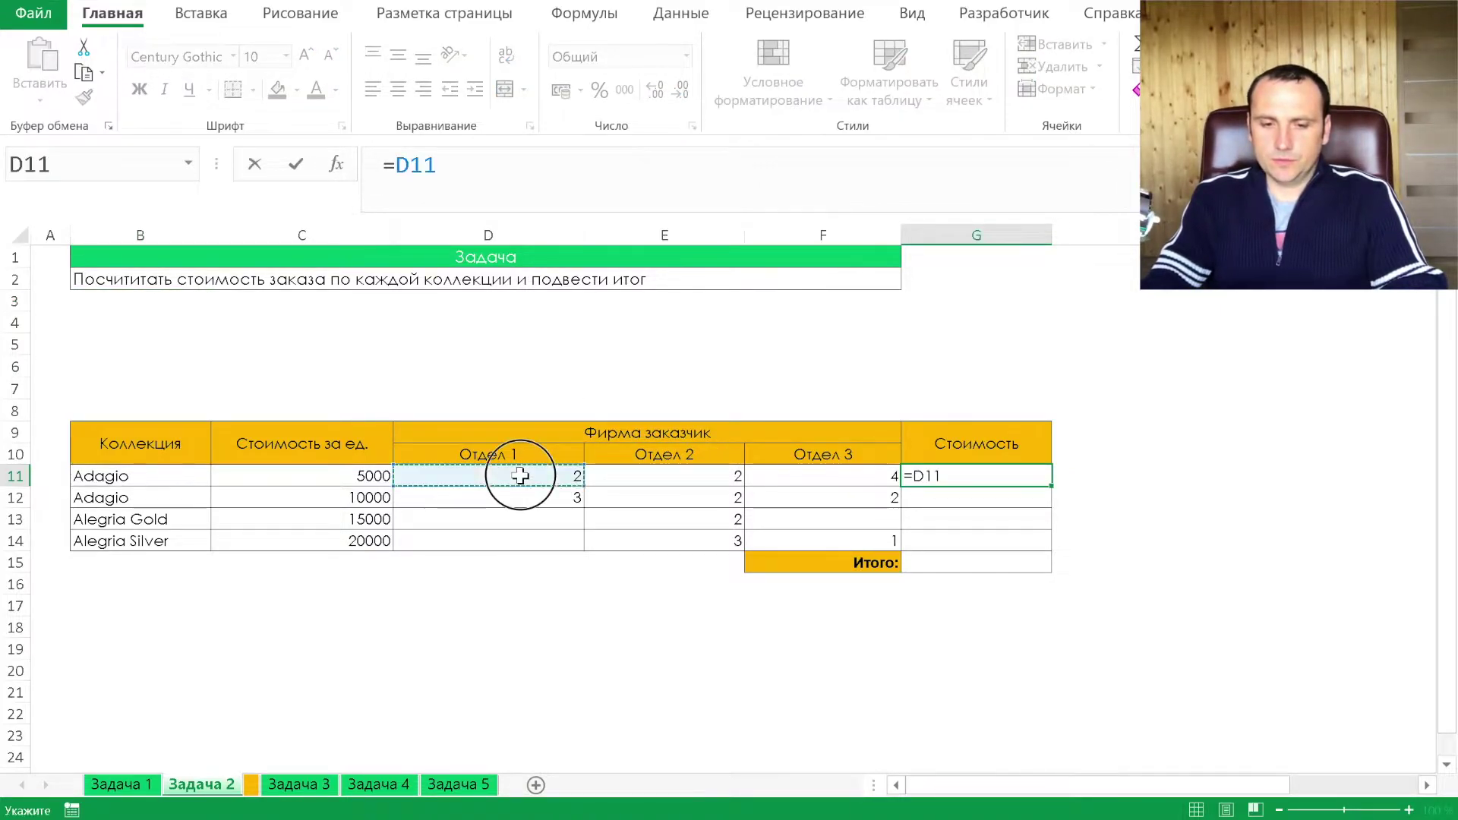
pyautogui.press('BackSpace')
pyautogui.press('BackSpace')
pyautogui.press('BackSpace')
pyautogui.write('(')
pyautogui.click(524, 475)
pyautogui.write('+')
pyautogui.click(628, 480)
pyautogui.write('+')
pyautogui.click(827, 481)
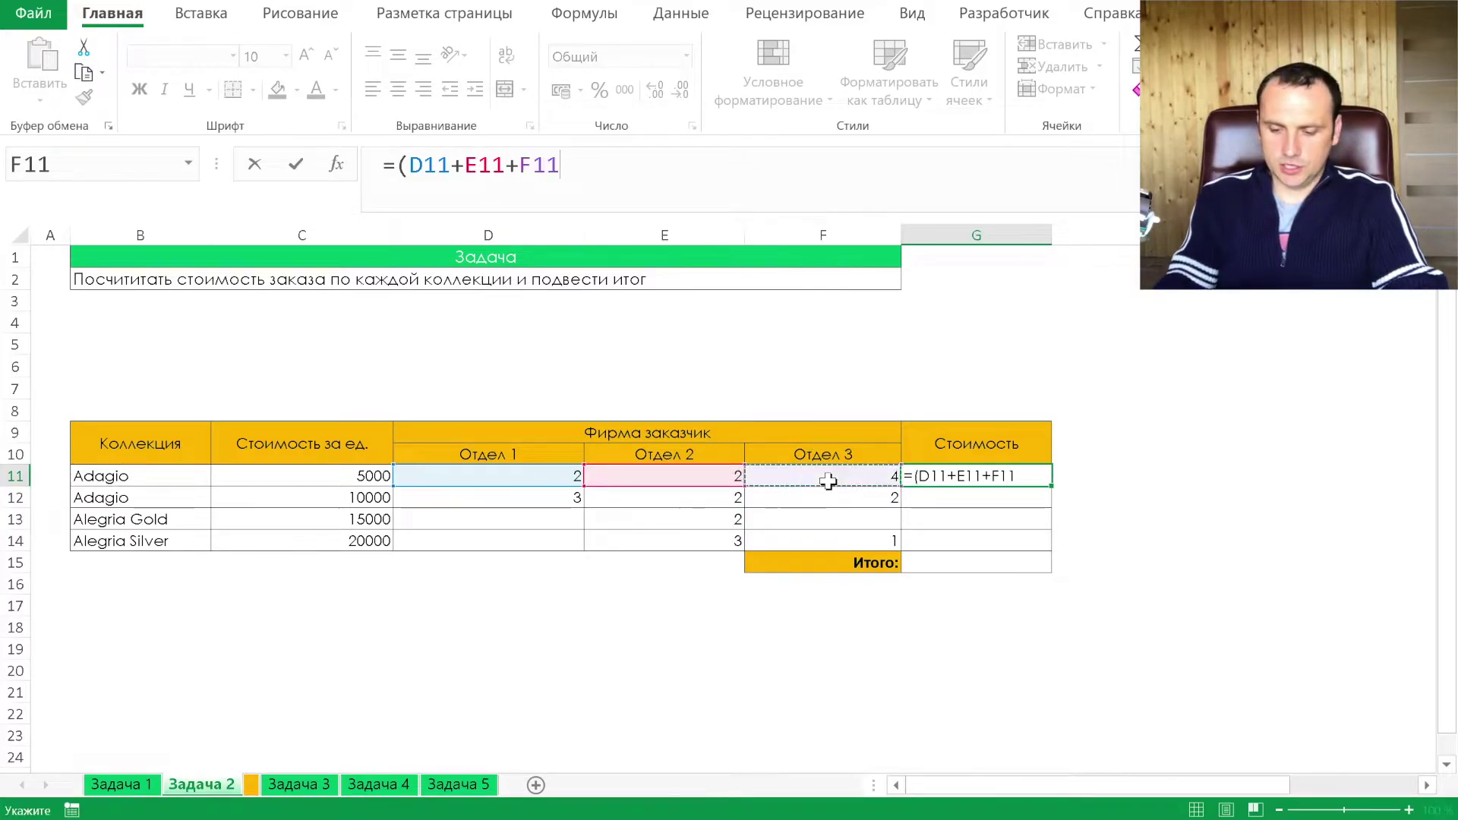
pyautogui.write(')*')
pyautogui.click(339, 475)
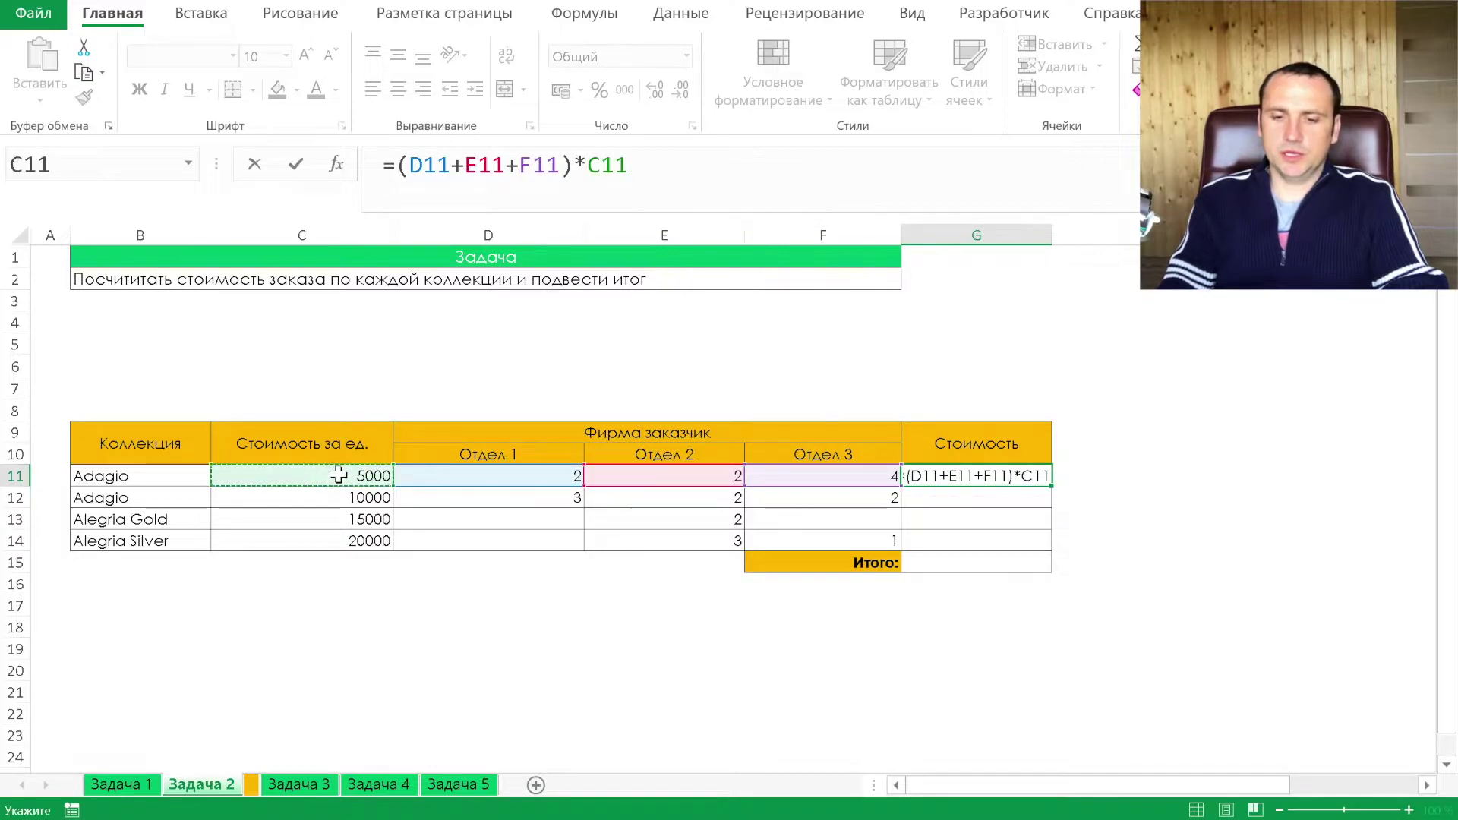
pyautogui.press('Return')
# - Fill the cost formula down to G14, giving 40000, 70000, 30000 and 80000
pyautogui.press('Up')
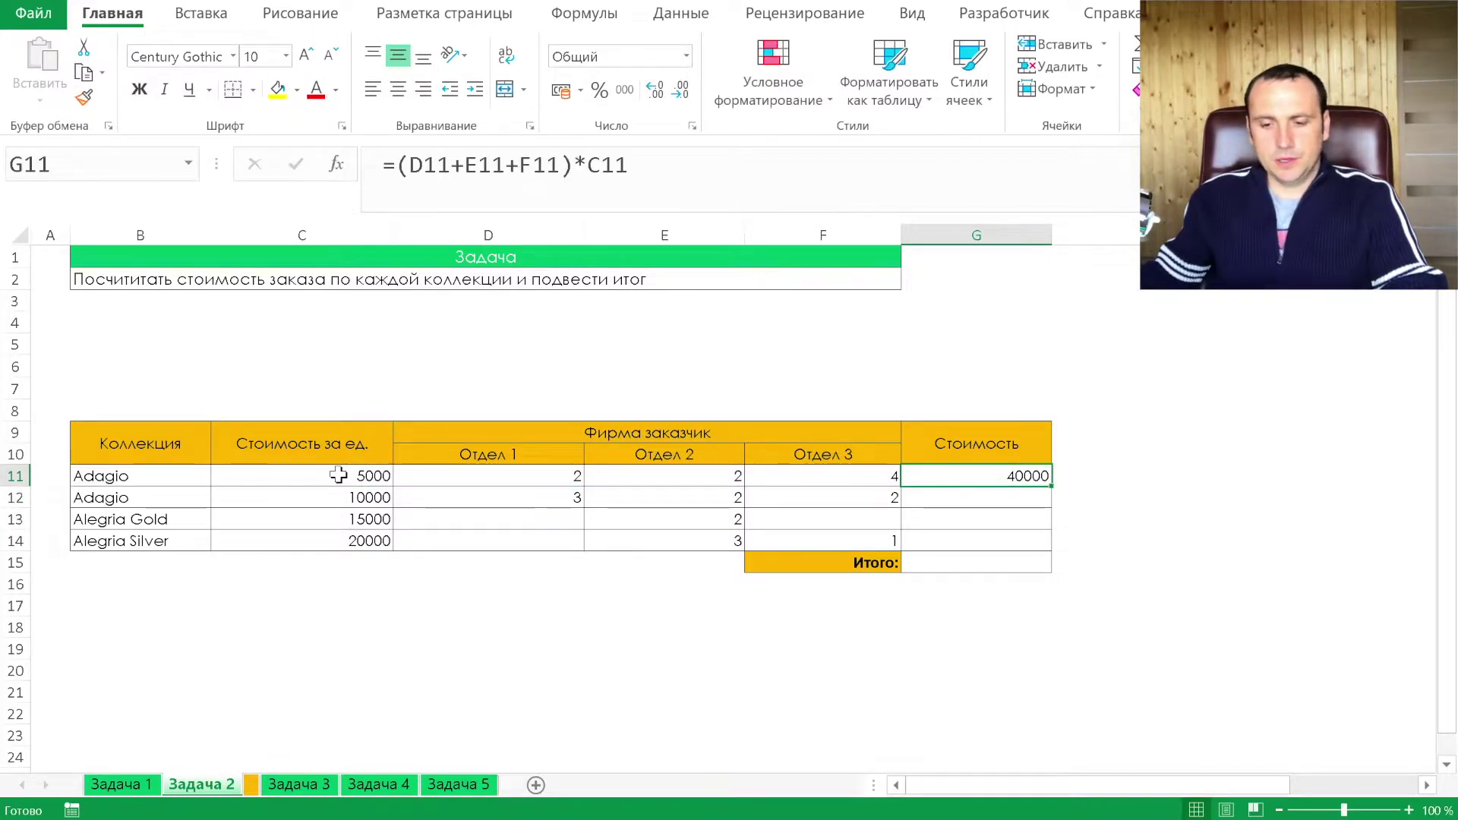
pyautogui.moveTo(1051, 487); pyautogui.dragTo(1028, 544)
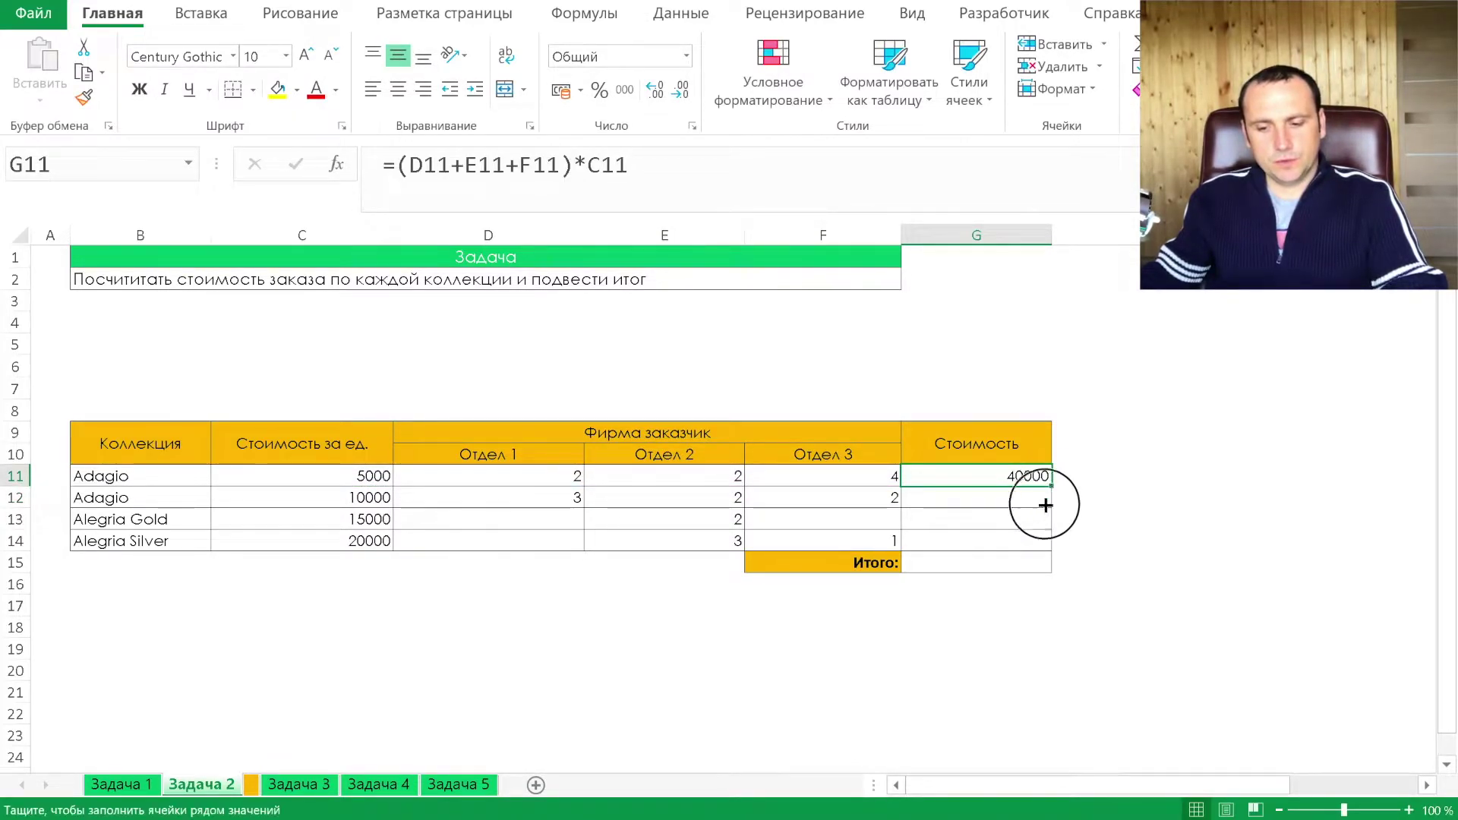
pyautogui.click(1002, 562)
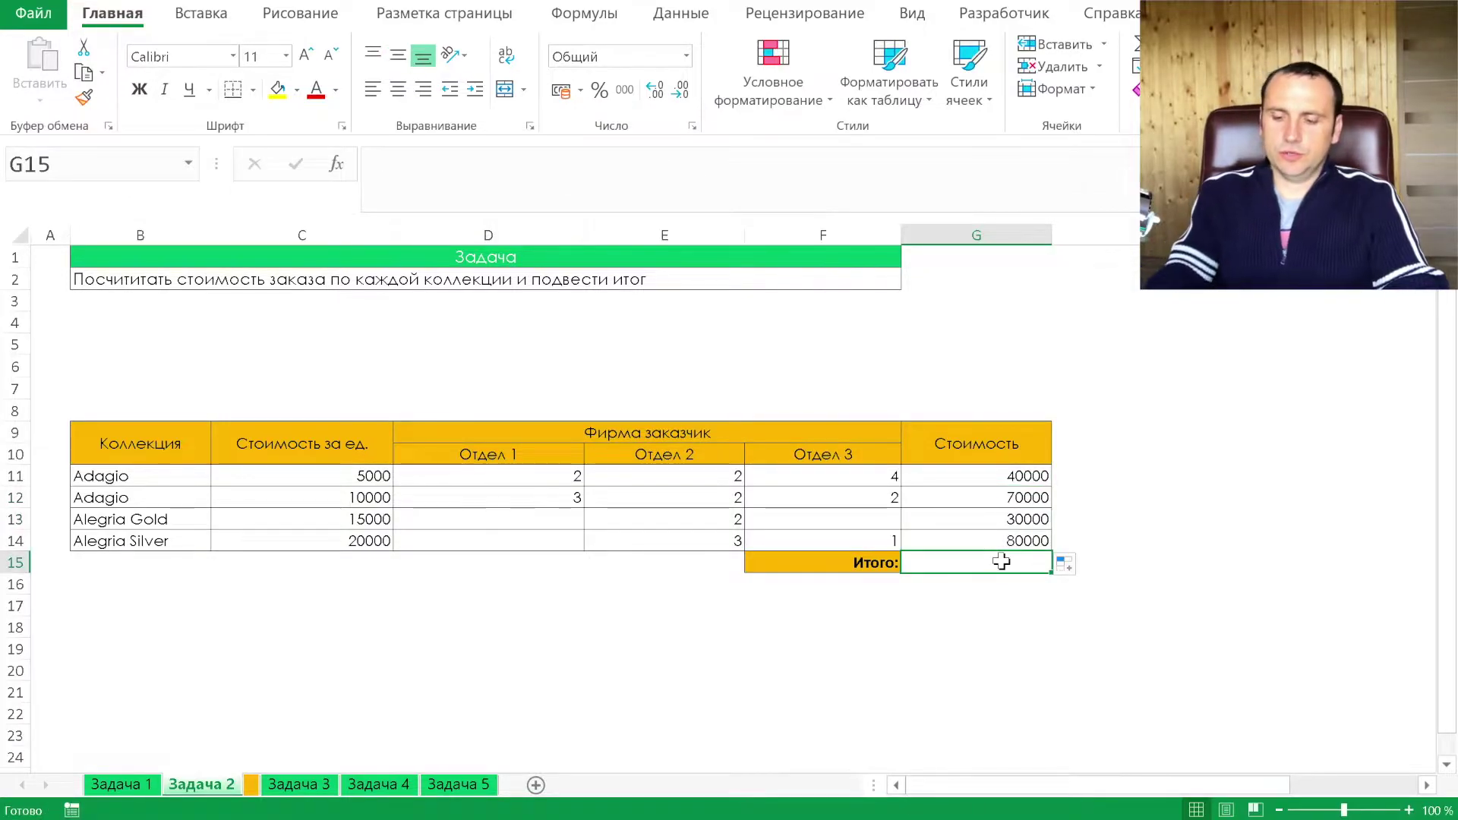
# - Enter =G14+G13+G12+G11 in G15 for the 220000 order total
pyautogui.write('=')
pyautogui.click(1003, 540)
pyautogui.write('+')
pyautogui.click(978, 520)
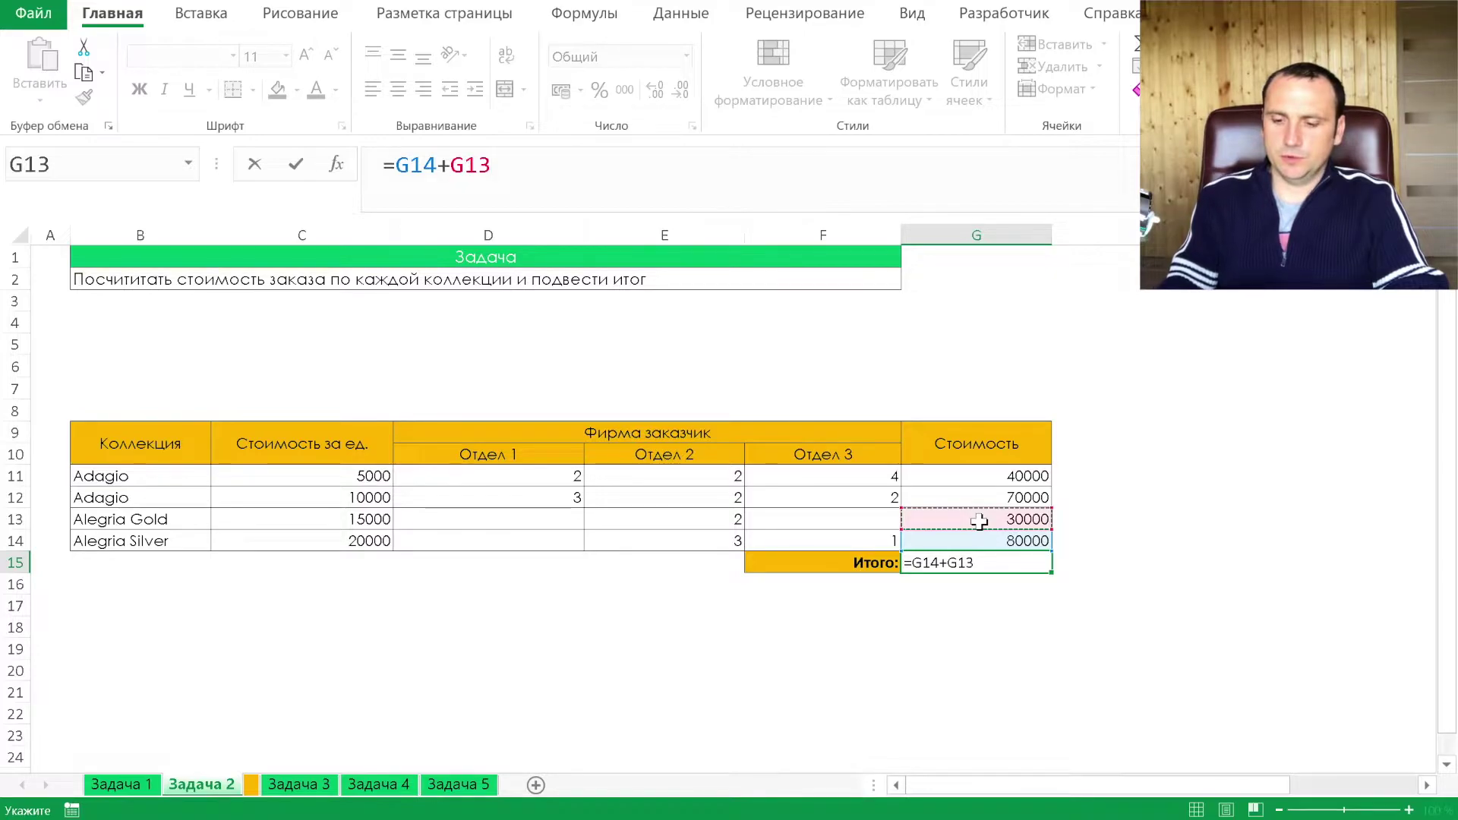
pyautogui.write('+')
pyautogui.click(989, 501)
pyautogui.write('+')
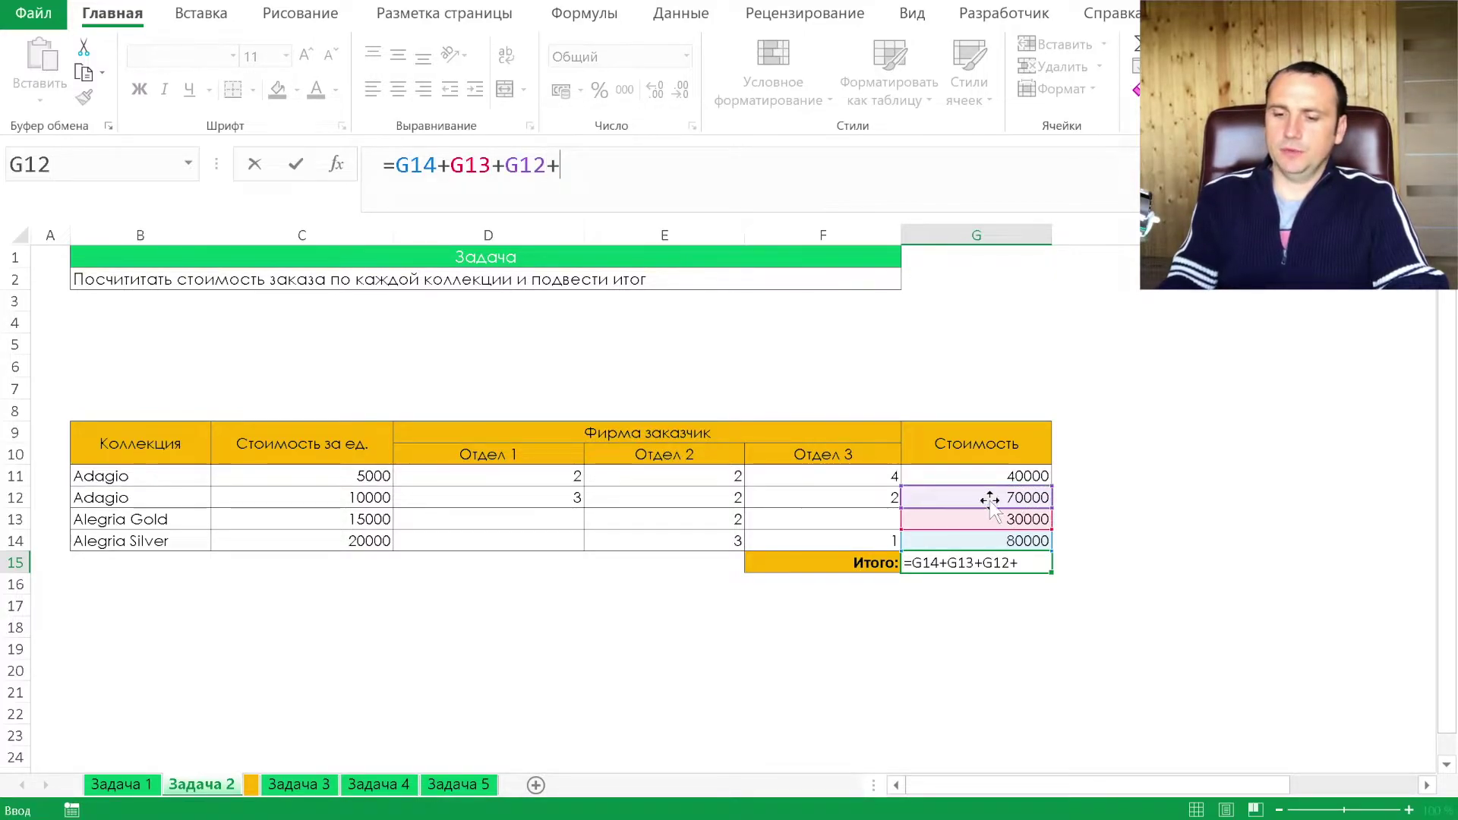
pyautogui.click(993, 476)
pyautogui.press('Return')
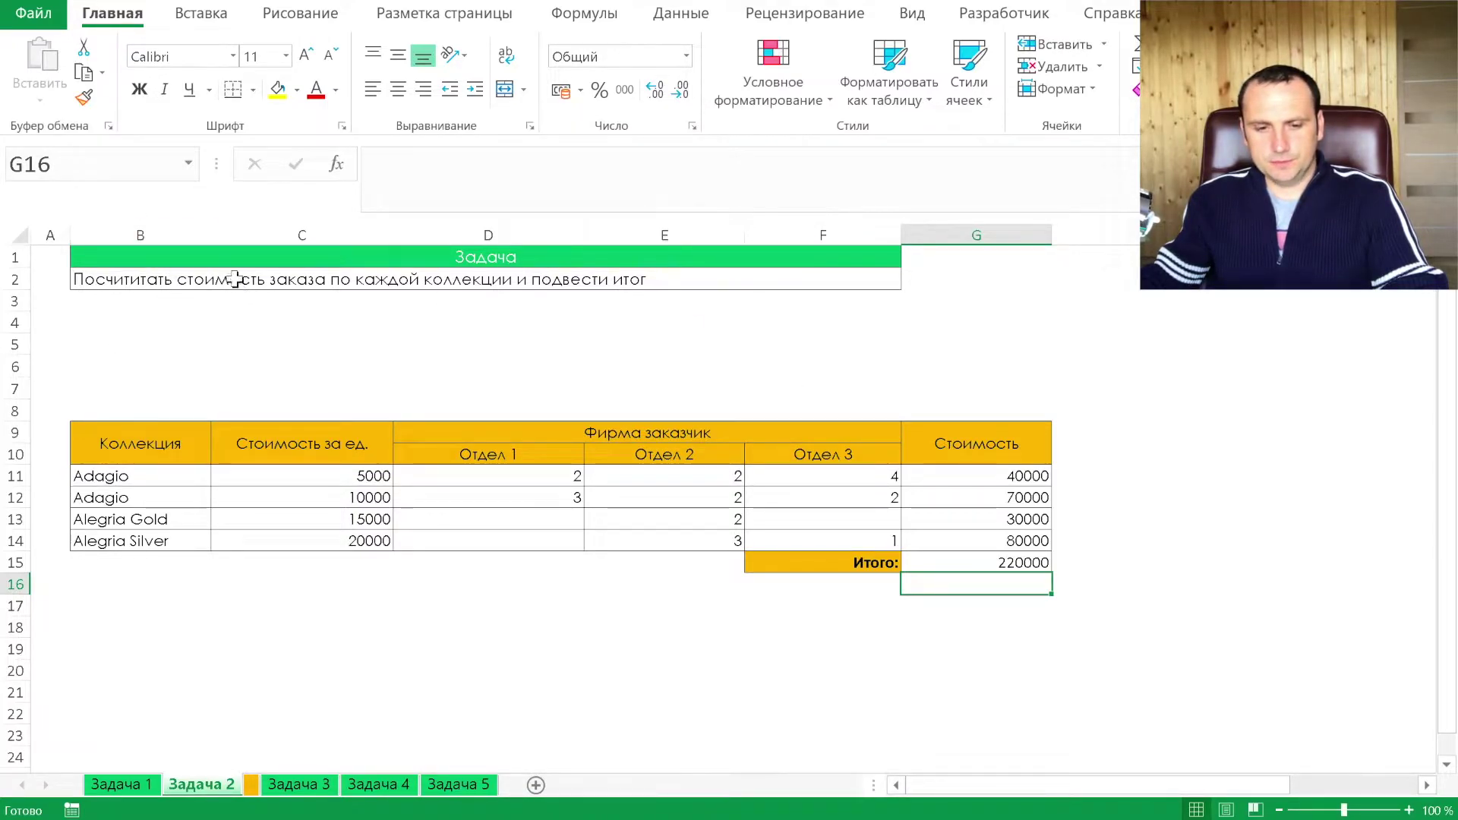
# - Replace the opening words of the B2 task text with С so it starts 'Стоимость заказа'
pyautogui.click(163, 280)
pyautogui.moveTo(579, 165); pyautogui.dragTo(378, 165)
pyautogui.write('С')
pyautogui.press('Return')
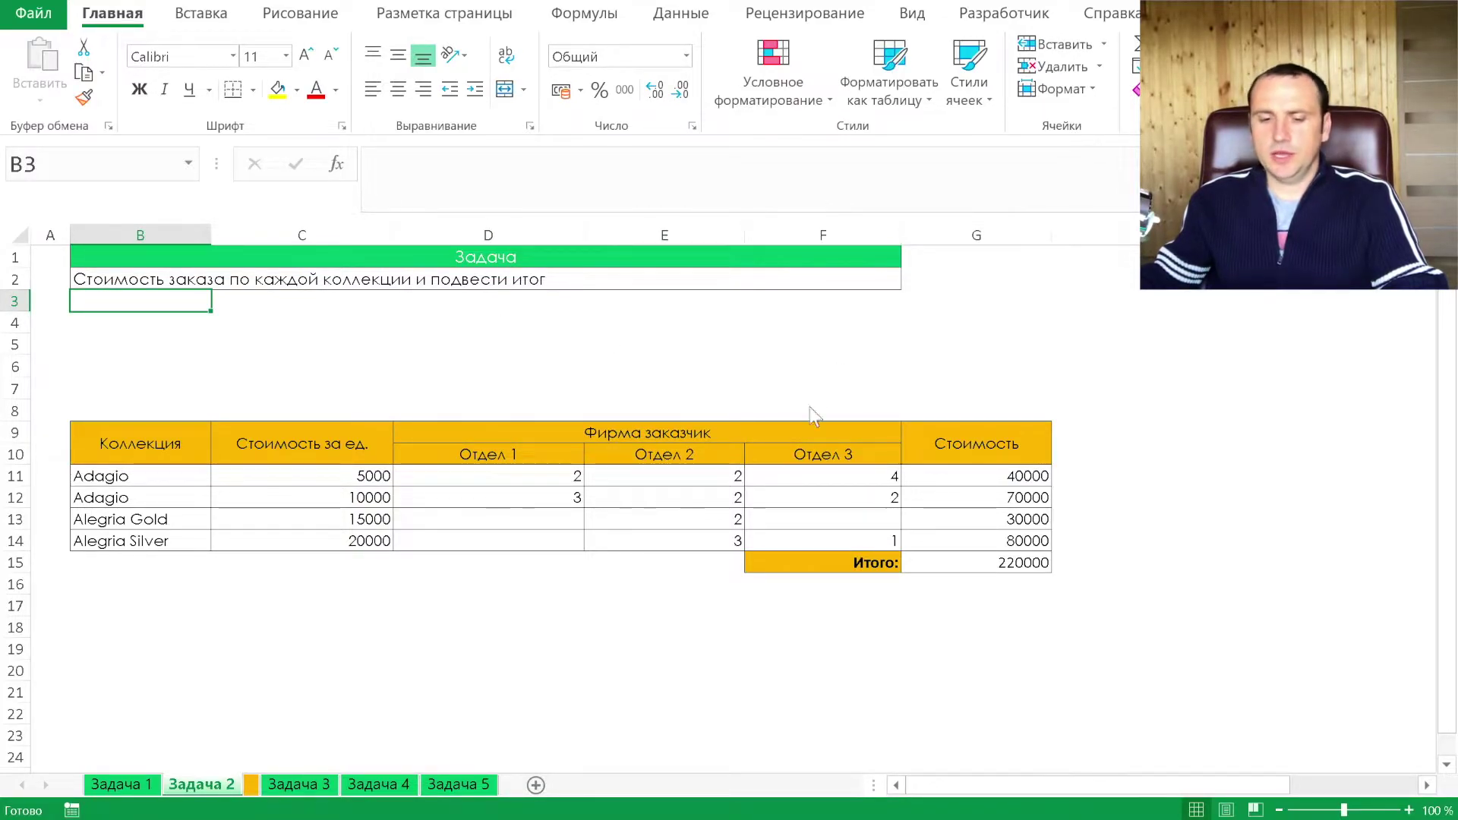
# - Review D11:F11 and C11, then switch to the keyword-comment task sheet
pyautogui.moveTo(511, 479); pyautogui.dragTo(854, 478)
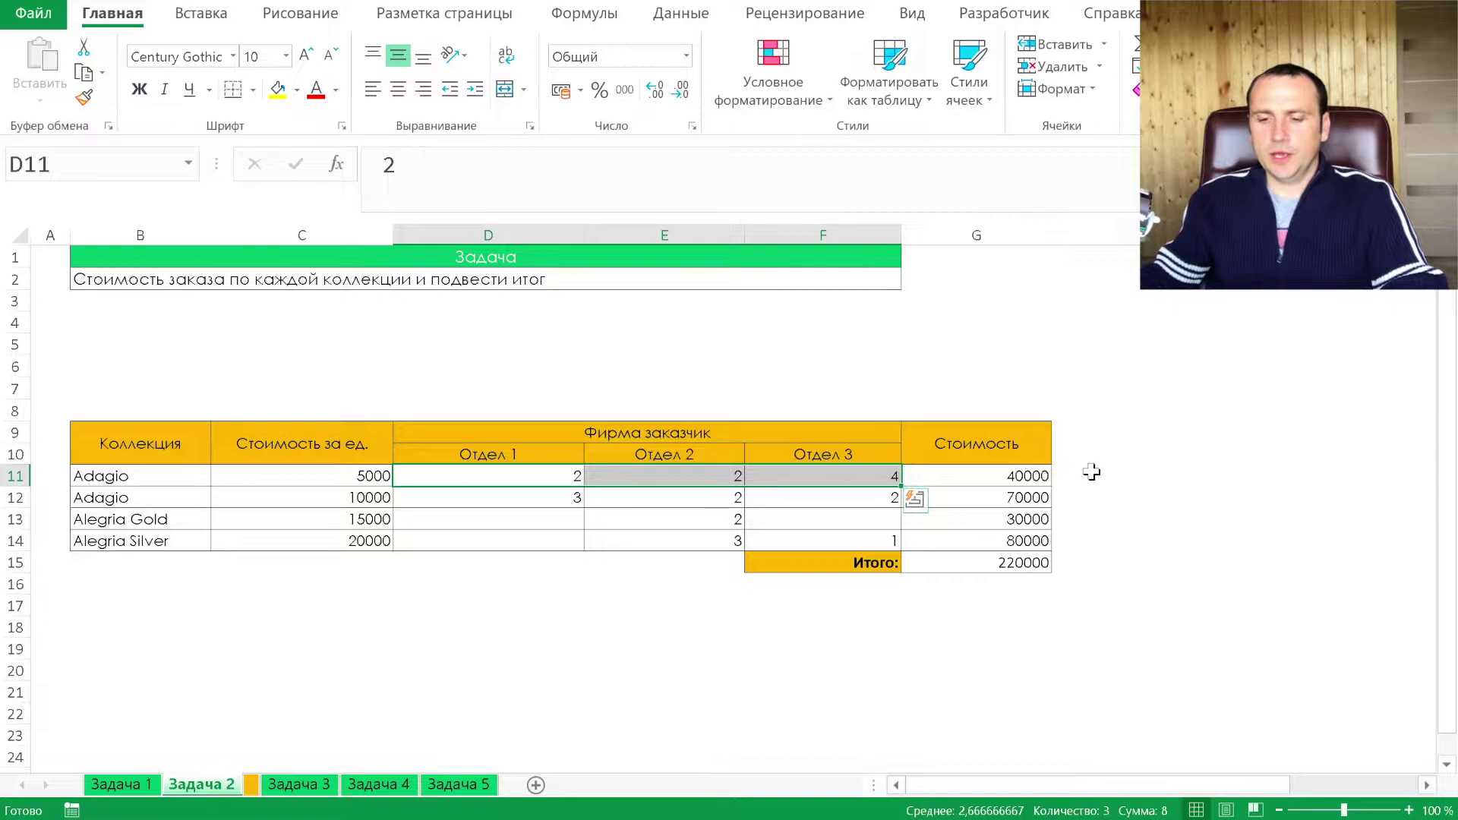
pyautogui.click(341, 475)
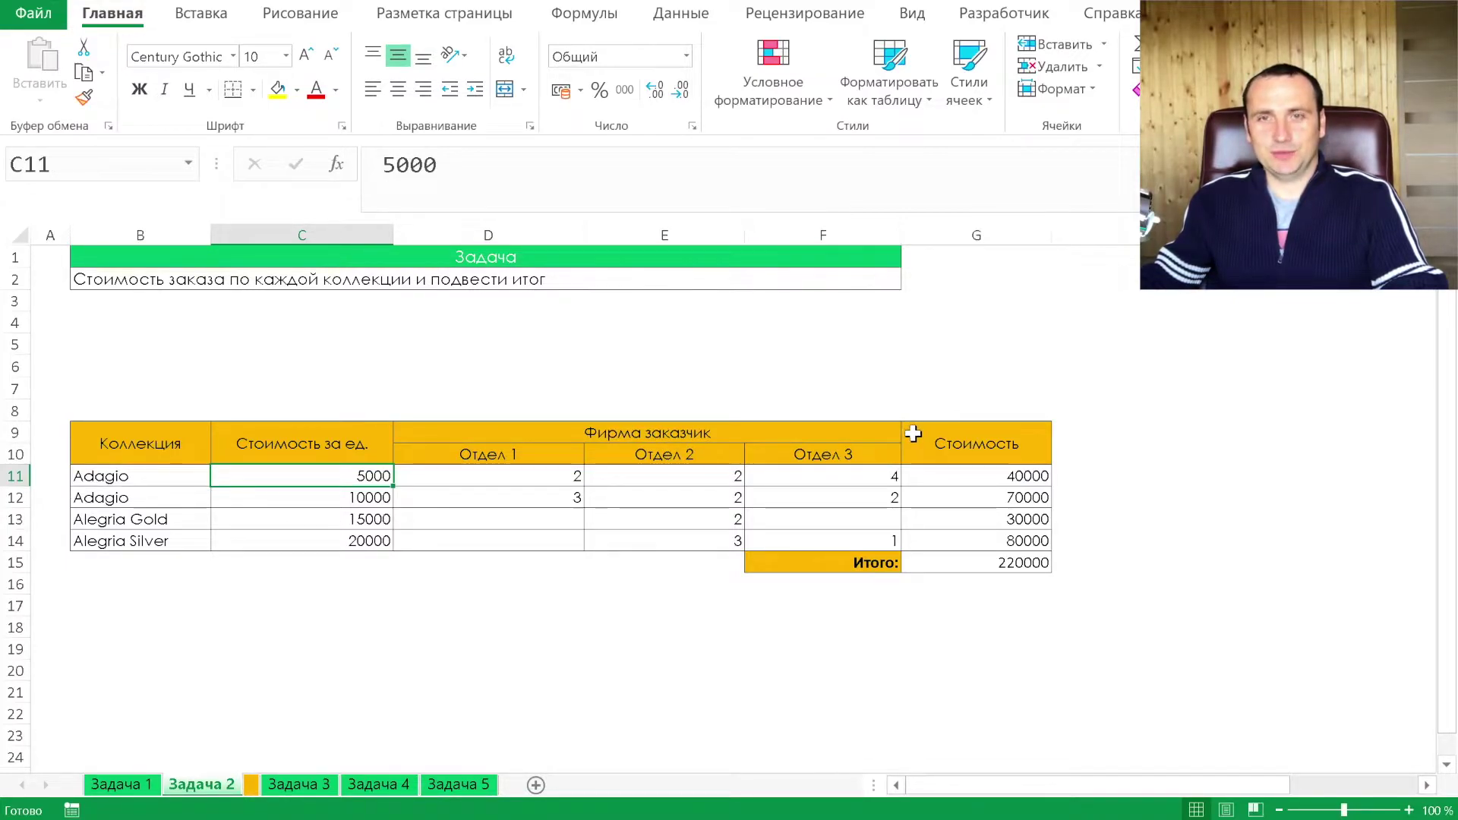
pyautogui.click(251, 785)
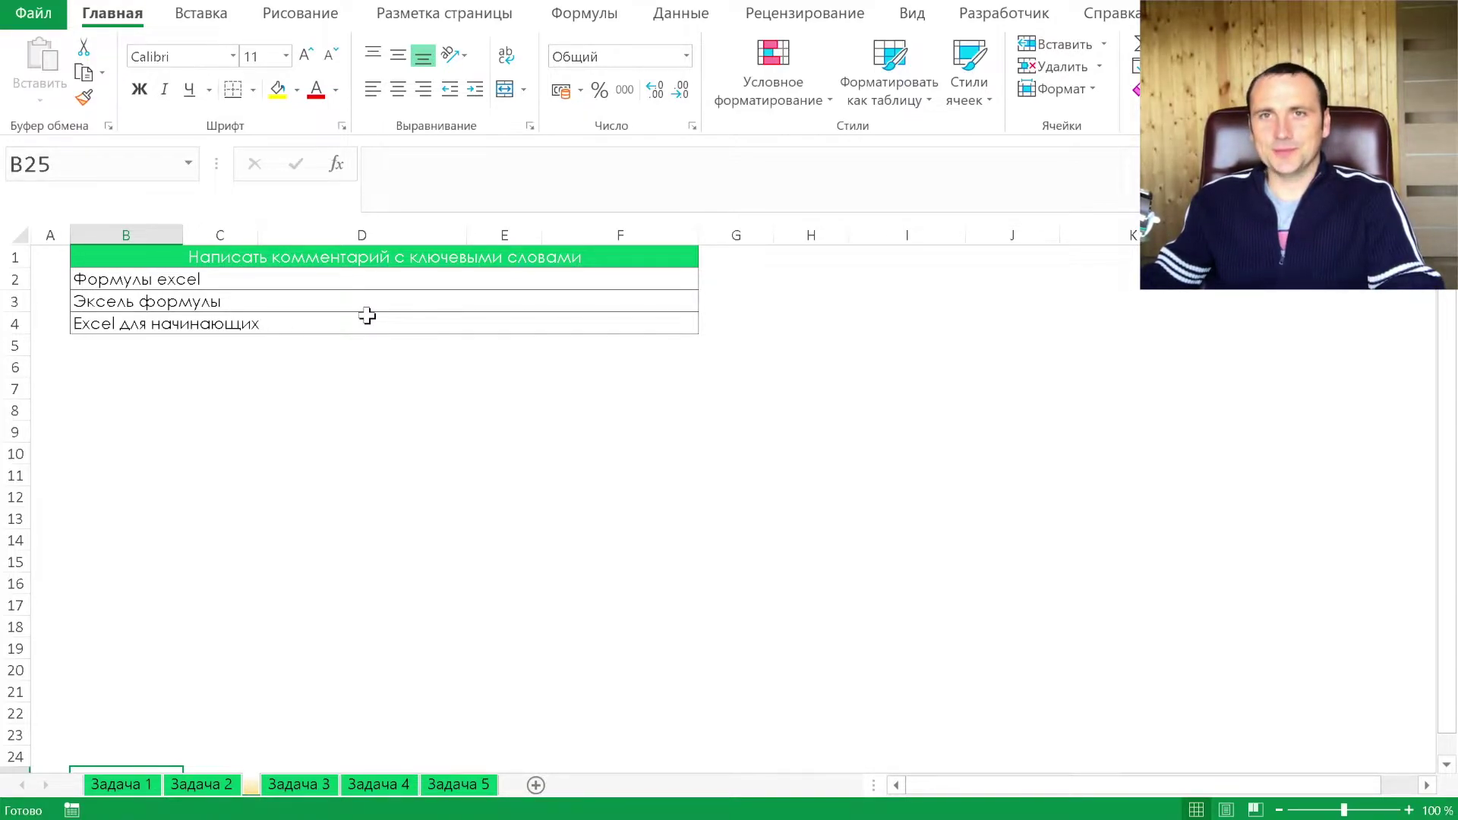
# - On Задача 3, enter =E11*F$9 in F11, cycling F4 to a row-locked F9 reference
pyautogui.click(322, 782)
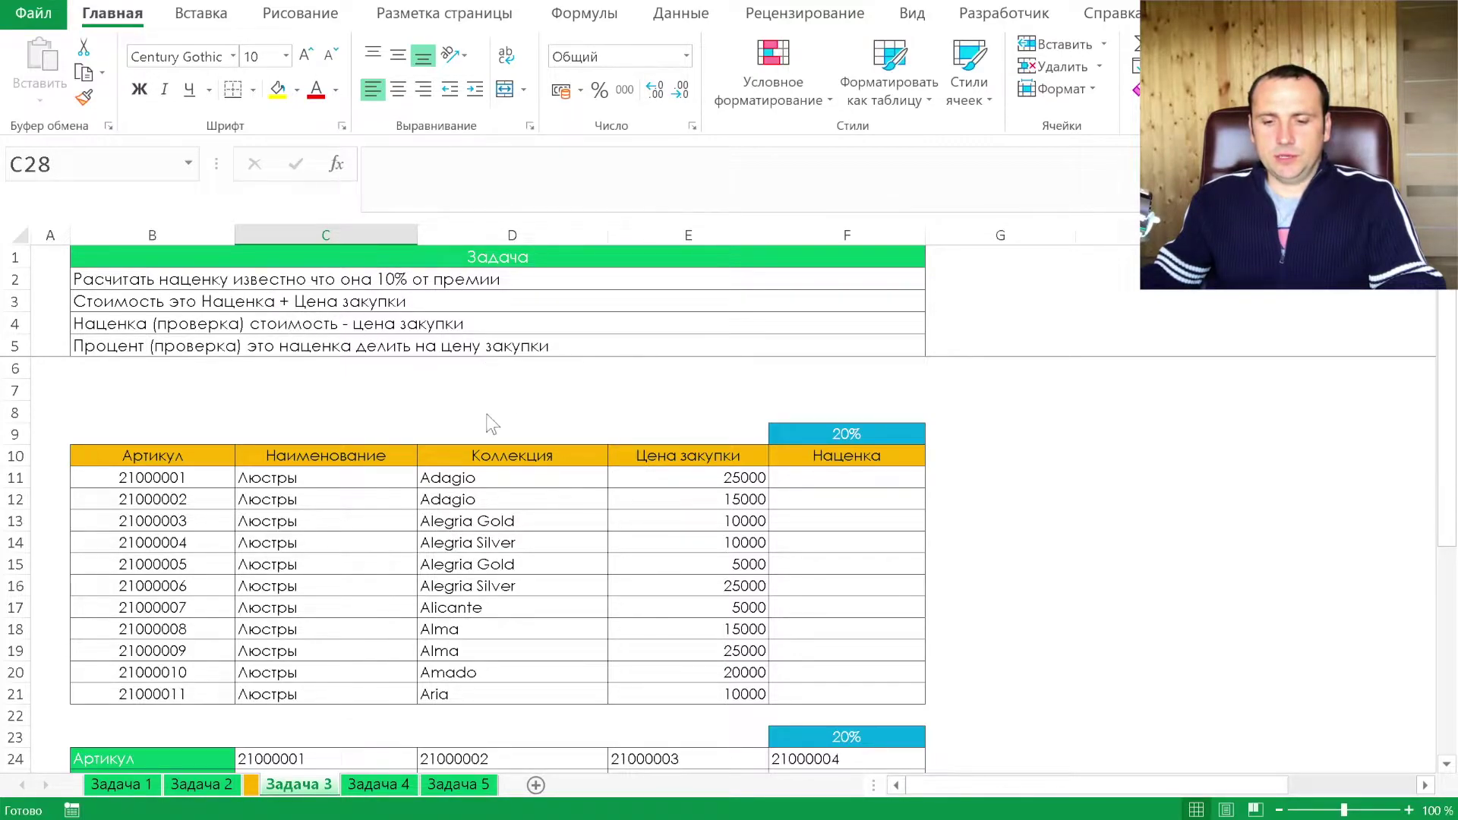
pyautogui.click(856, 480)
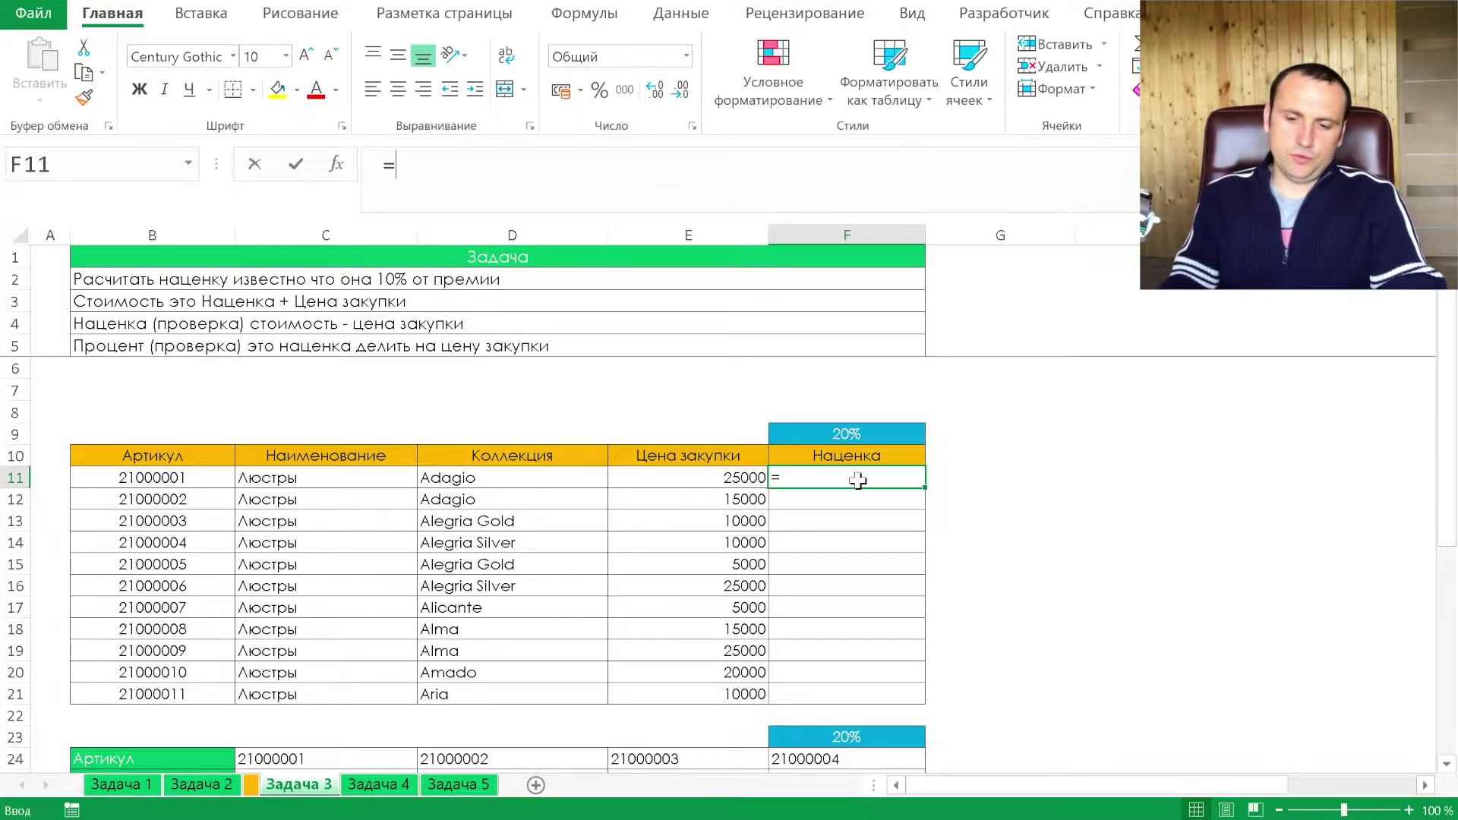
pyautogui.write('=')
pyautogui.click(719, 477)
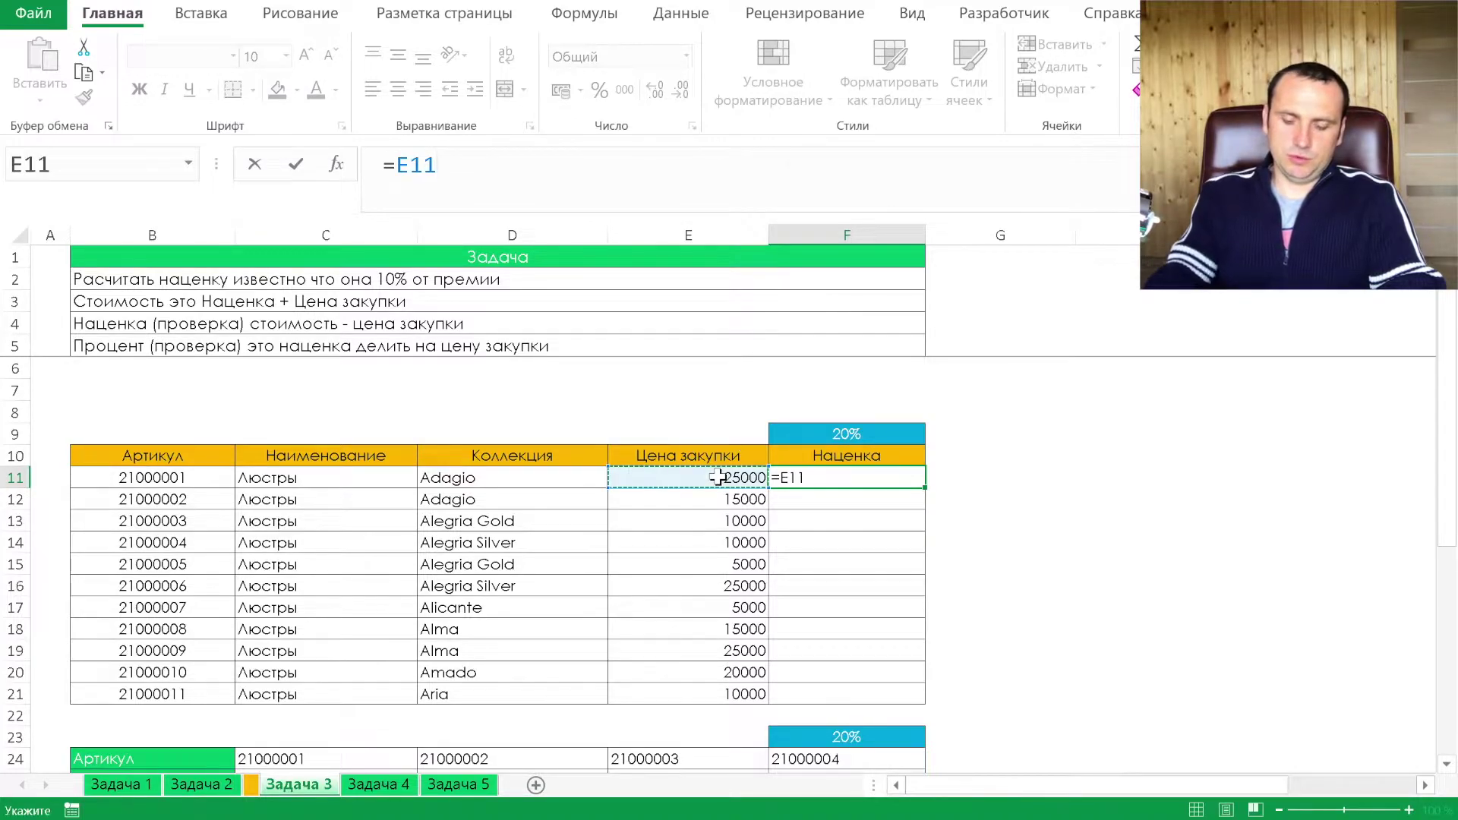
pyautogui.write('*')
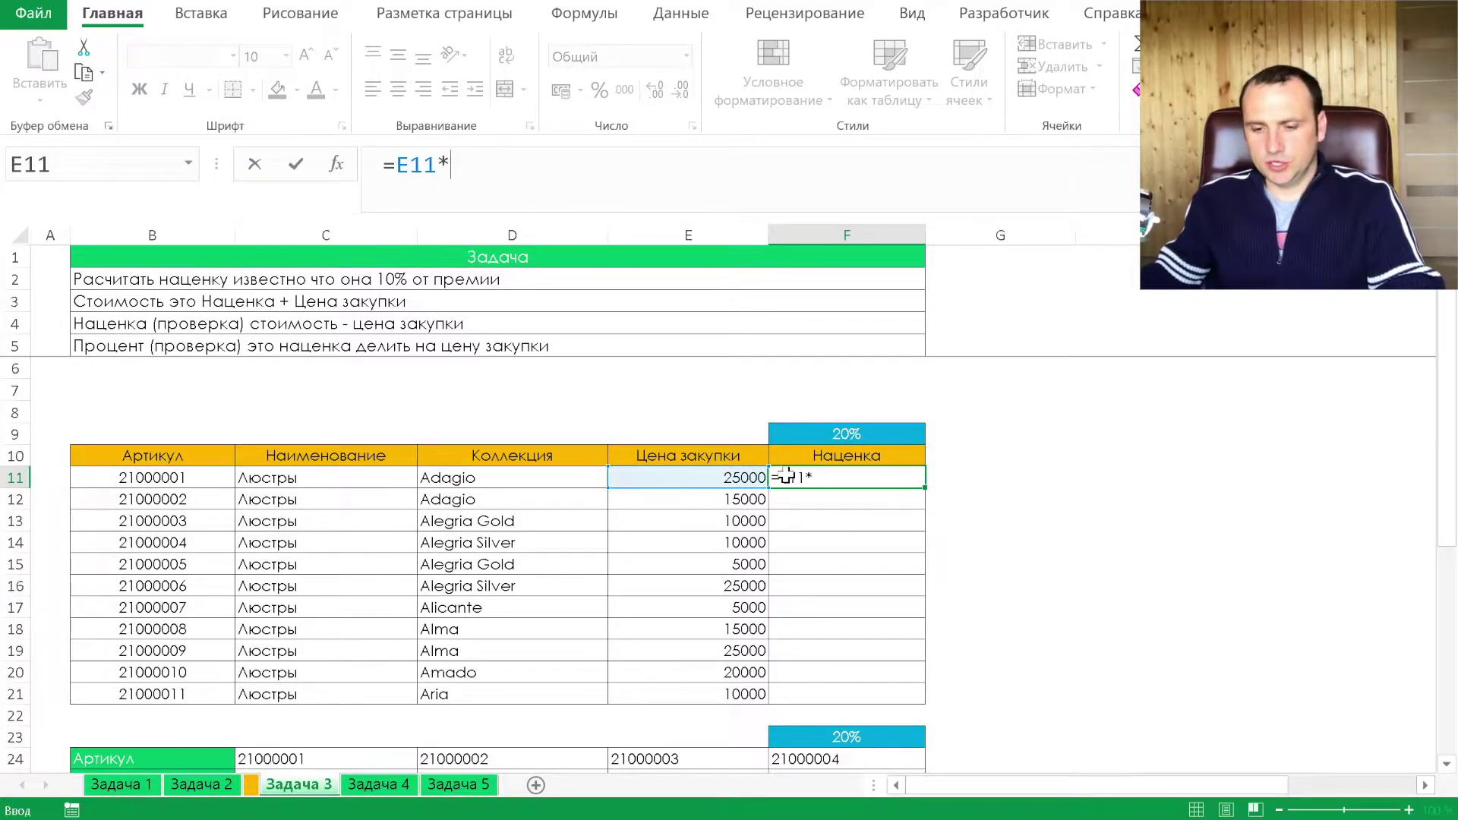
pyautogui.click(810, 436)
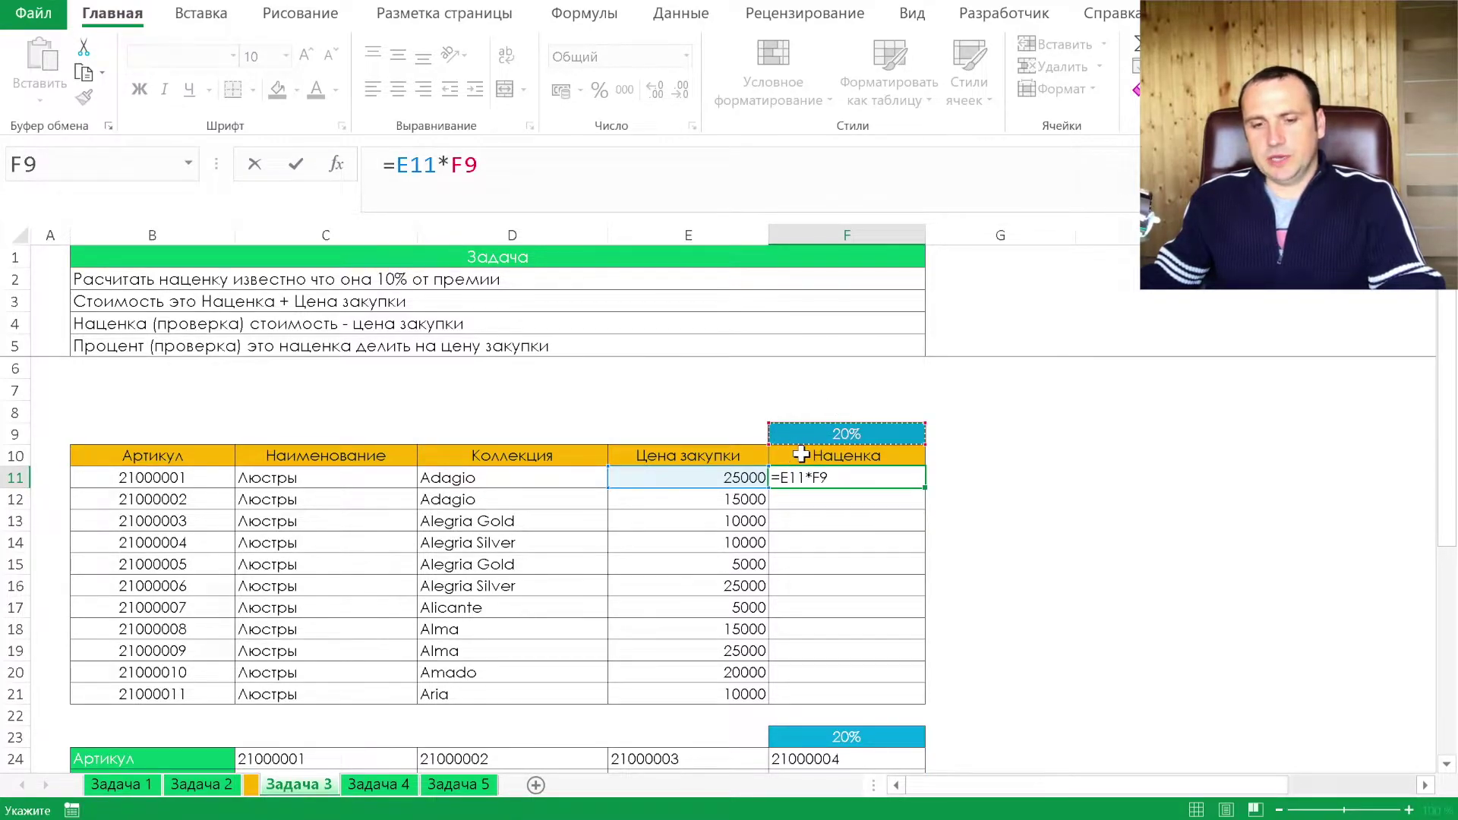
pyautogui.press('F4')
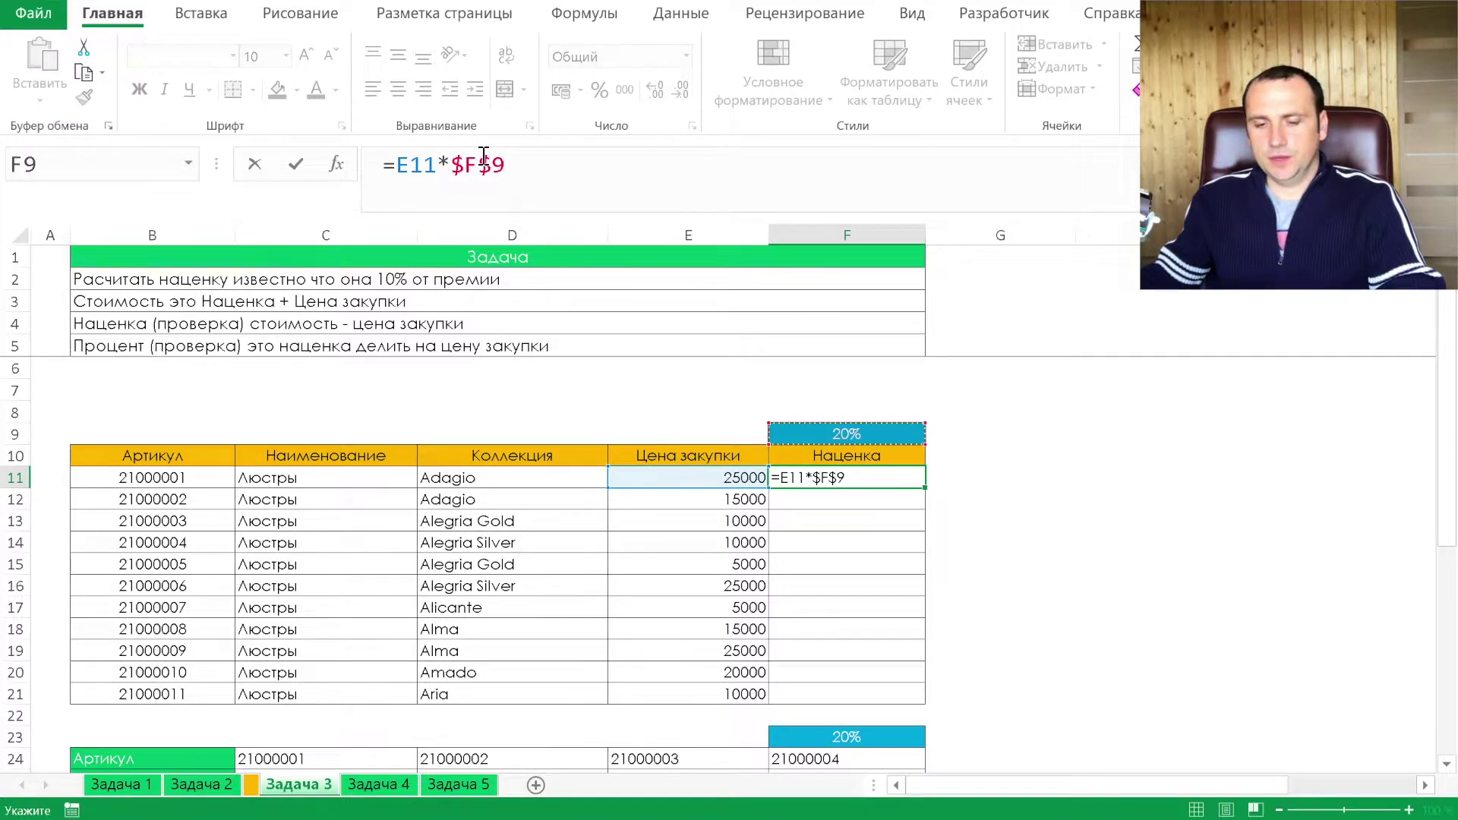
pyautogui.press('F4')
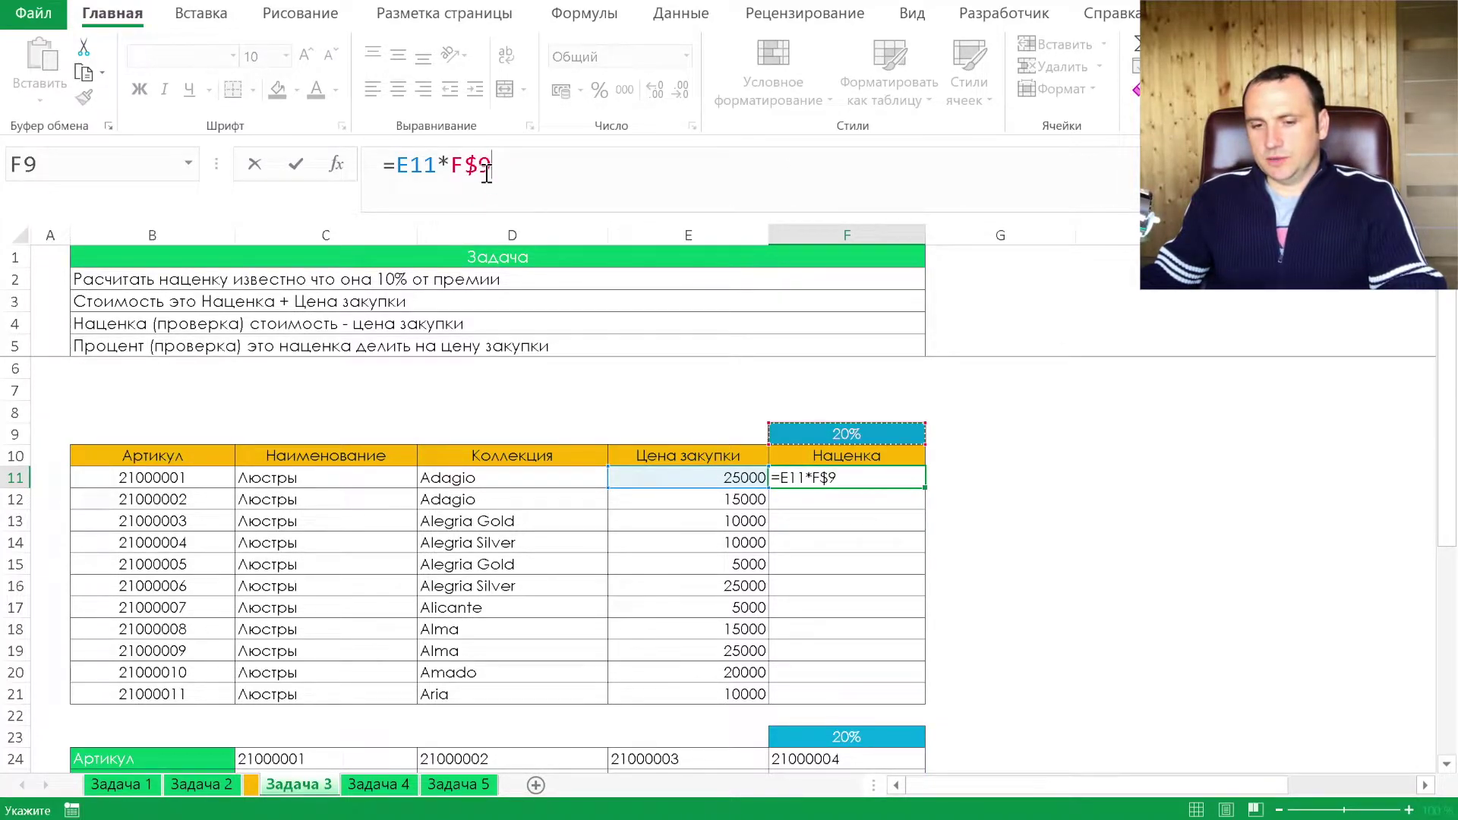
pyautogui.press('F4')
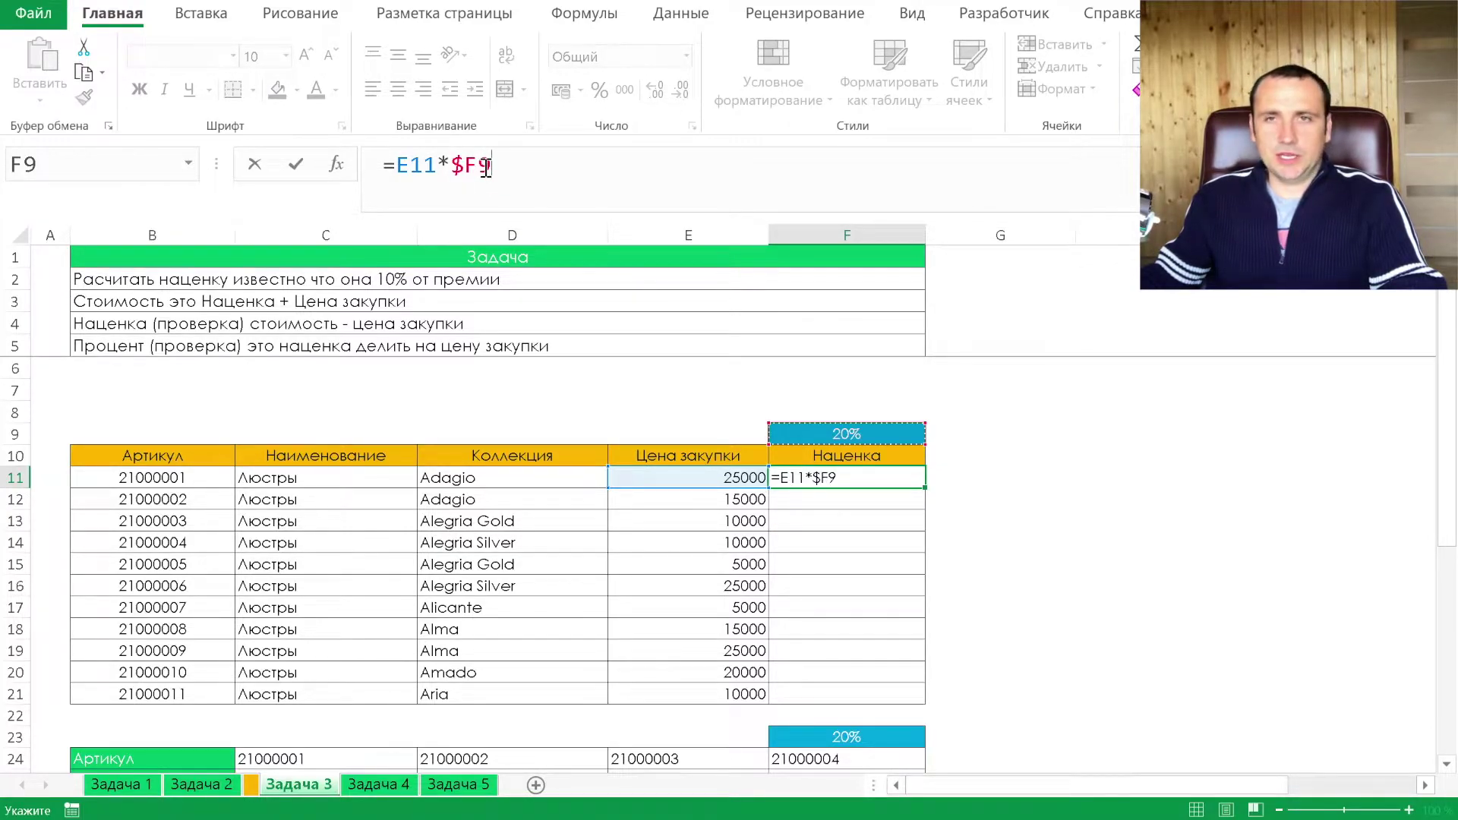
pyautogui.press('F4')
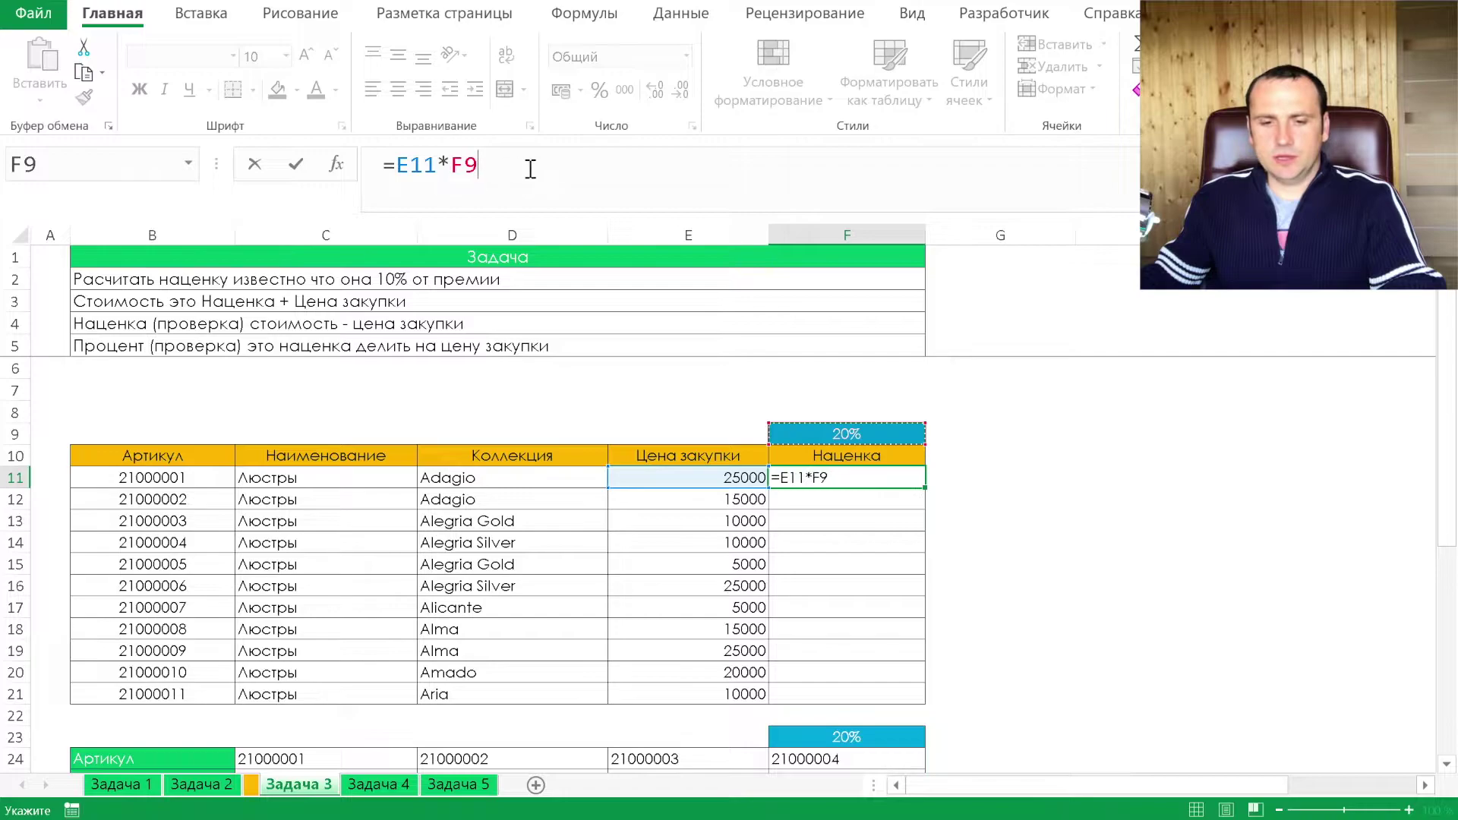
pyautogui.press('F4')
pyautogui.press('F4')
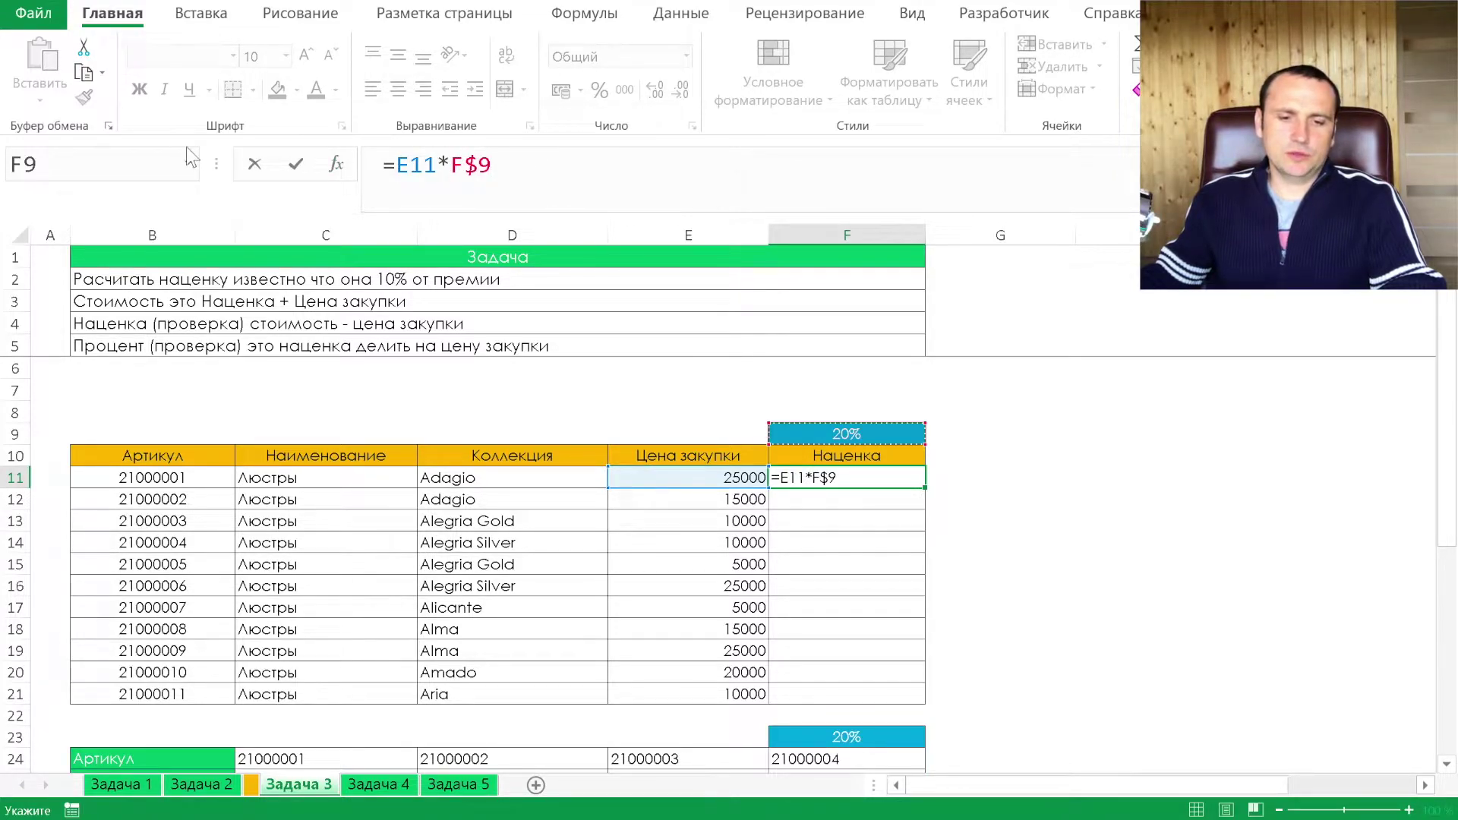
pyautogui.click(296, 164)
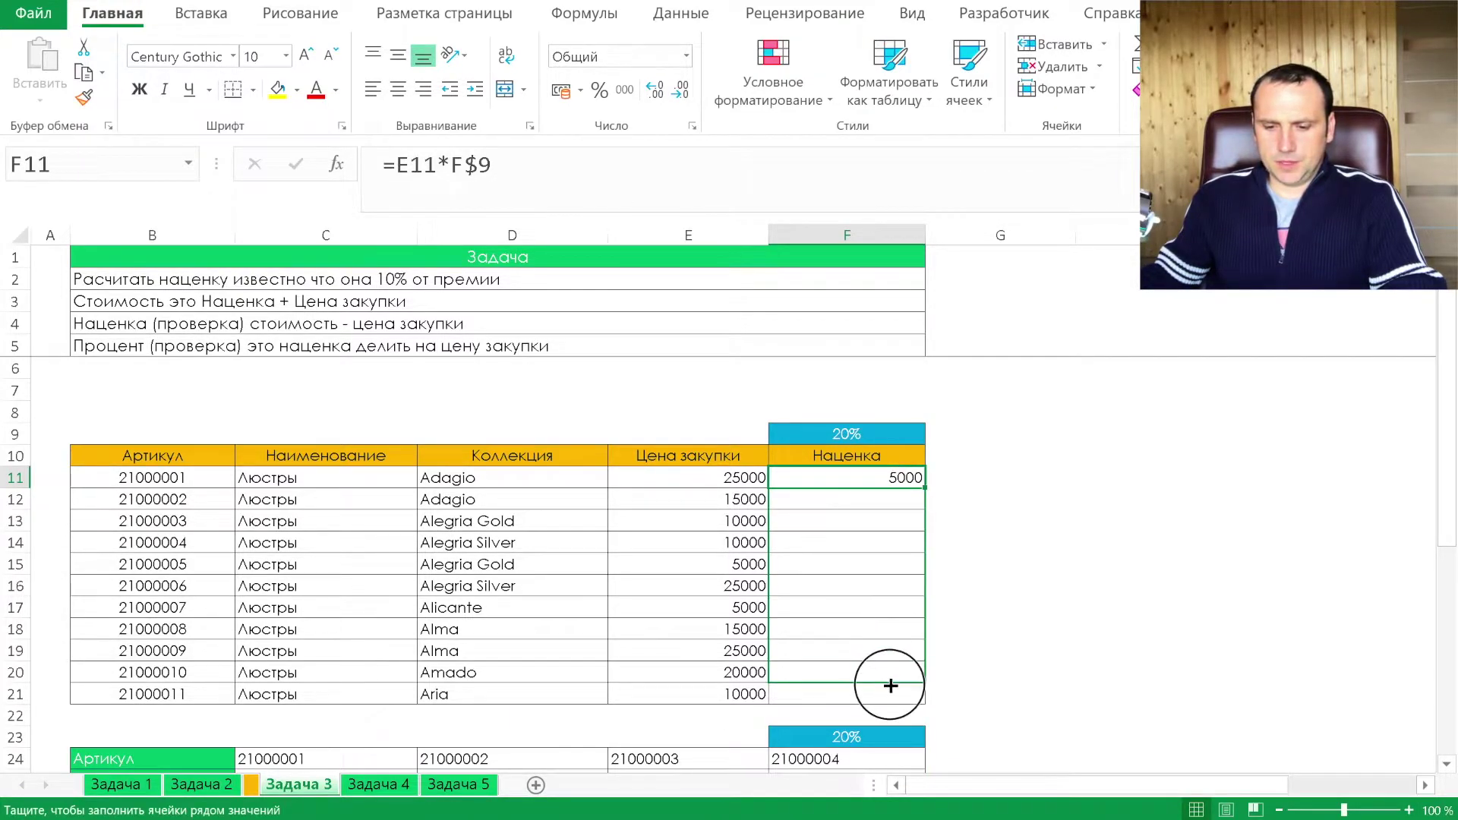
# - Fill the markup formula down to F21 (5000, 3000, 2000…) and check the copies
pyautogui.moveTo(923, 491); pyautogui.dragTo(895, 695)
pyautogui.click(881, 605)
pyautogui.click(872, 545)
pyautogui.click(877, 501)
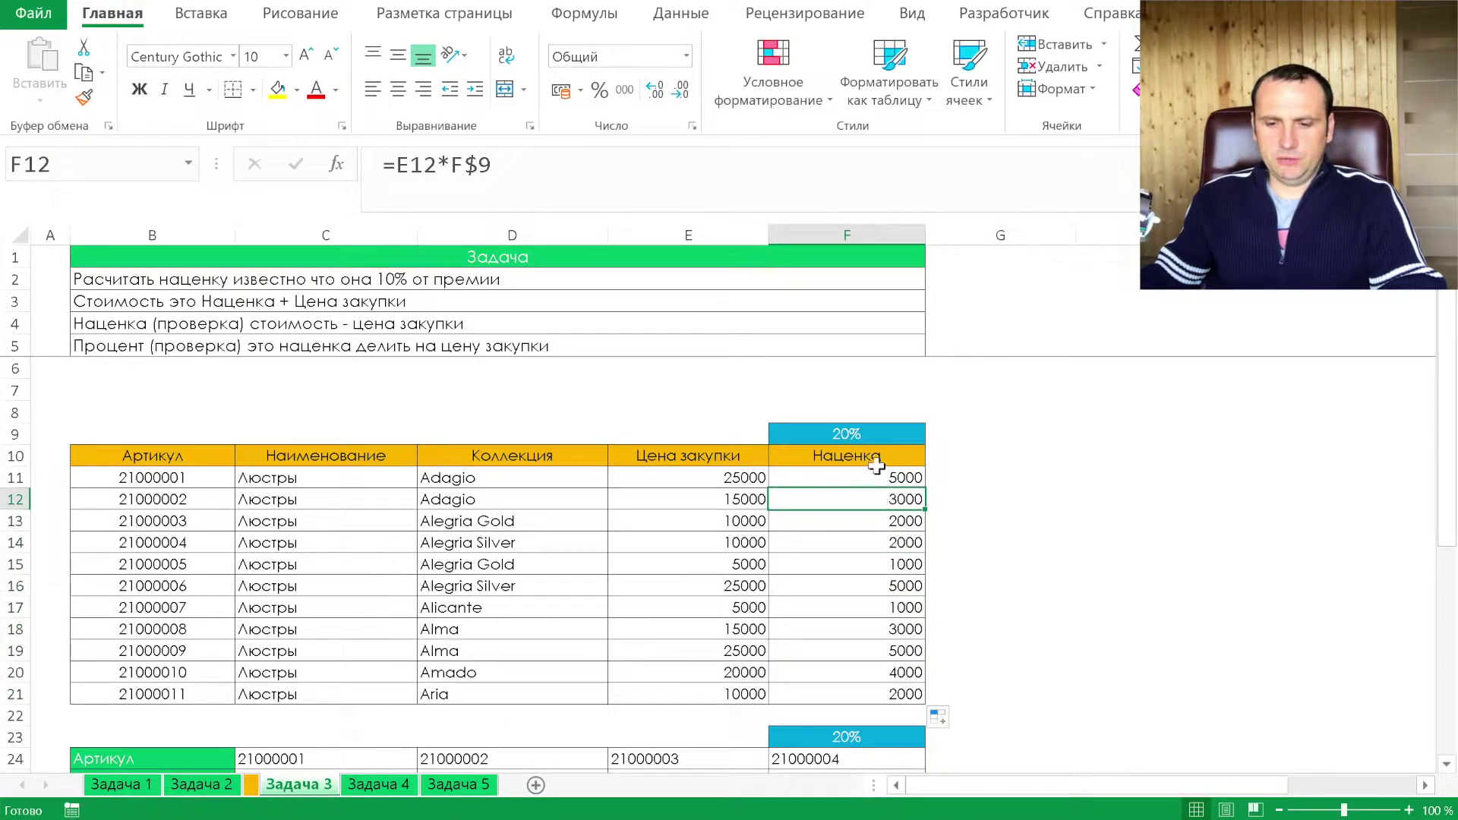
pyautogui.click(880, 477)
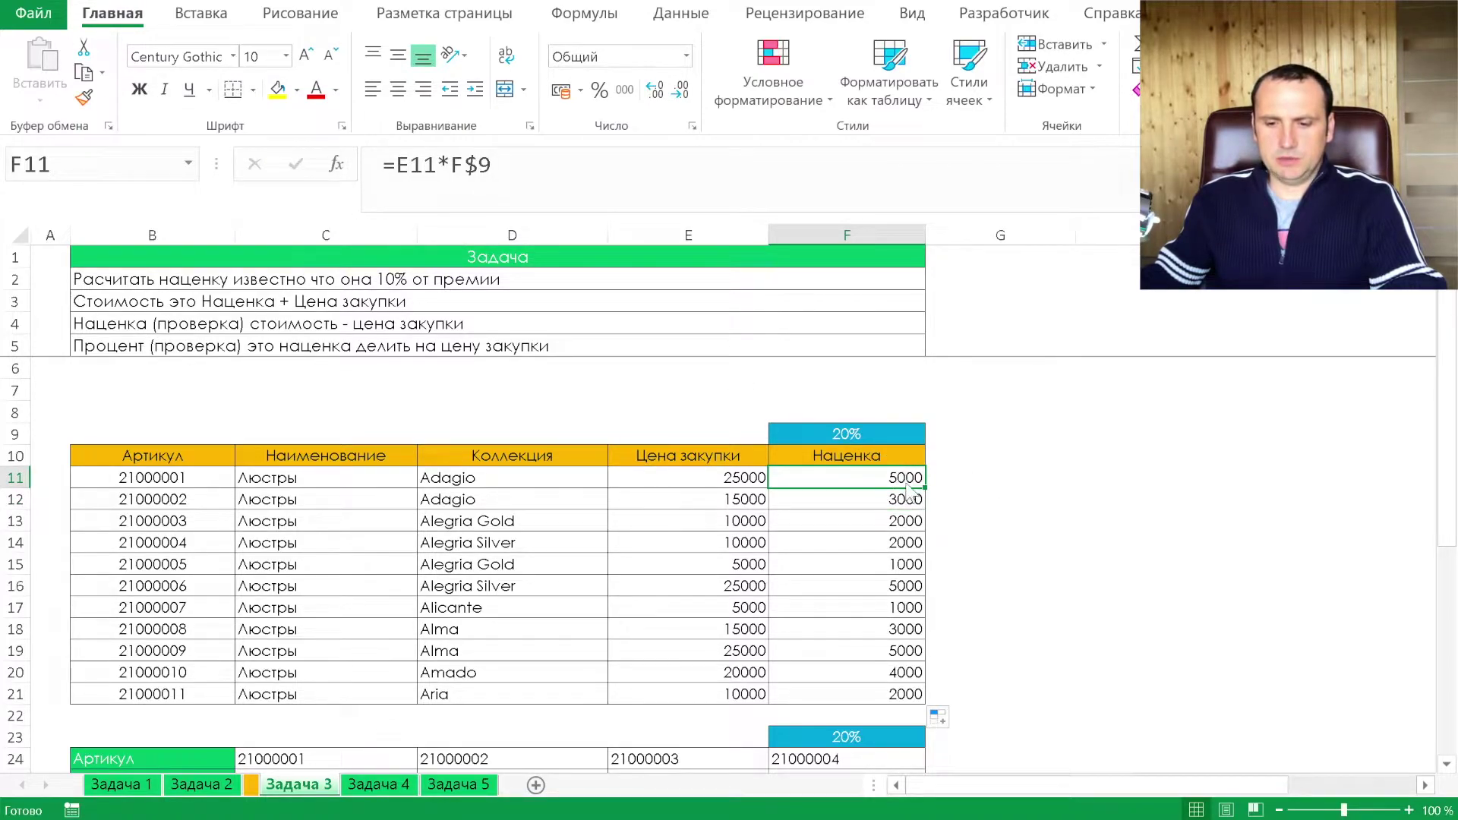
# - Test-copy the markup formula right into G11, delete it, then undo the deletion
pyautogui.moveTo(928, 486); pyautogui.dragTo(1021, 481)
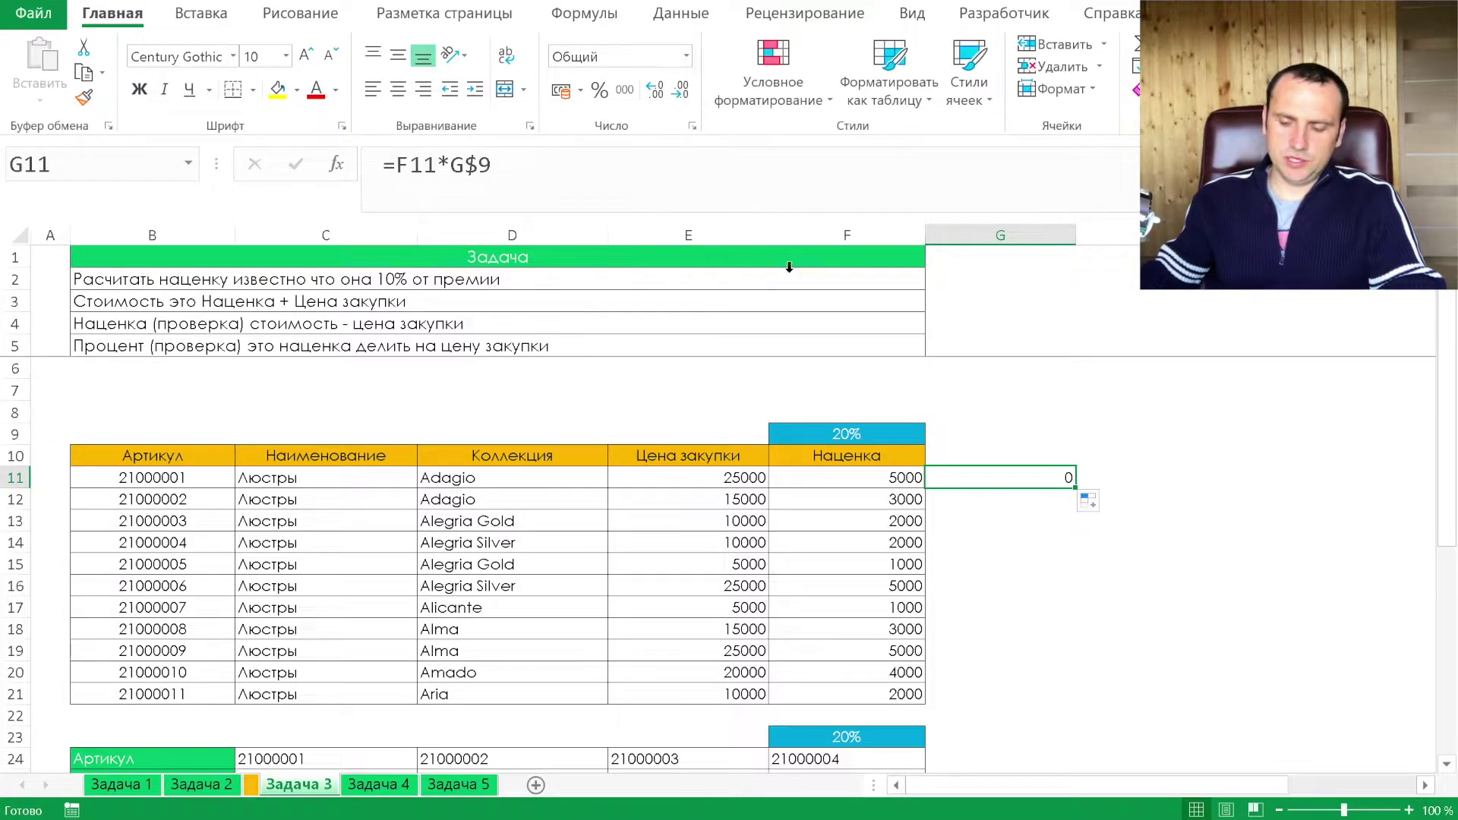
pyautogui.press('Delete')
pyautogui.press('Return')
pyautogui.press('Return')
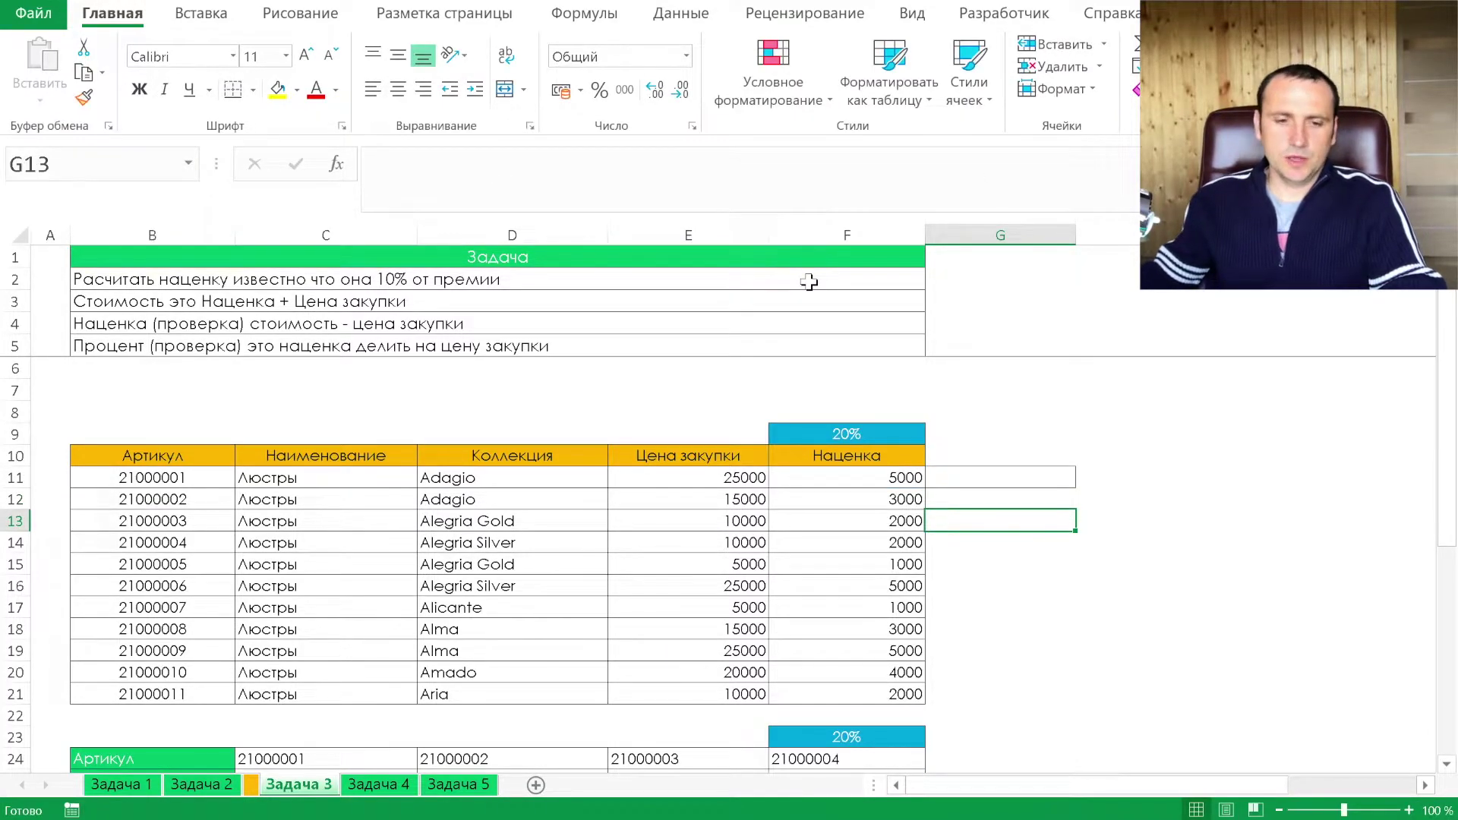
pyautogui.hotkey('ctrl', 'z')
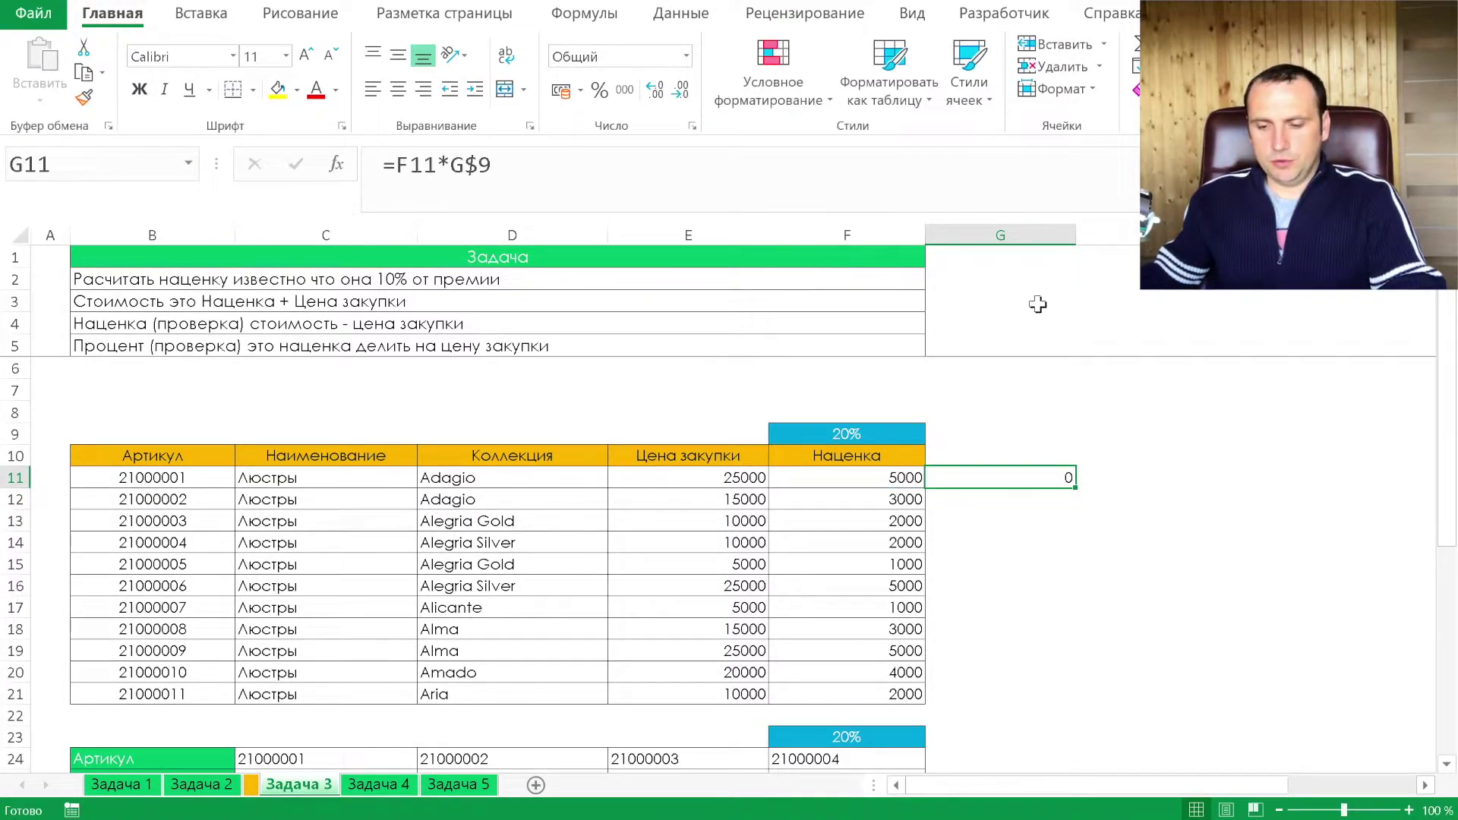
pyautogui.press('Left')
pyautogui.scroll(-1, 1134, 364)
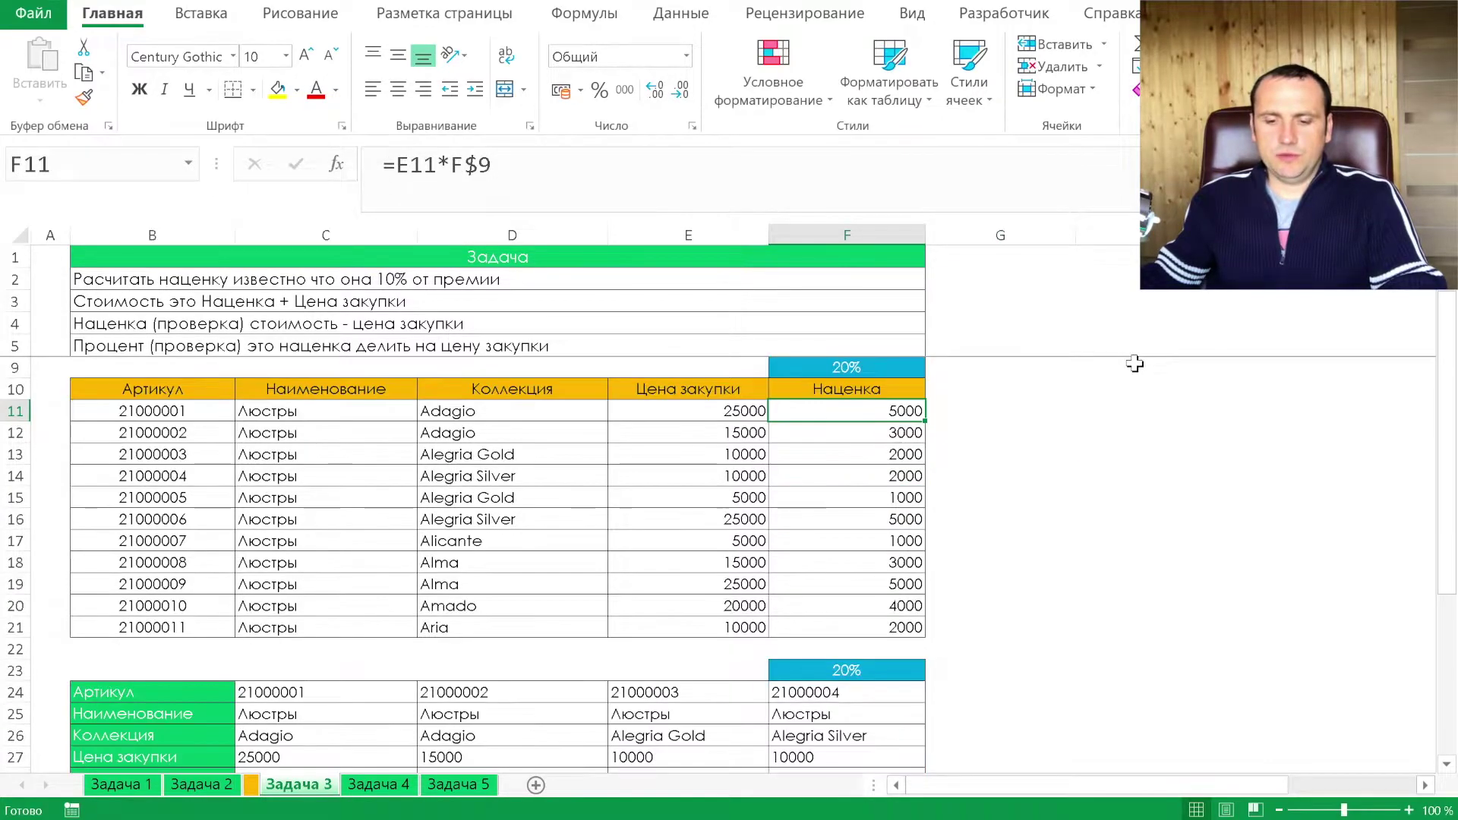
# - In C28, multiply the C27 price by the 20% rate in F23 and fill across to F28
pyautogui.scroll(-1, 1134, 363)
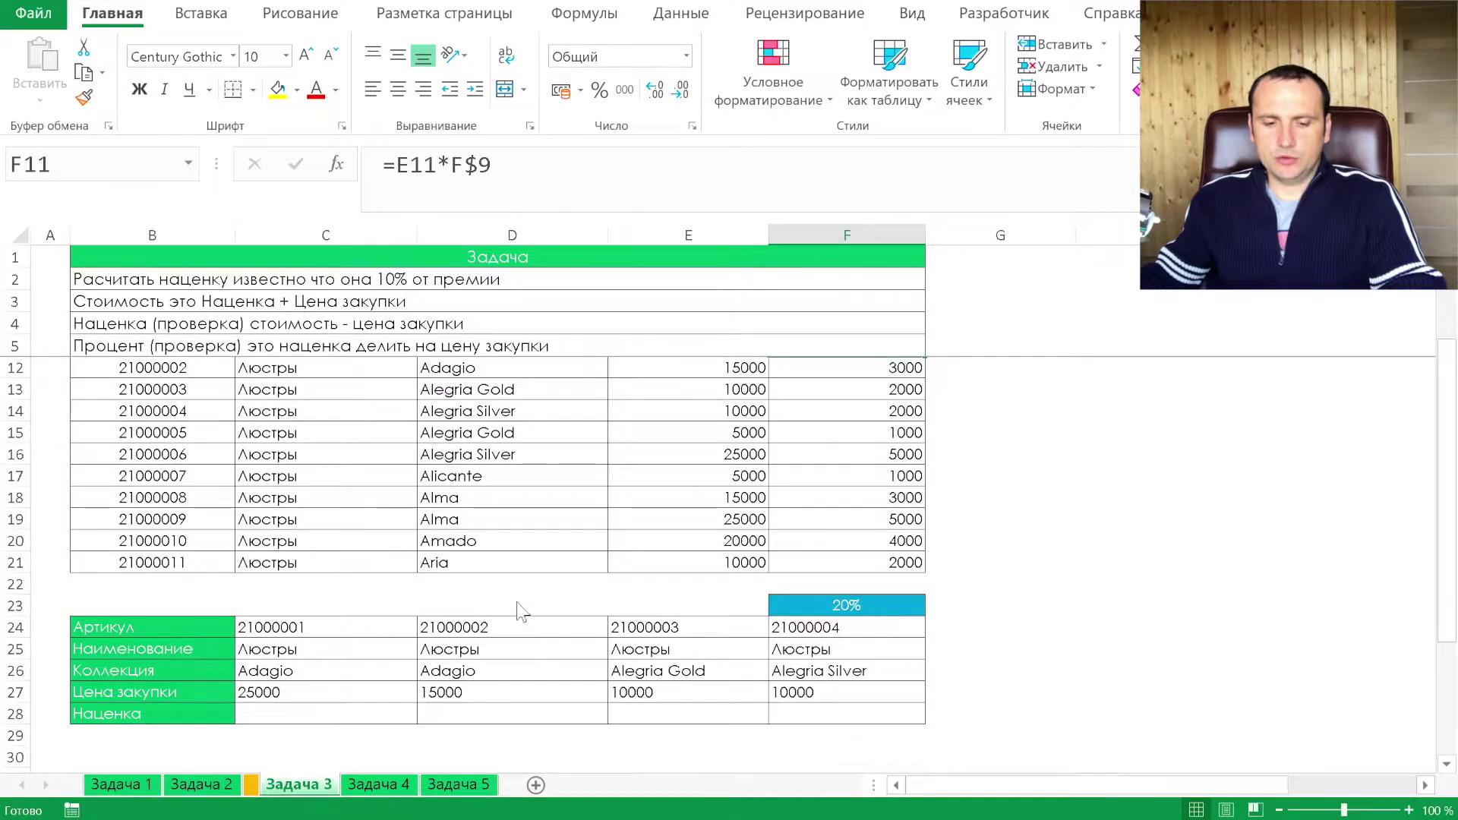
pyautogui.click(346, 713)
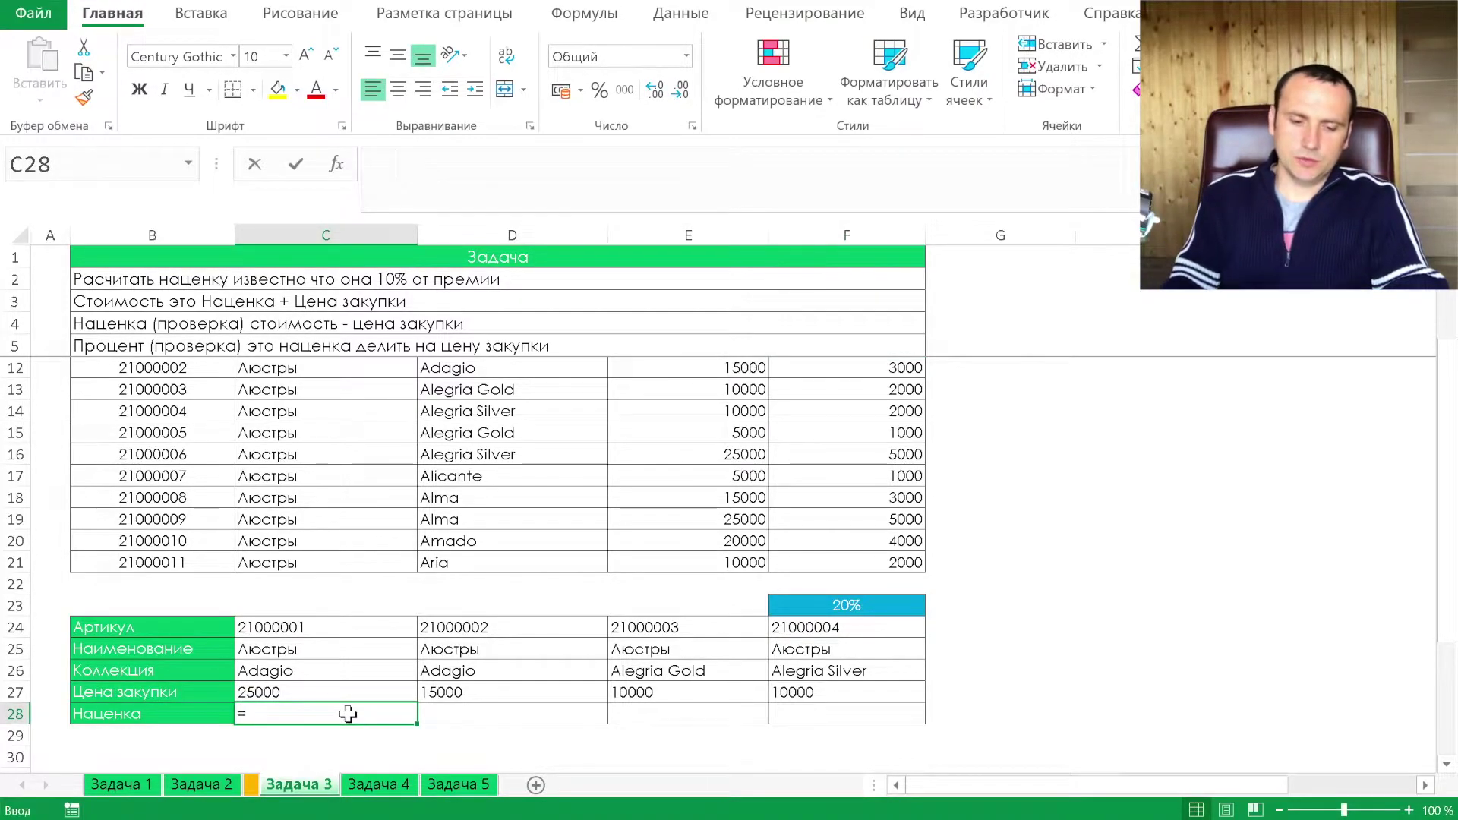
pyautogui.write('=')
pyautogui.click(348, 691)
pyautogui.write('*')
pyautogui.click(820, 604)
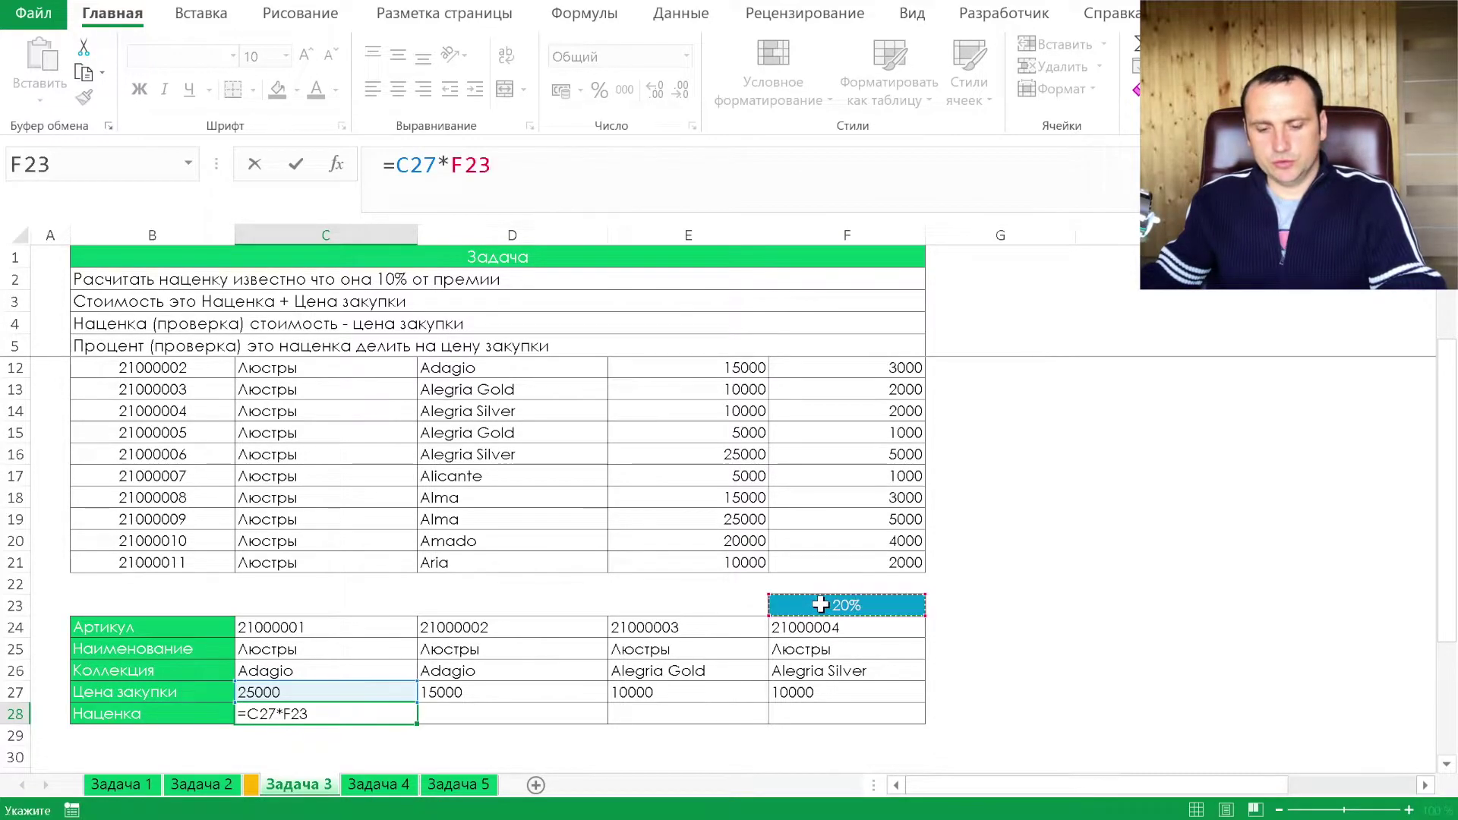
pyautogui.press('F4')
pyautogui.press('F4')
pyautogui.press('F4')
pyautogui.press('Return')
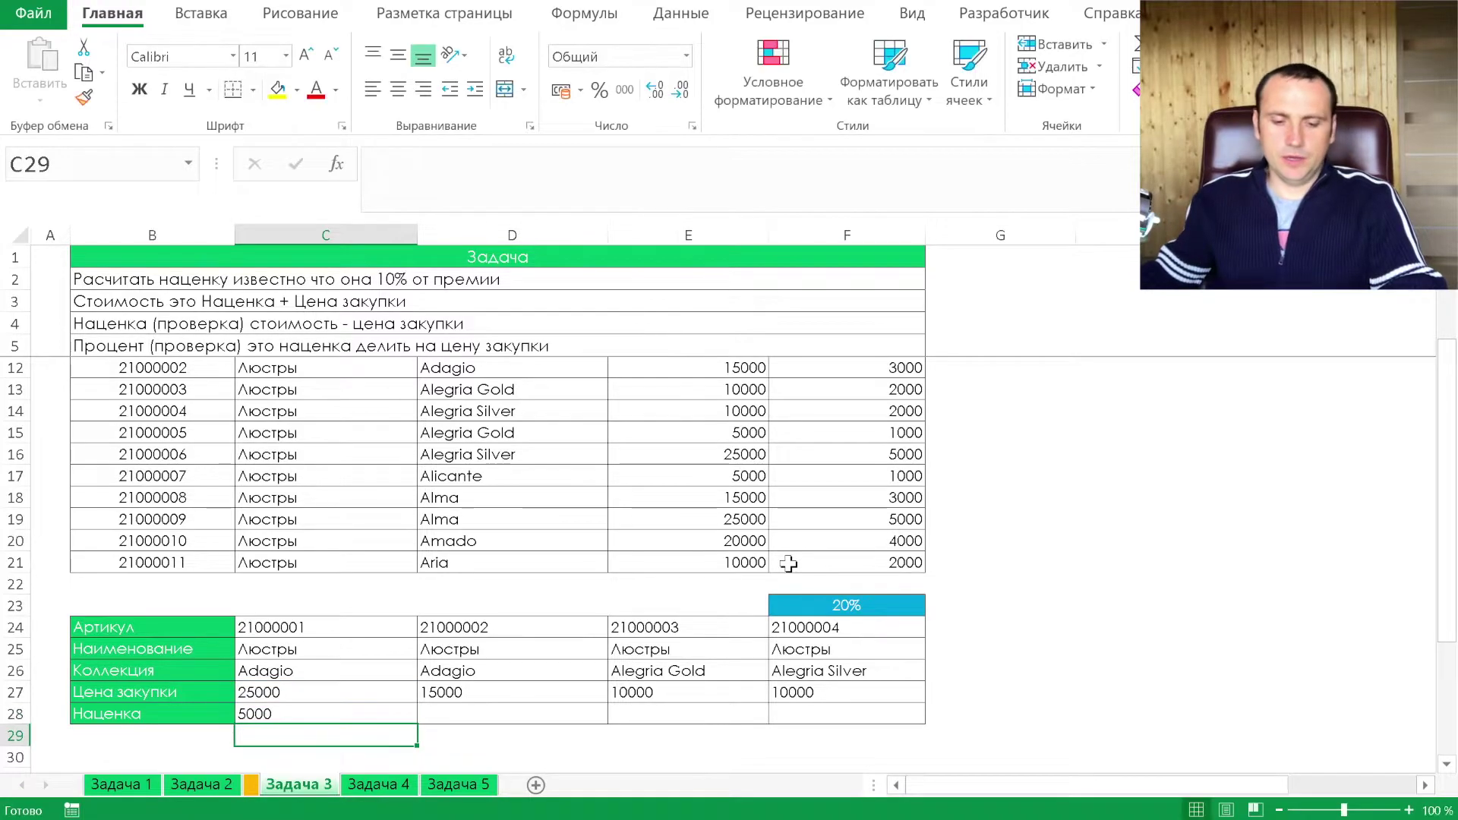
pyautogui.click(401, 710)
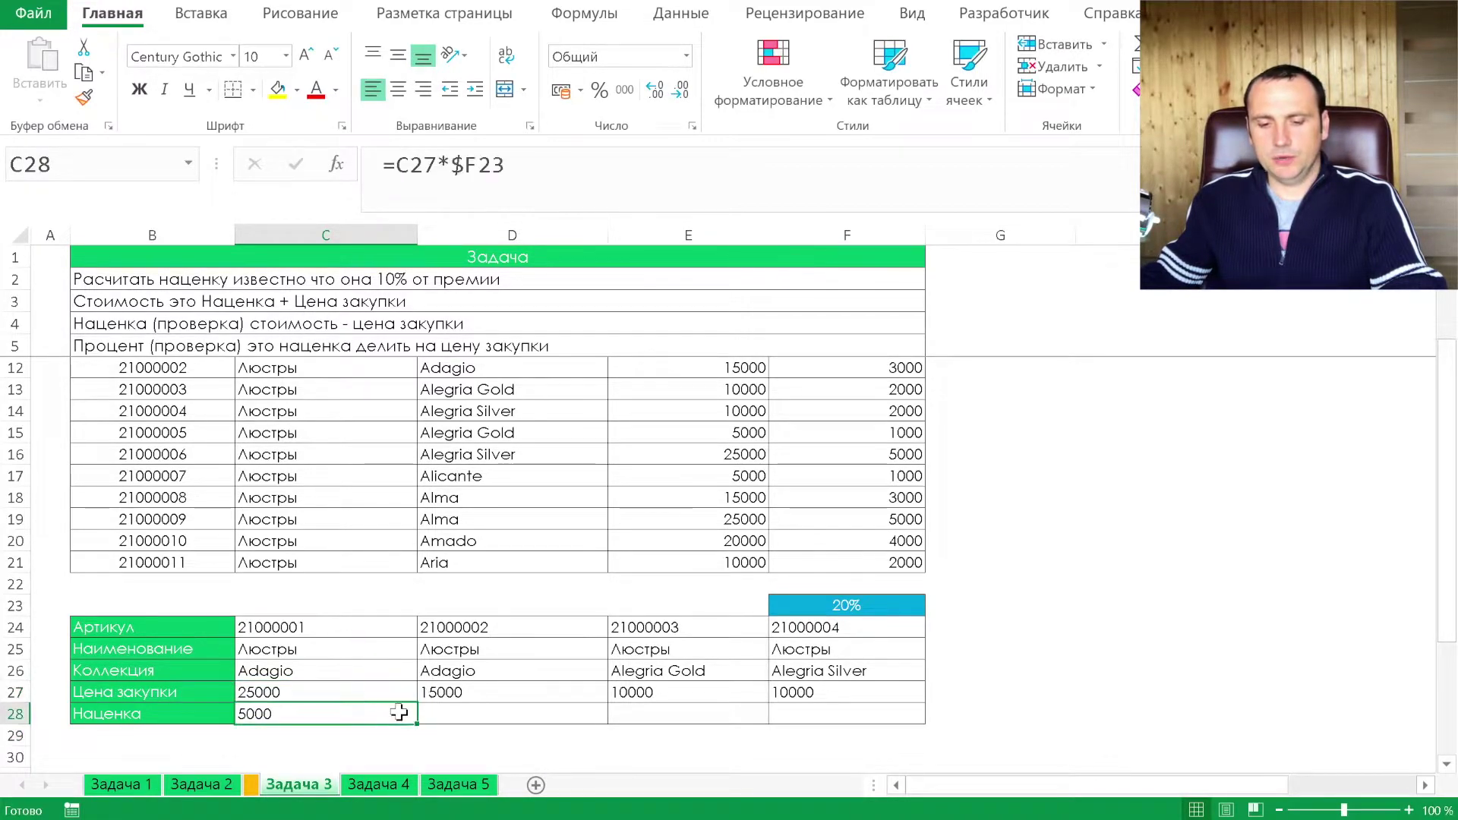
pyautogui.moveTo(417, 721); pyautogui.dragTo(843, 717)
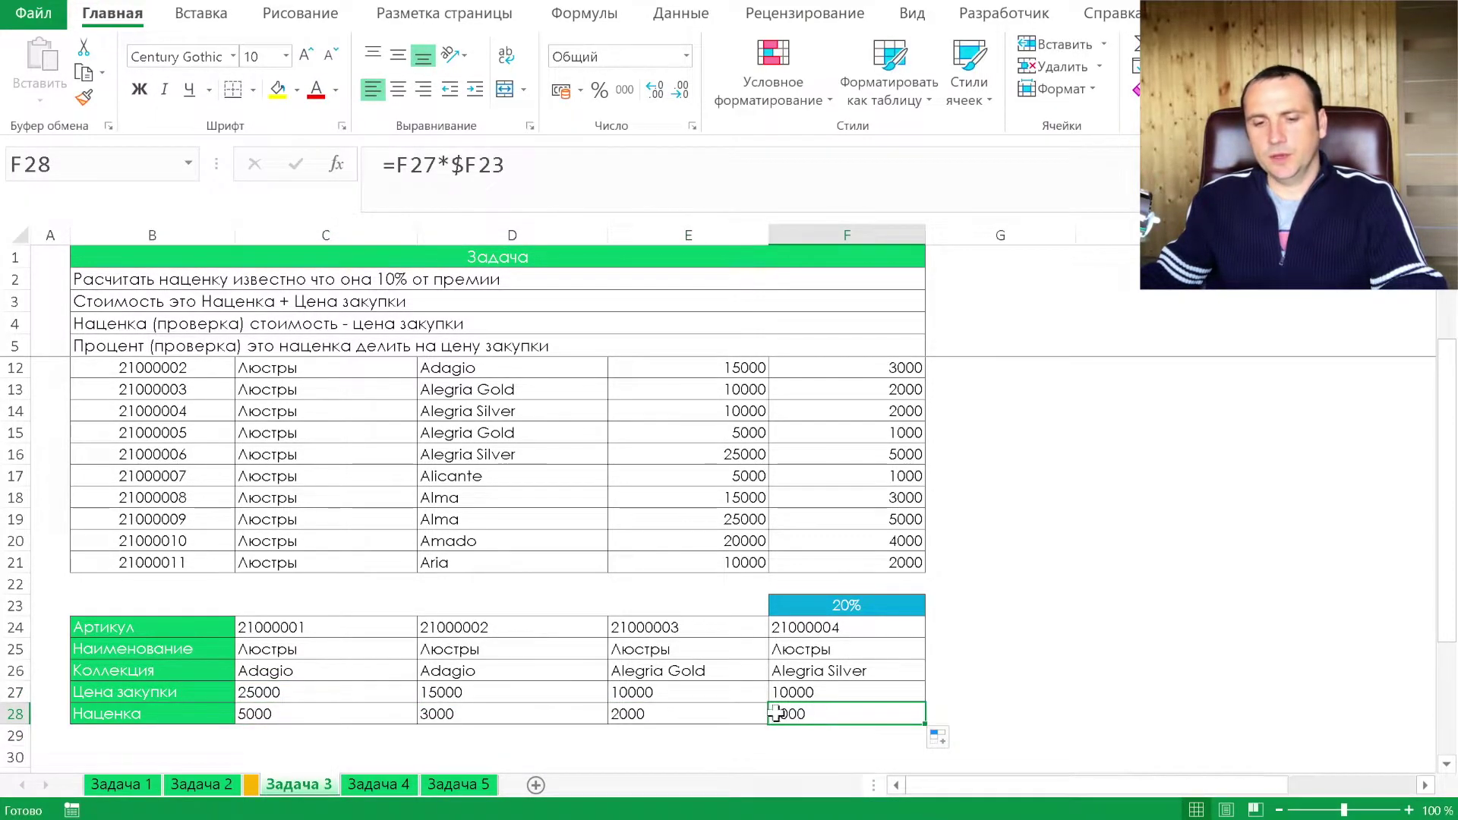
pyautogui.click(693, 709)
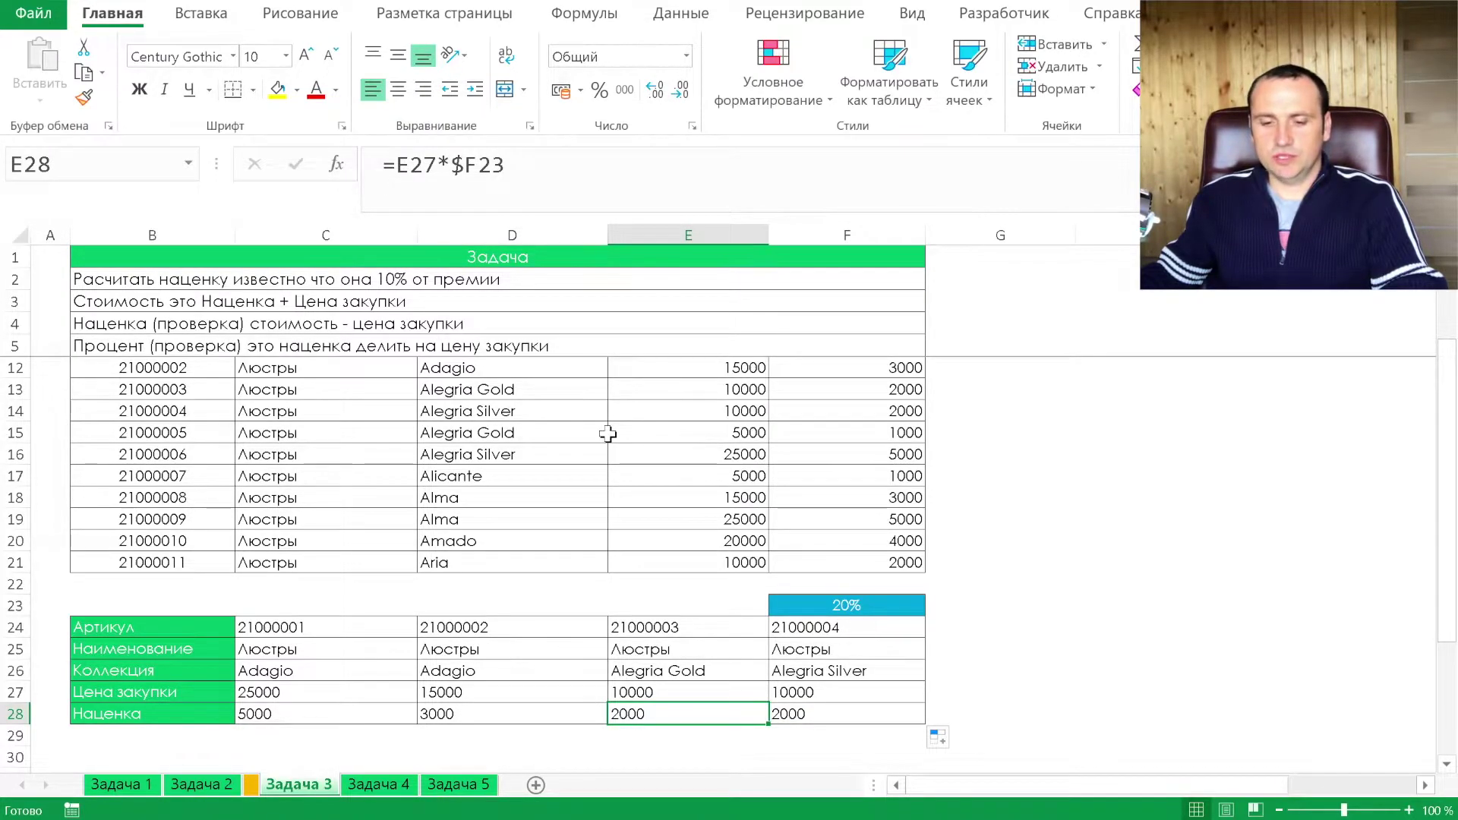
# - Fix C28 to =C27*$F$23 and refill to F28, giving 5000, 3000, 2000, 2000
pyautogui.scroll(-2, 611, 439)
pyautogui.scroll(-1, 608, 434)
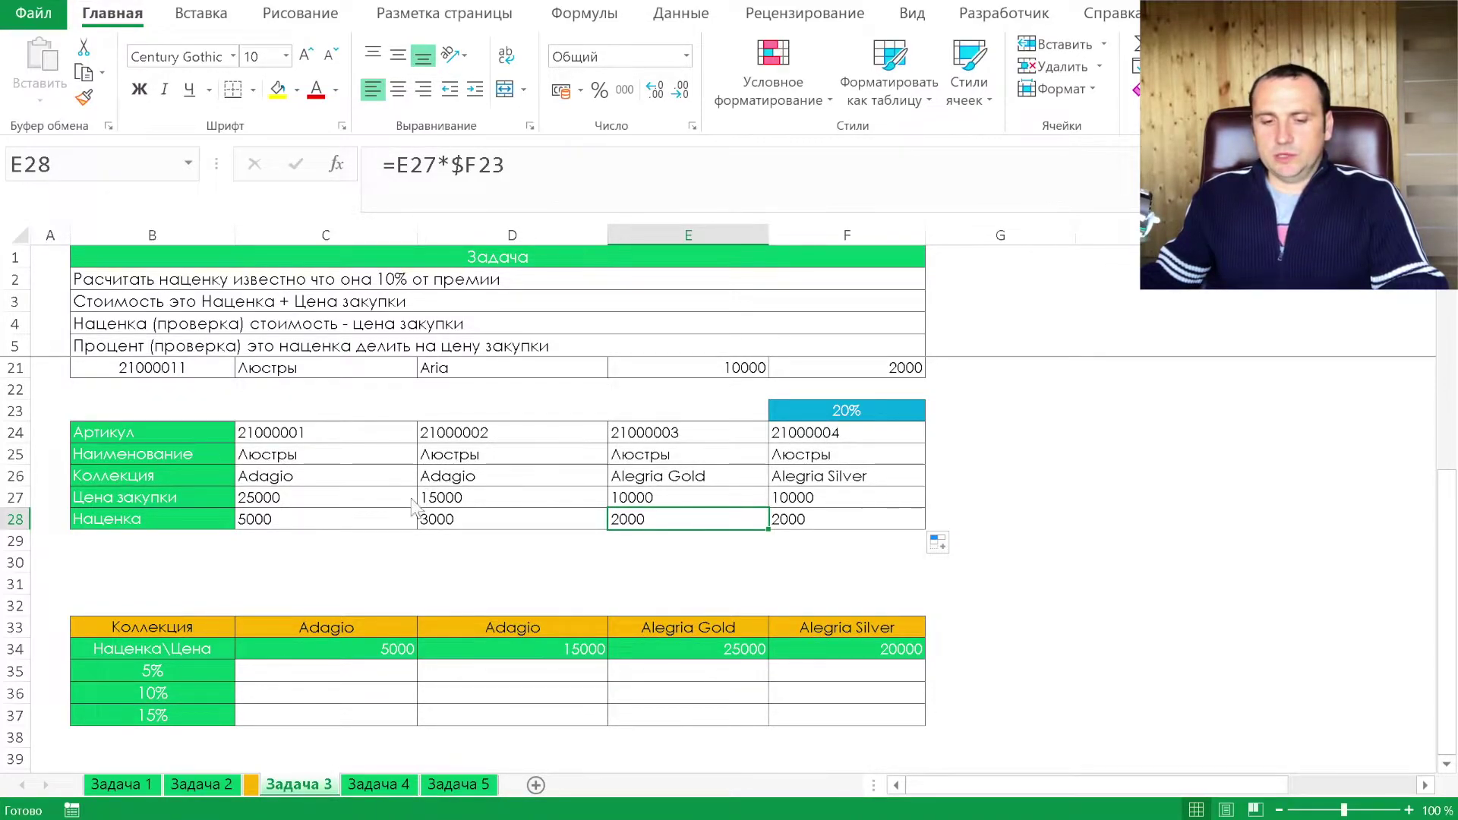
pyautogui.click(362, 502)
pyautogui.click(362, 518)
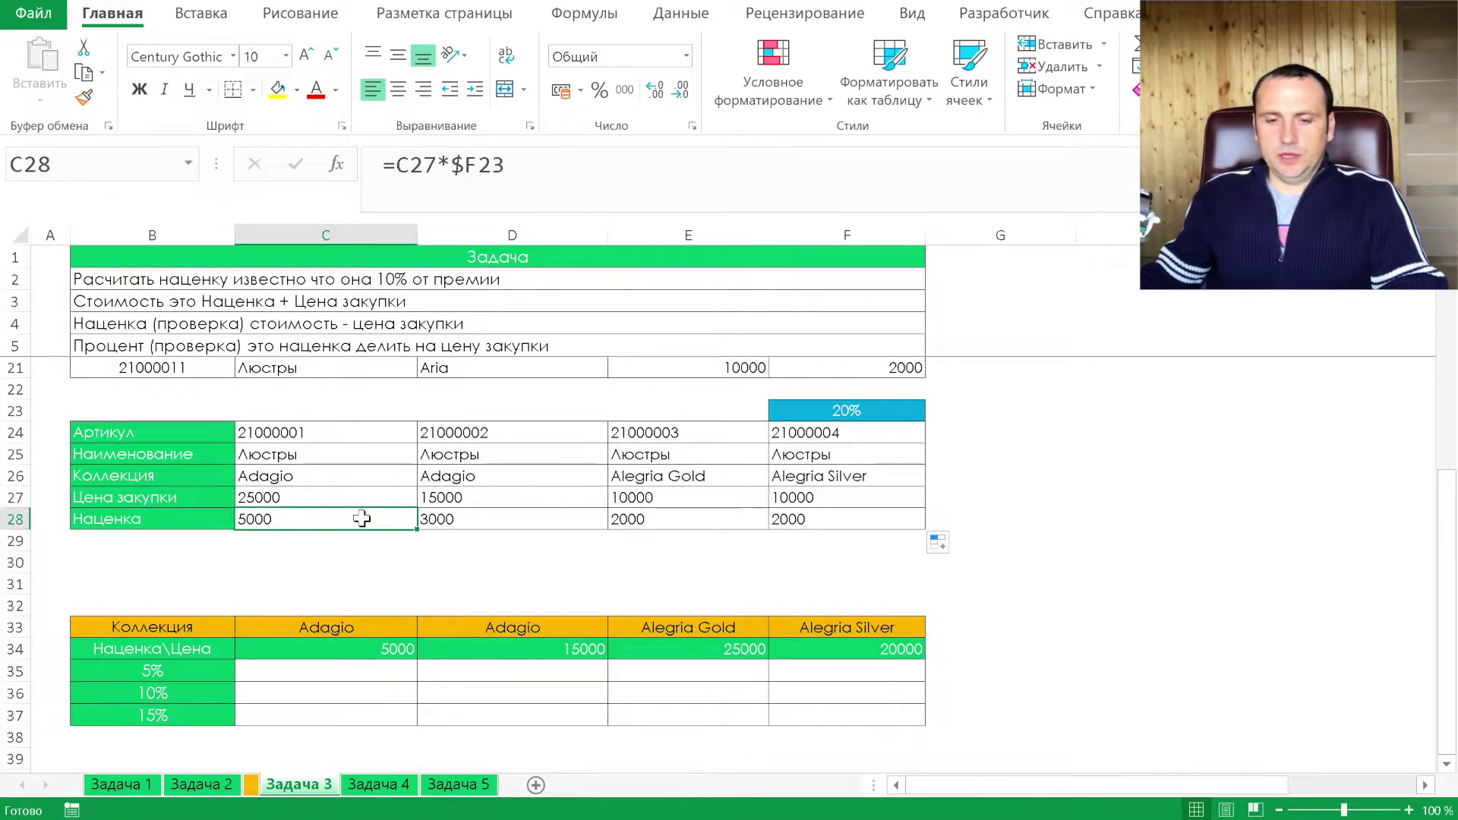
pyautogui.click(492, 166)
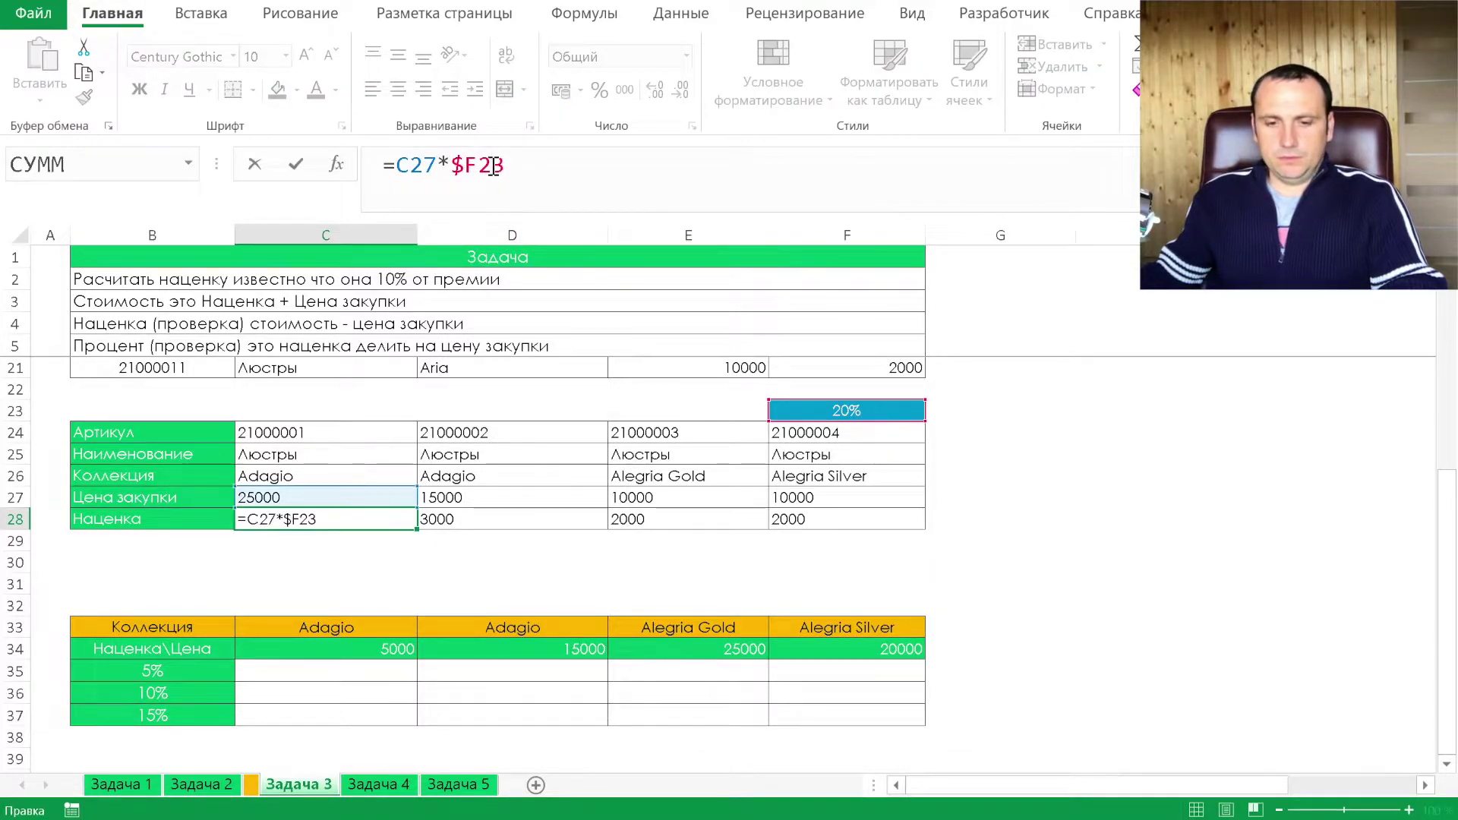
pyautogui.press('F4')
pyautogui.press('F4')
pyautogui.press('F4')
pyautogui.press('F4')
pyautogui.press('Tab')
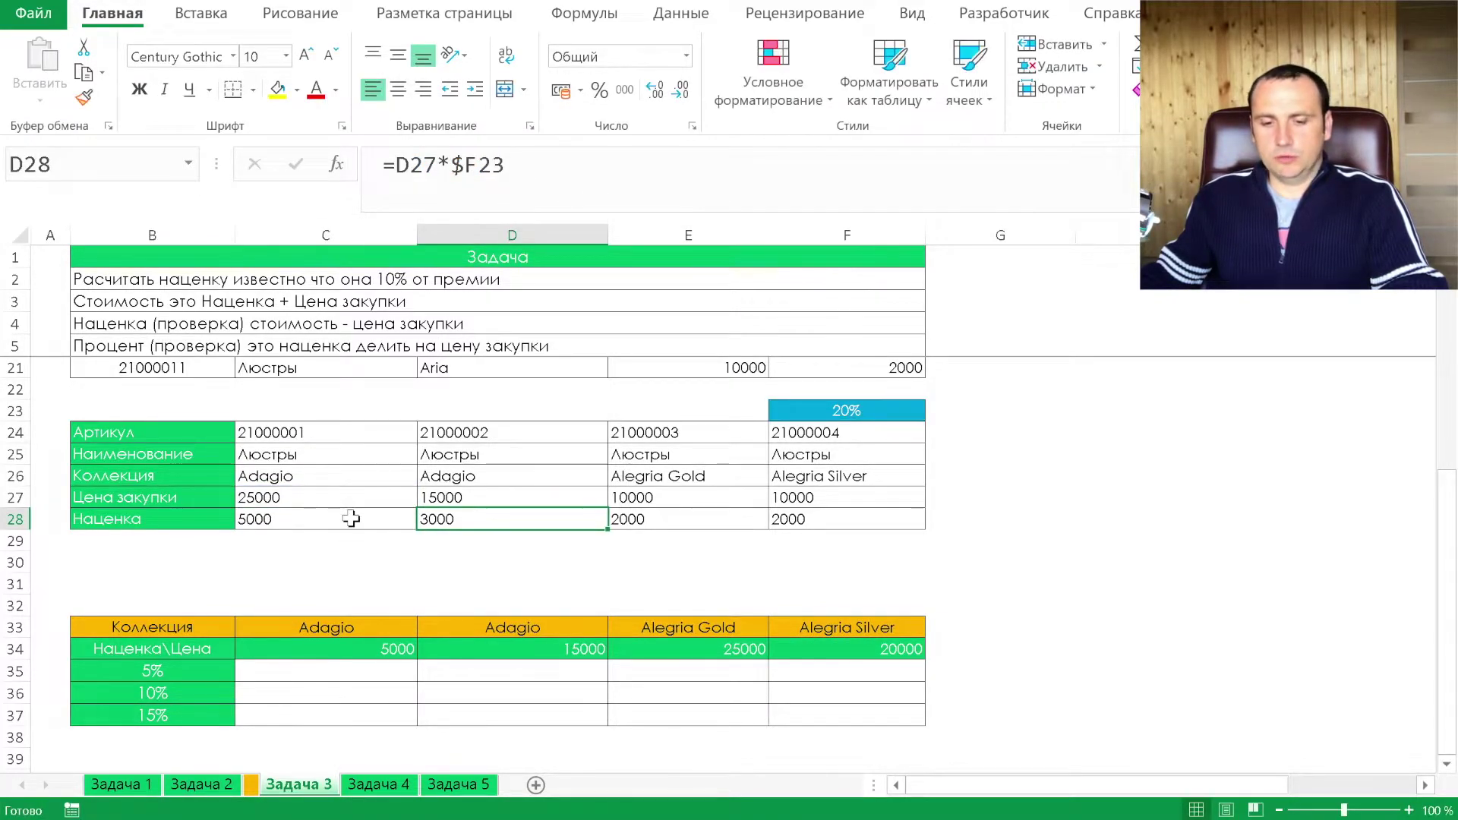
pyautogui.click(351, 518)
pyautogui.moveTo(416, 529); pyautogui.dragTo(896, 523)
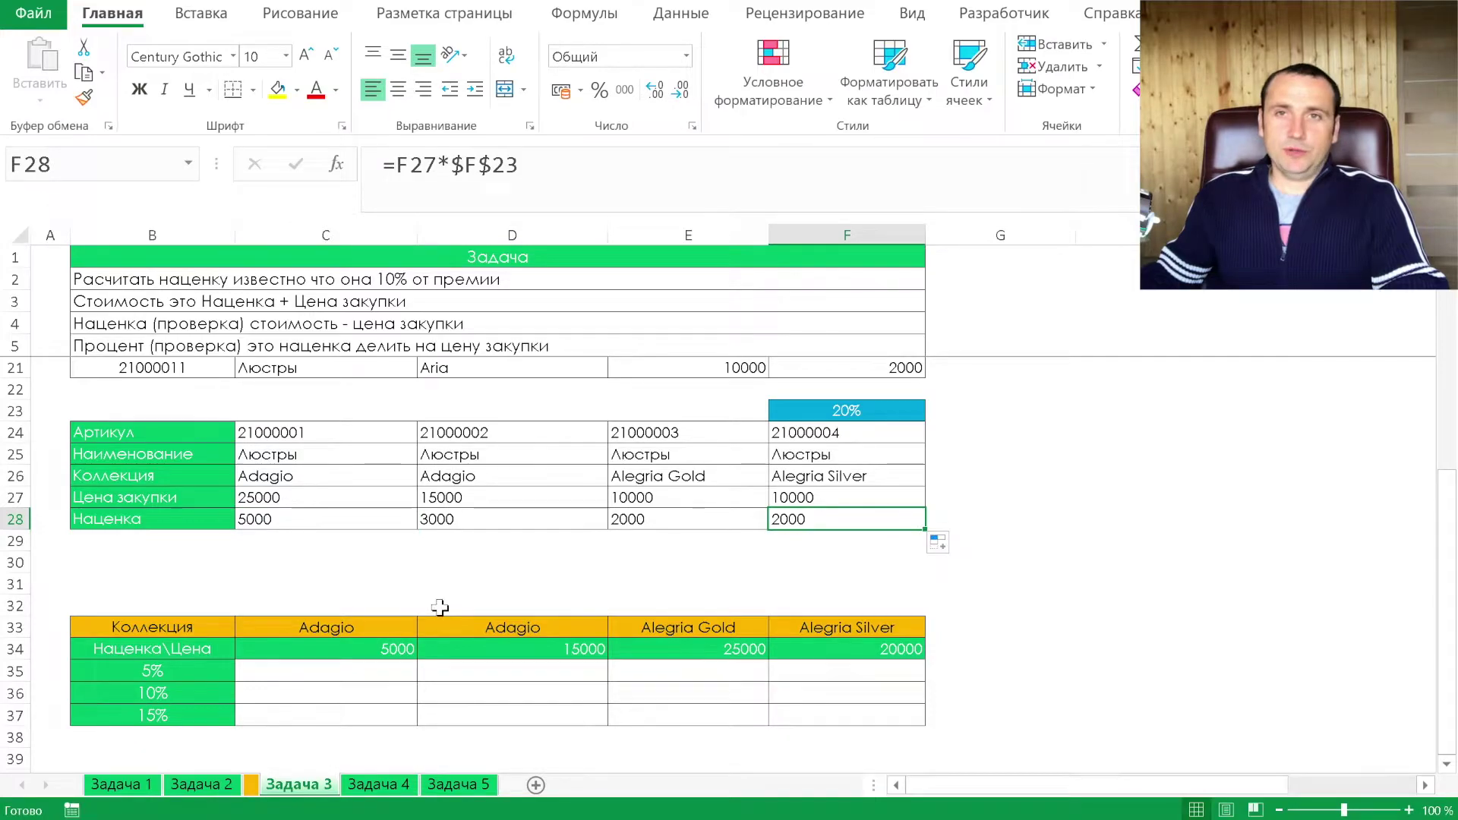
pyautogui.scroll(-2, 450, 604)
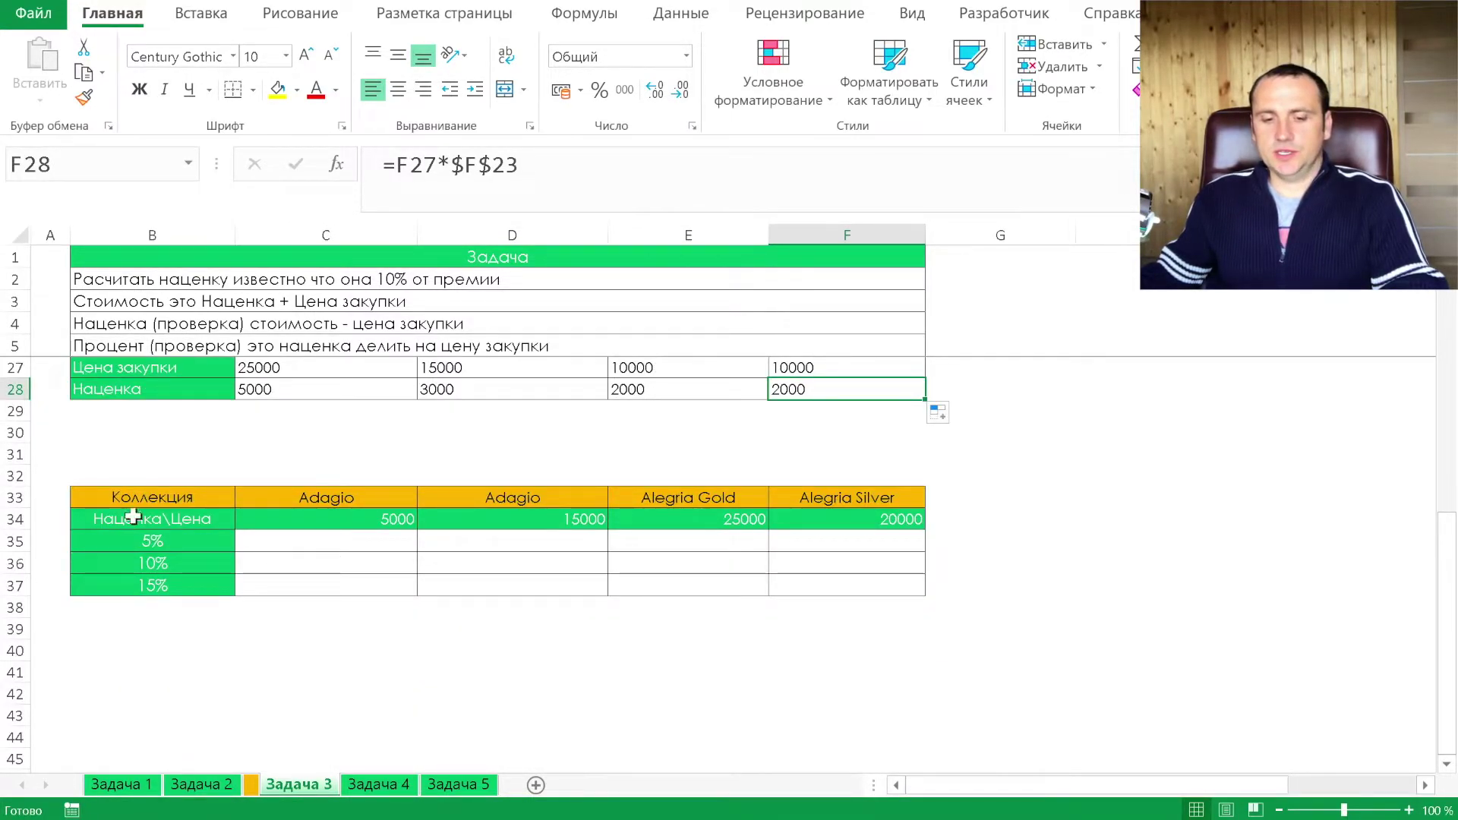
pyautogui.click(205, 540)
pyautogui.click(342, 517)
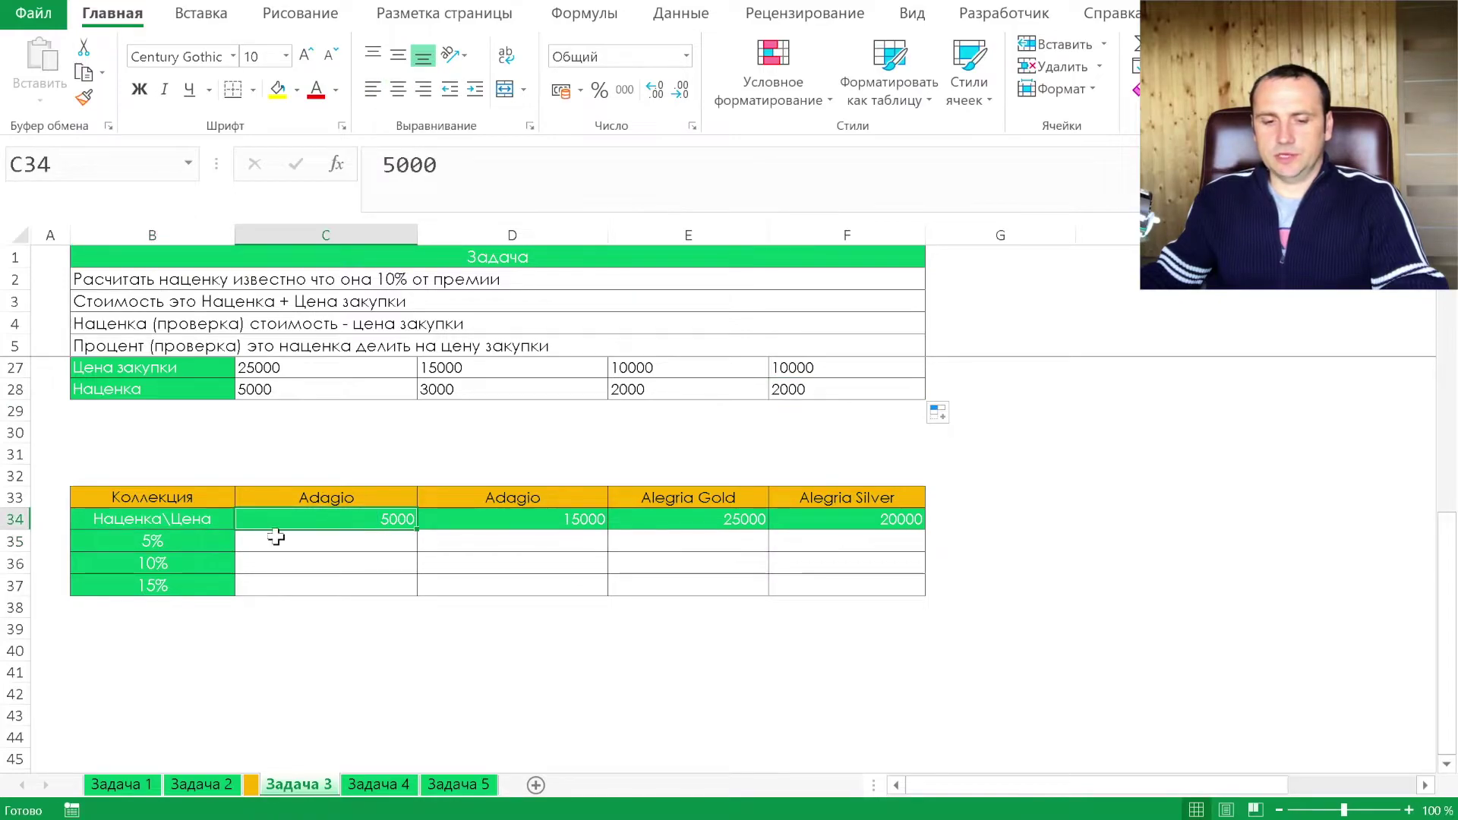
pyautogui.click(189, 541)
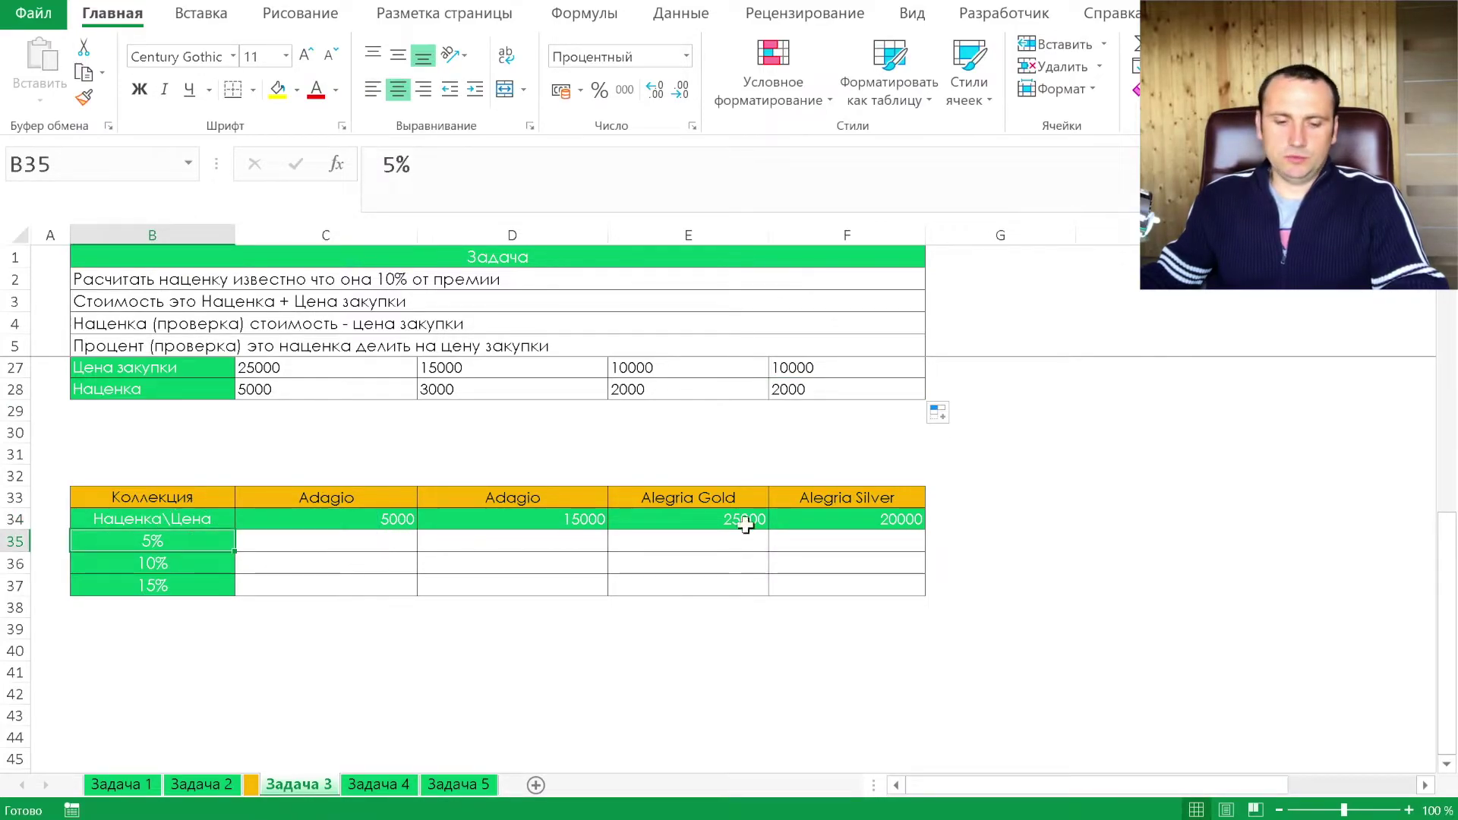
pyautogui.click(354, 539)
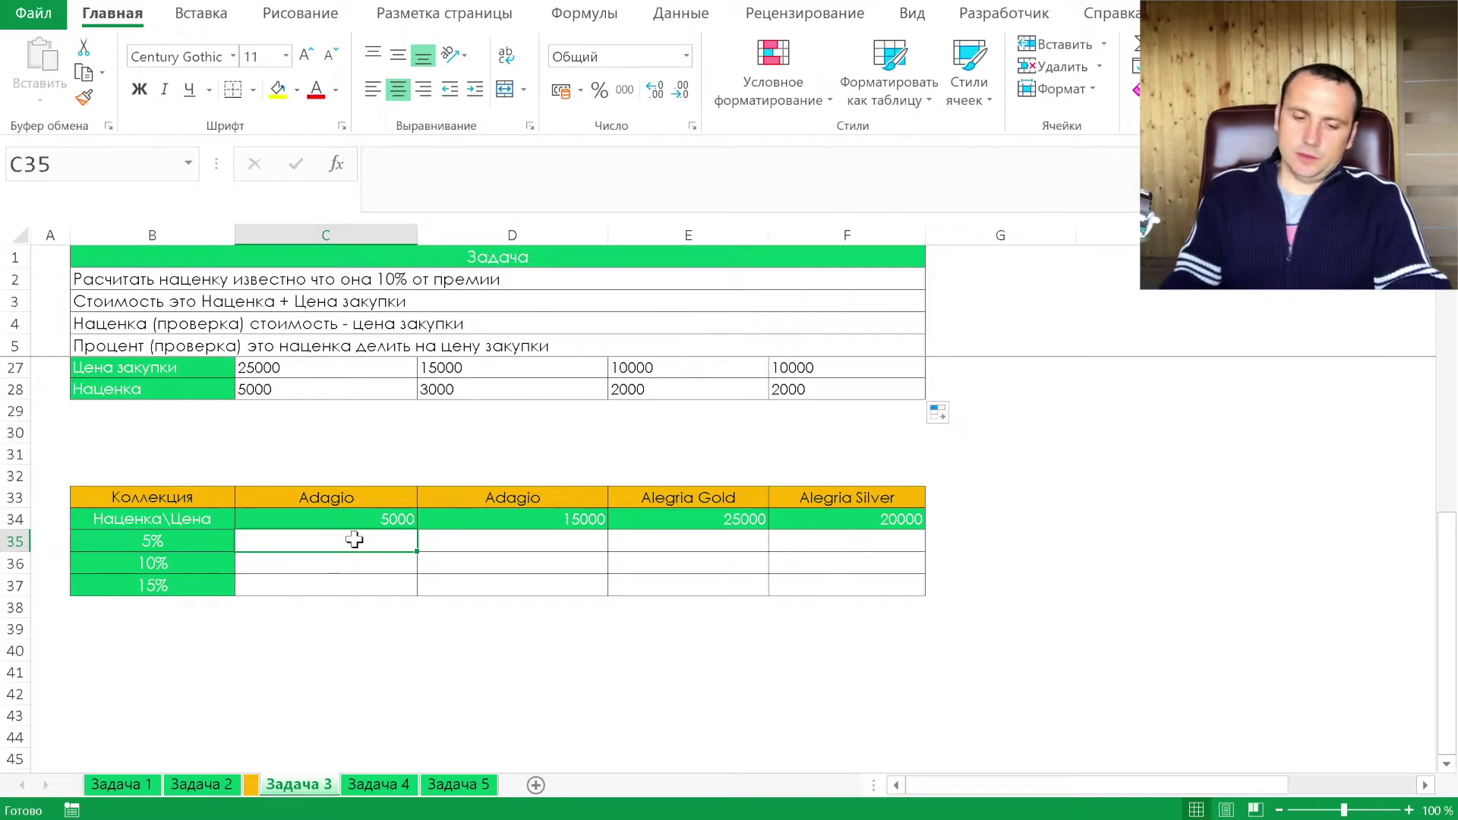
# - Enter =$B35*C$34 in C35 for the 5% markup on the 5000 price
pyautogui.write('=')
pyautogui.click(191, 542)
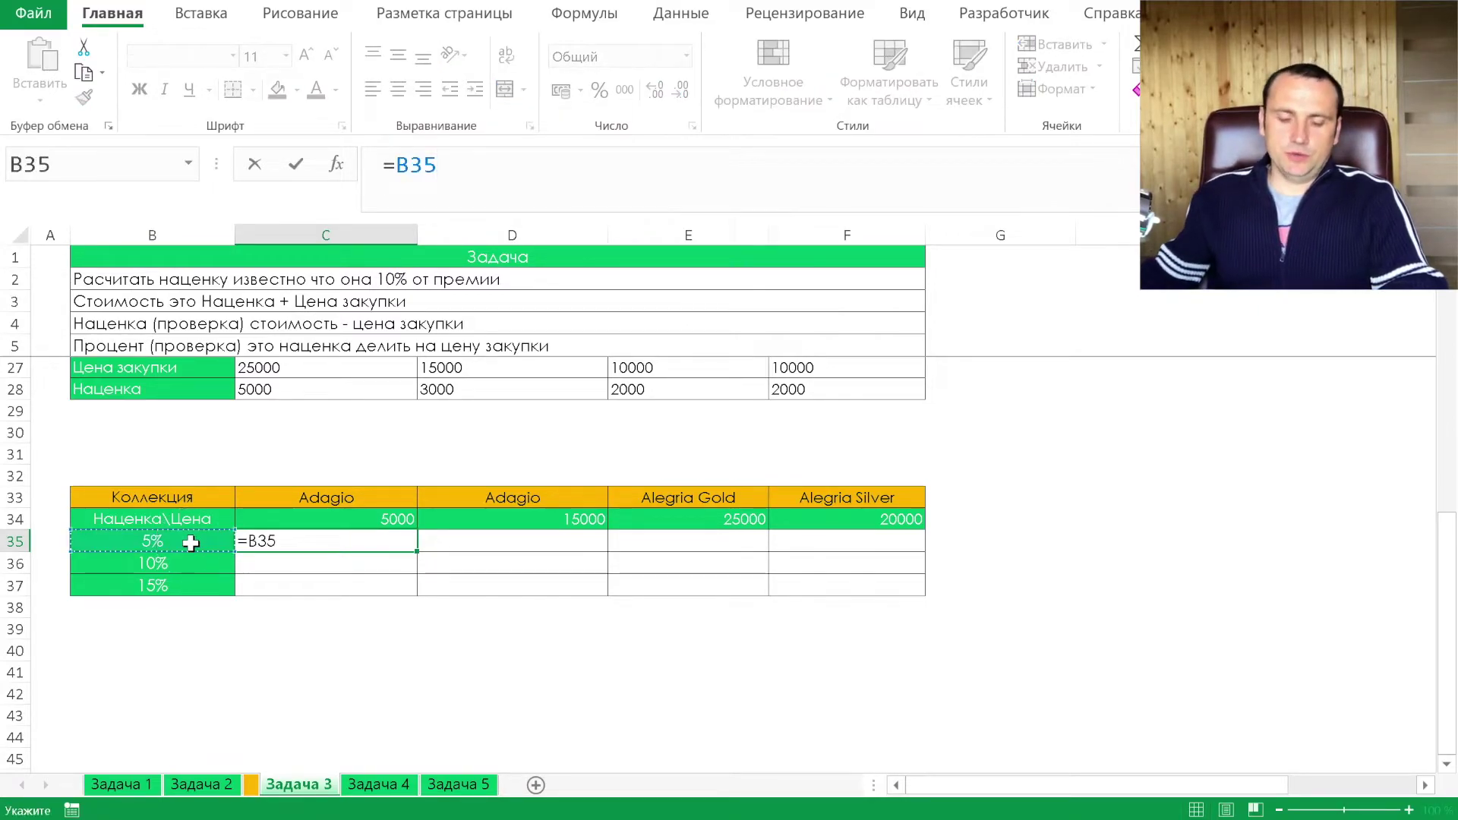
pyautogui.press('F4')
pyautogui.press('F4')
pyautogui.press('F4')
pyautogui.write('*')
pyautogui.click(286, 519)
pyautogui.press('F4')
pyautogui.press('F4')
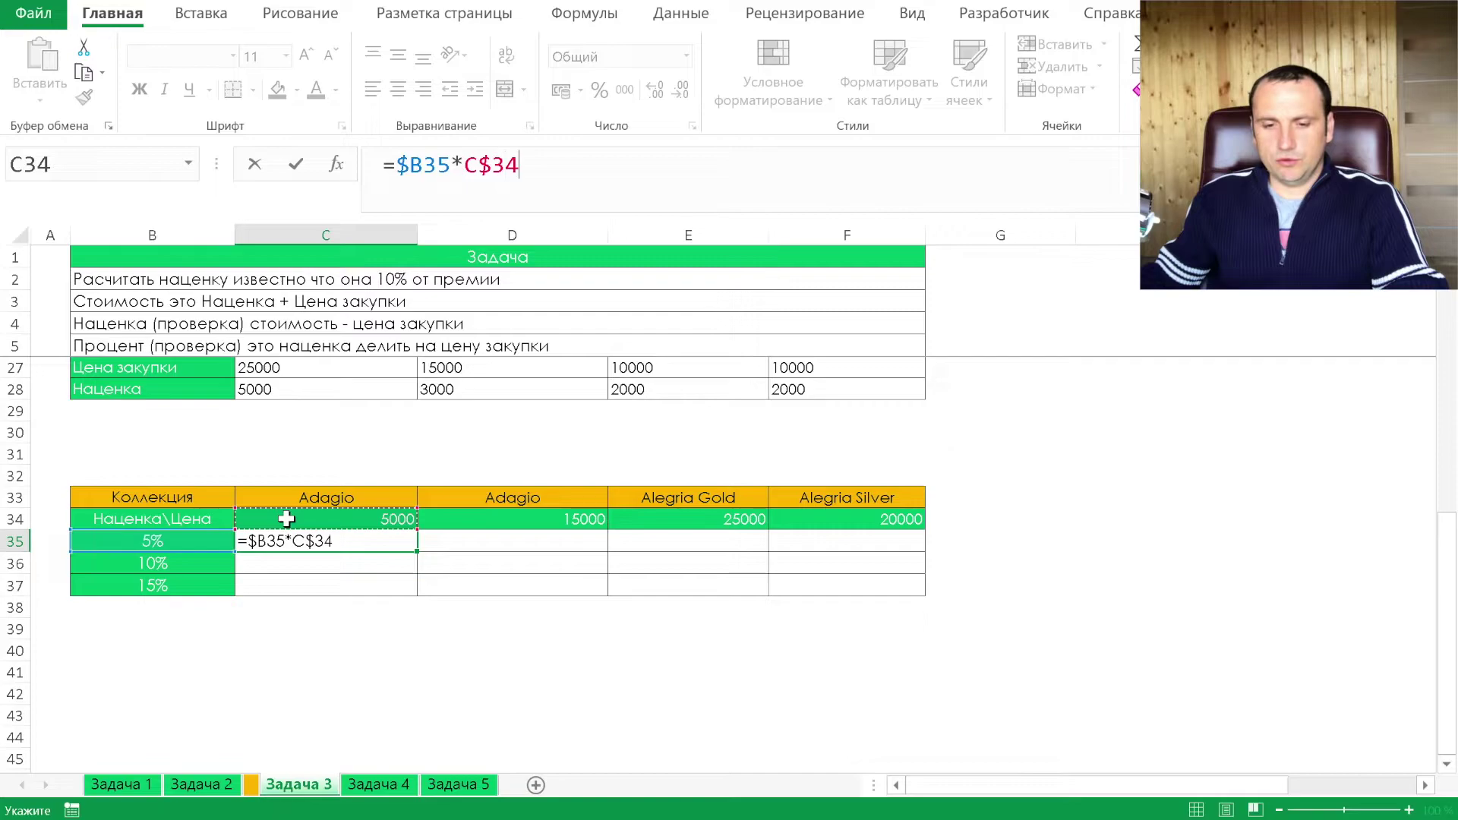
pyautogui.press('Return')
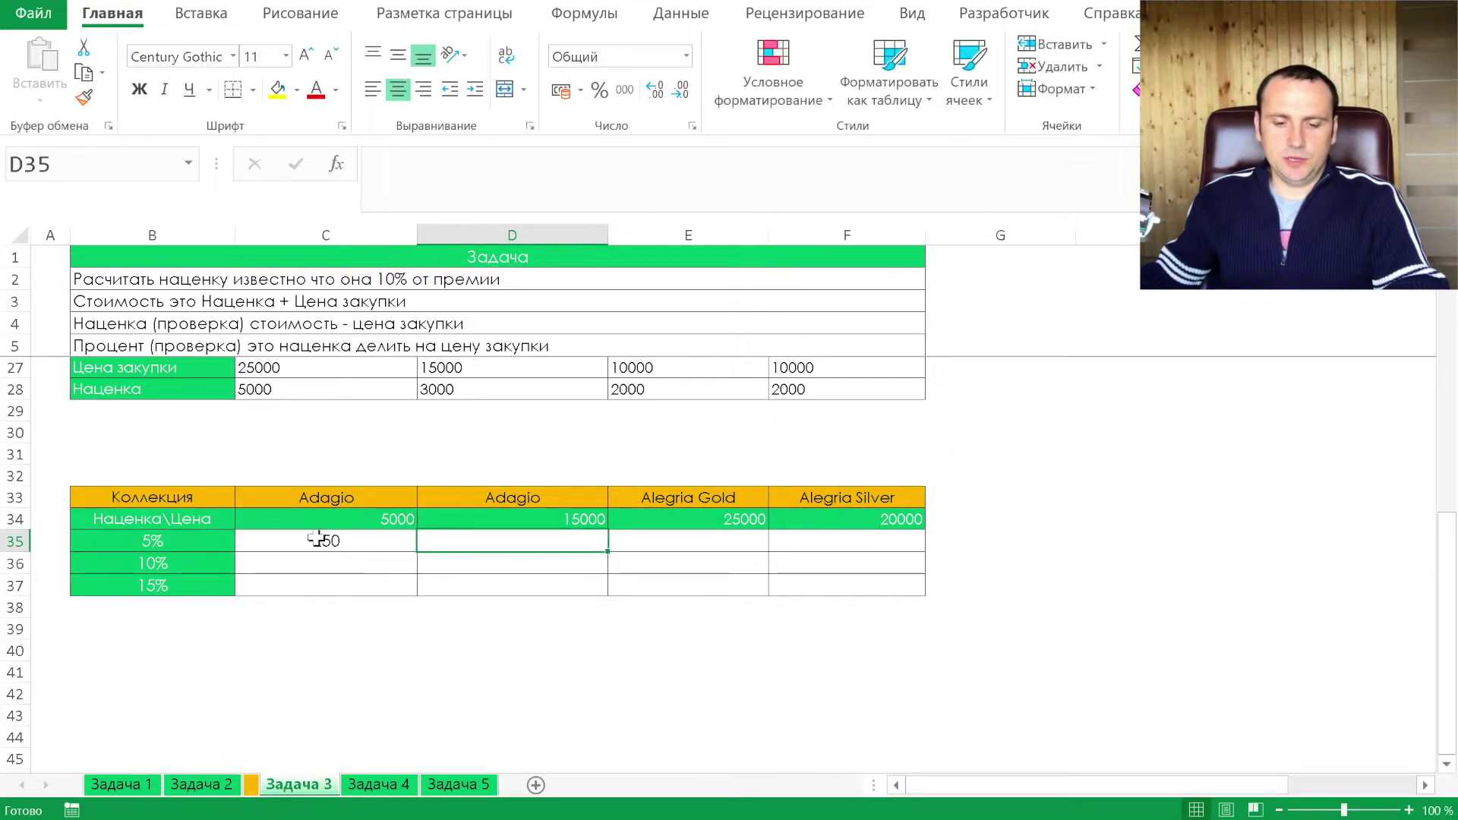
# - Fill the mixed-reference formula down to C37 and across the whole C35:F37 grid
pyautogui.click(325, 540)
pyautogui.moveTo(418, 568)
pyautogui.mouseDown()
pyautogui.moveTo(417, 596)
pyautogui.moveTo(851, 586)
pyautogui.mouseUp()
pyautogui.click(847, 585)
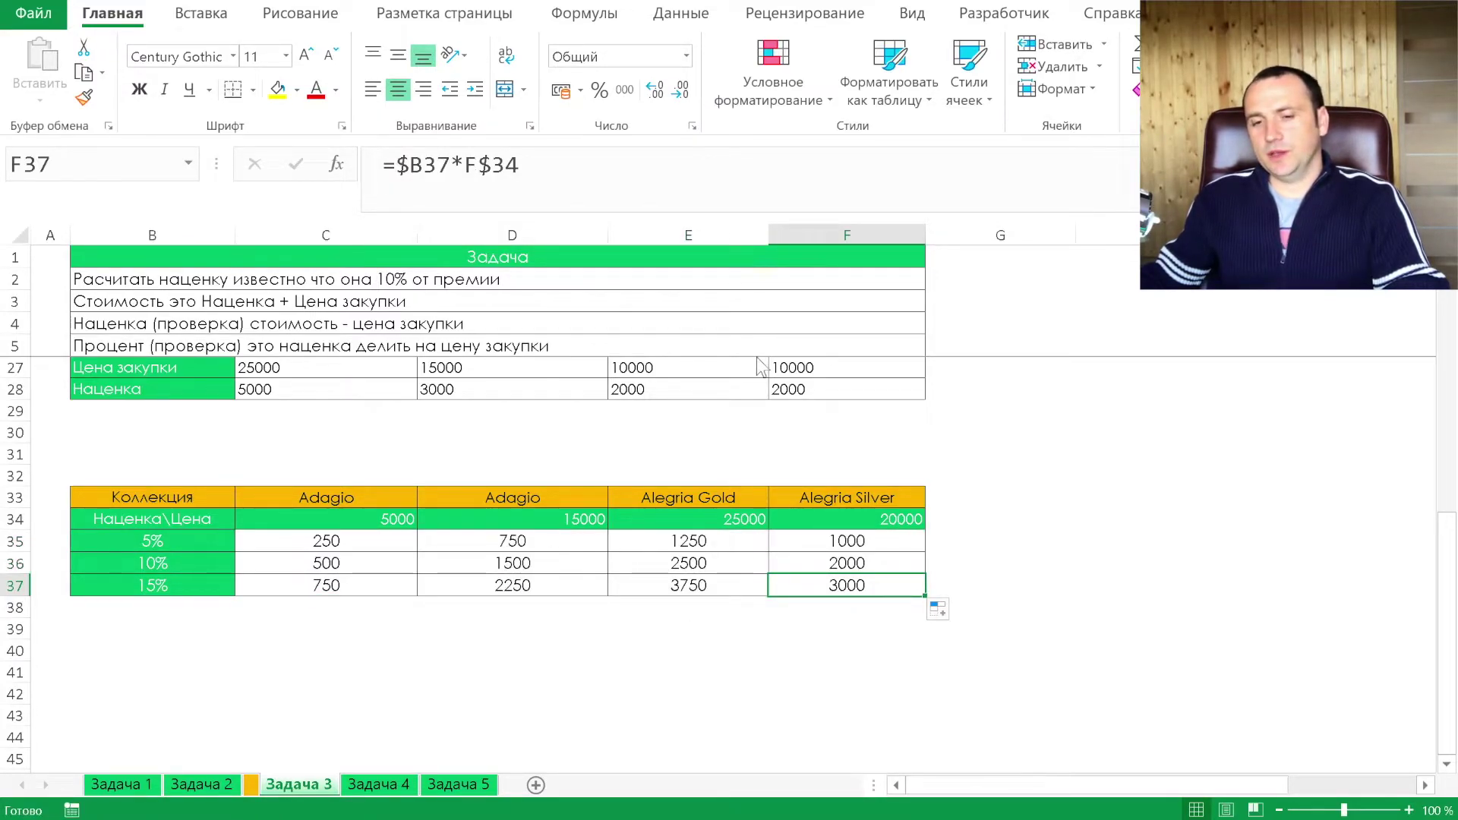
pyautogui.click(586, 19)
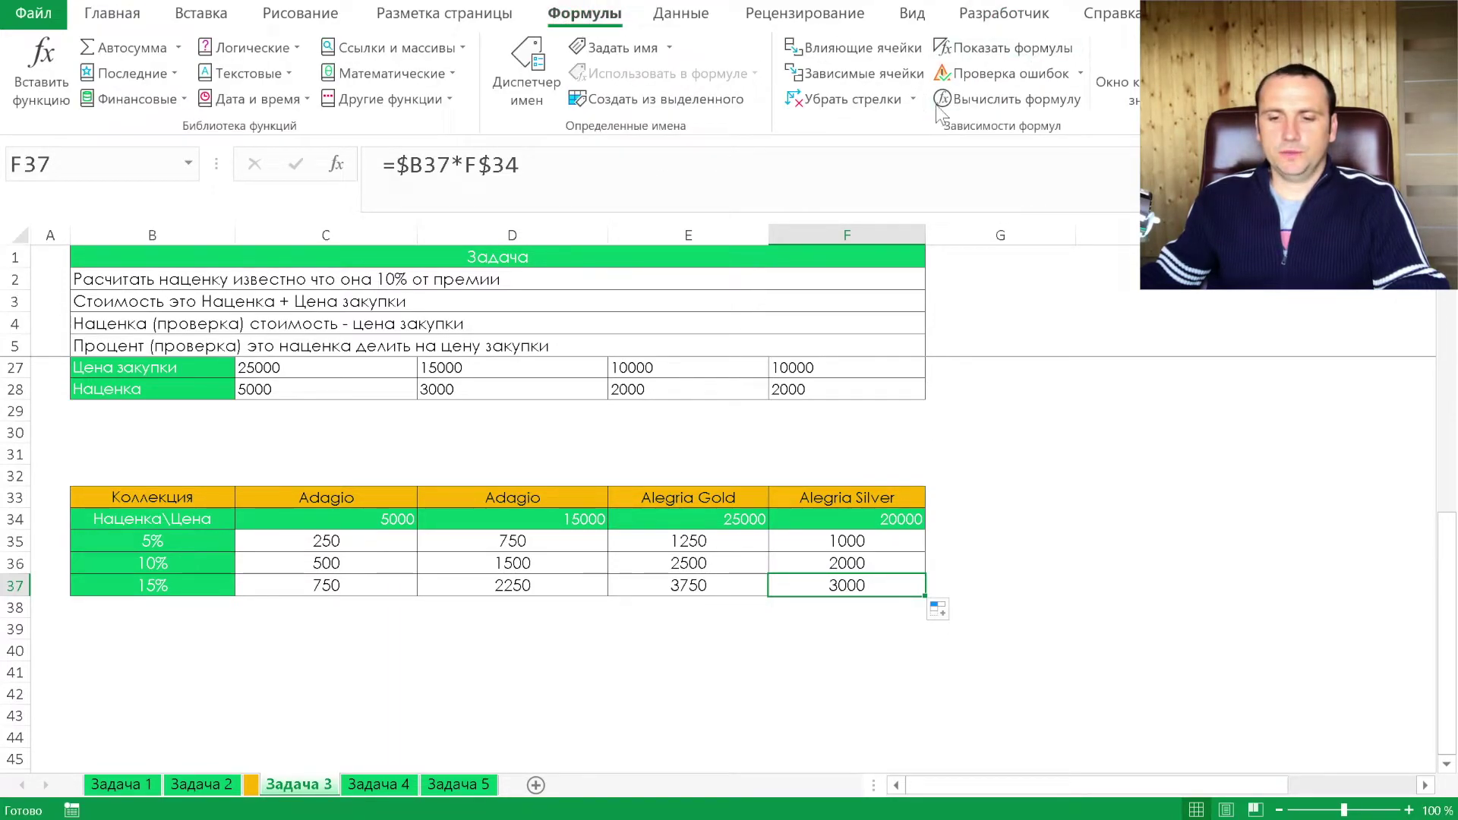
pyautogui.click(913, 99)
pyautogui.click(880, 50)
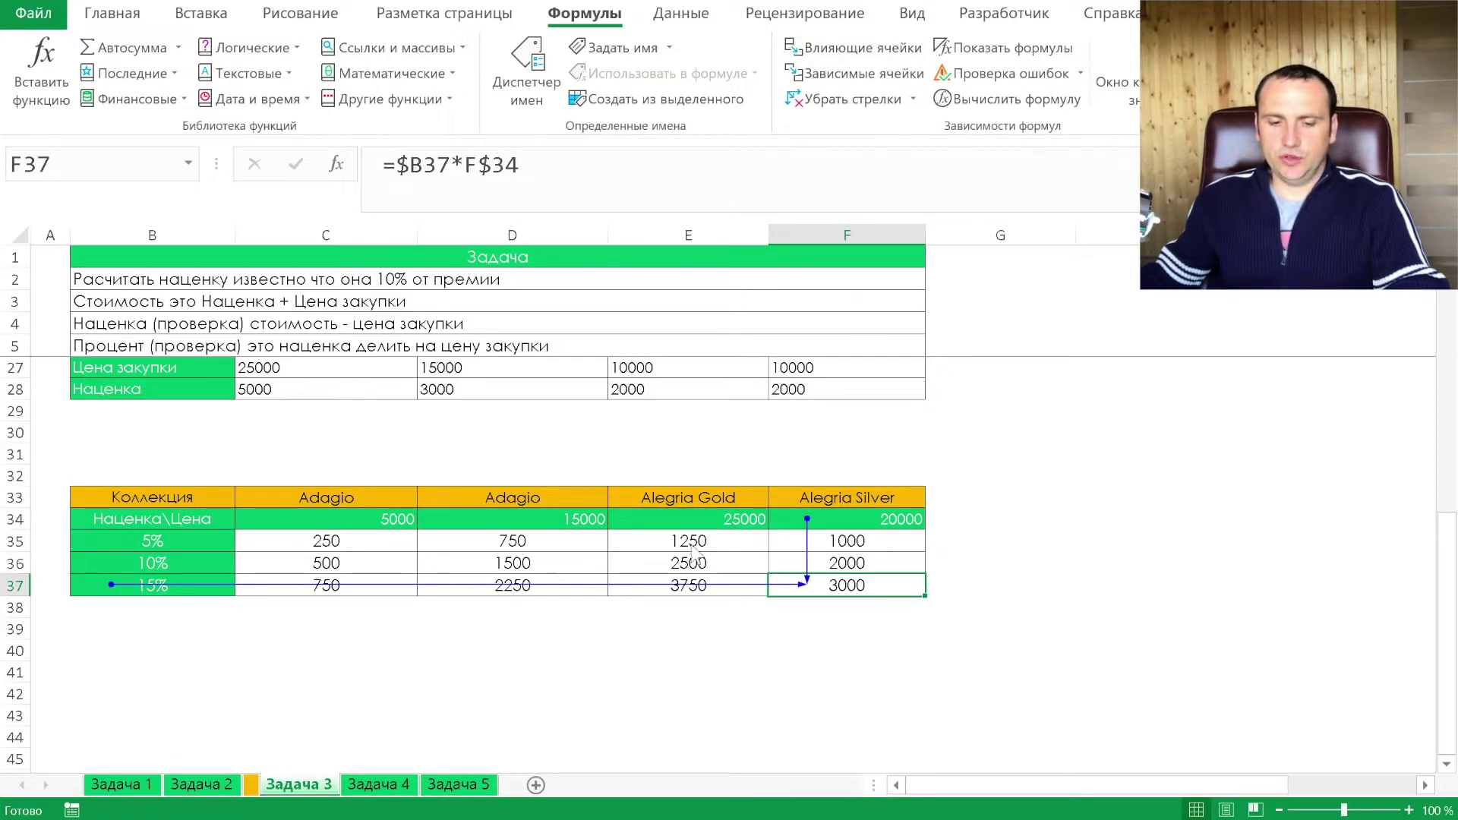
pyautogui.click(190, 544)
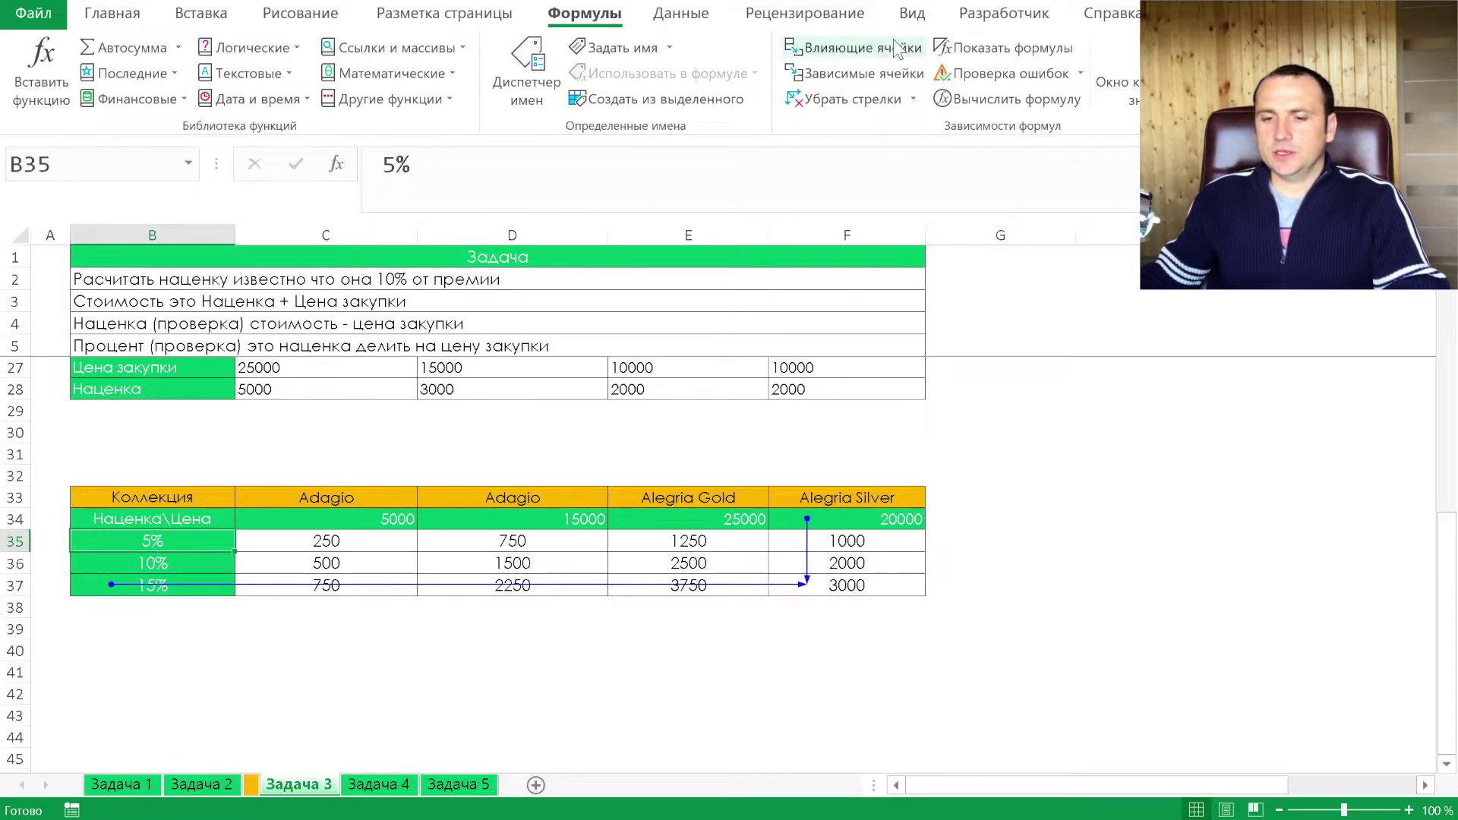
pyautogui.click(839, 84)
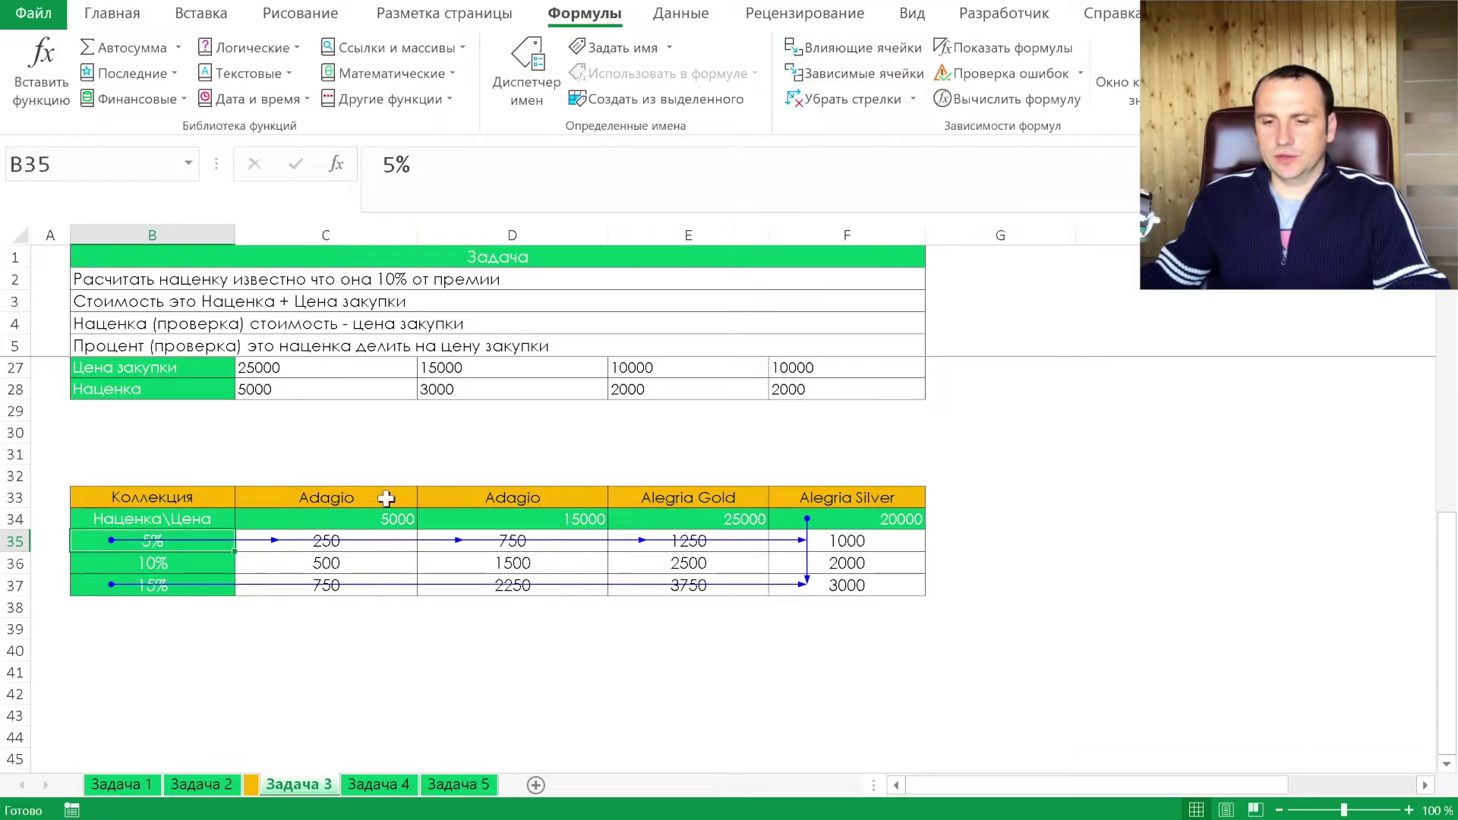
pyautogui.click(914, 99)
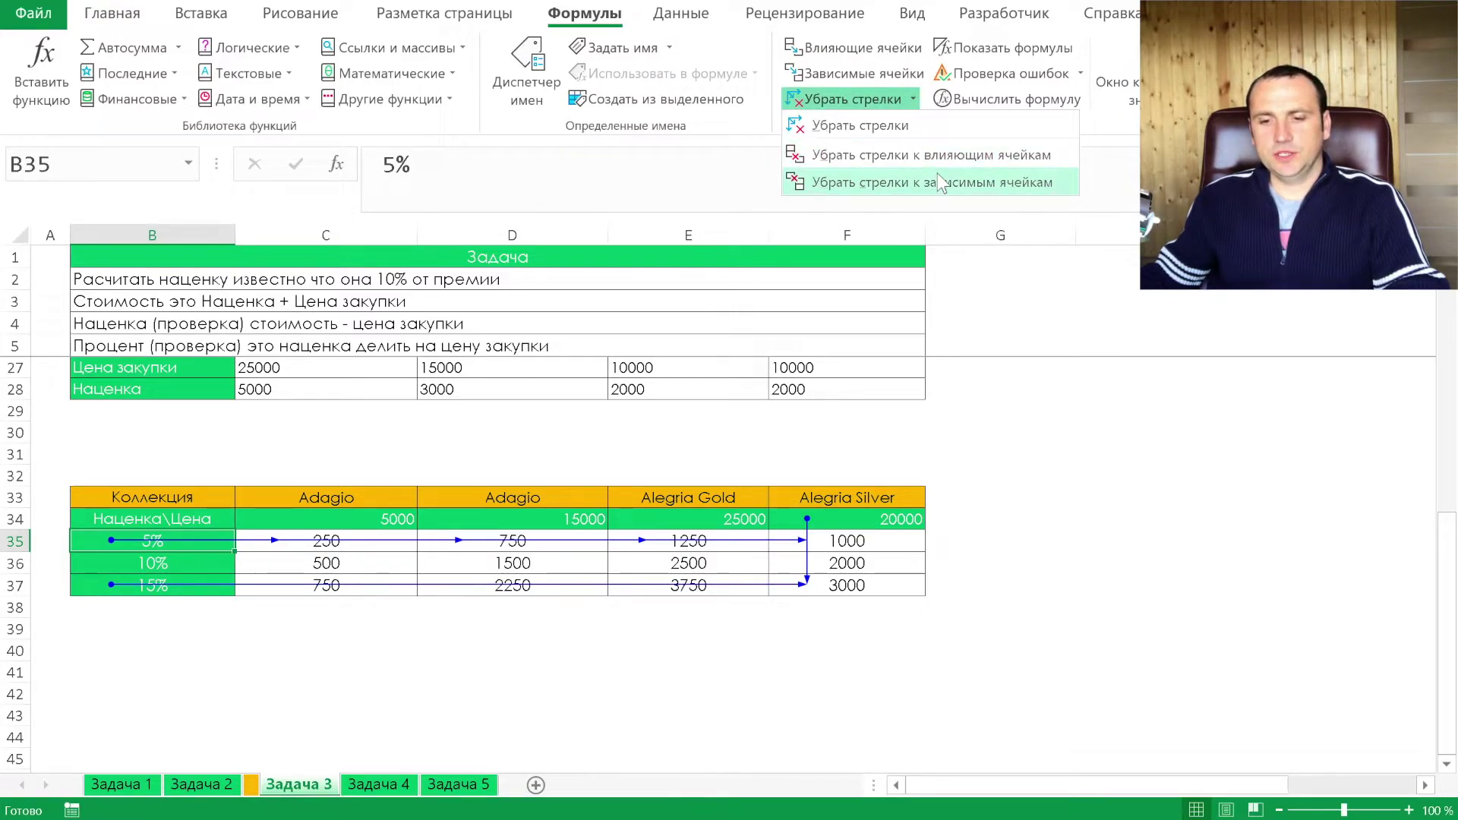
pyautogui.click(858, 127)
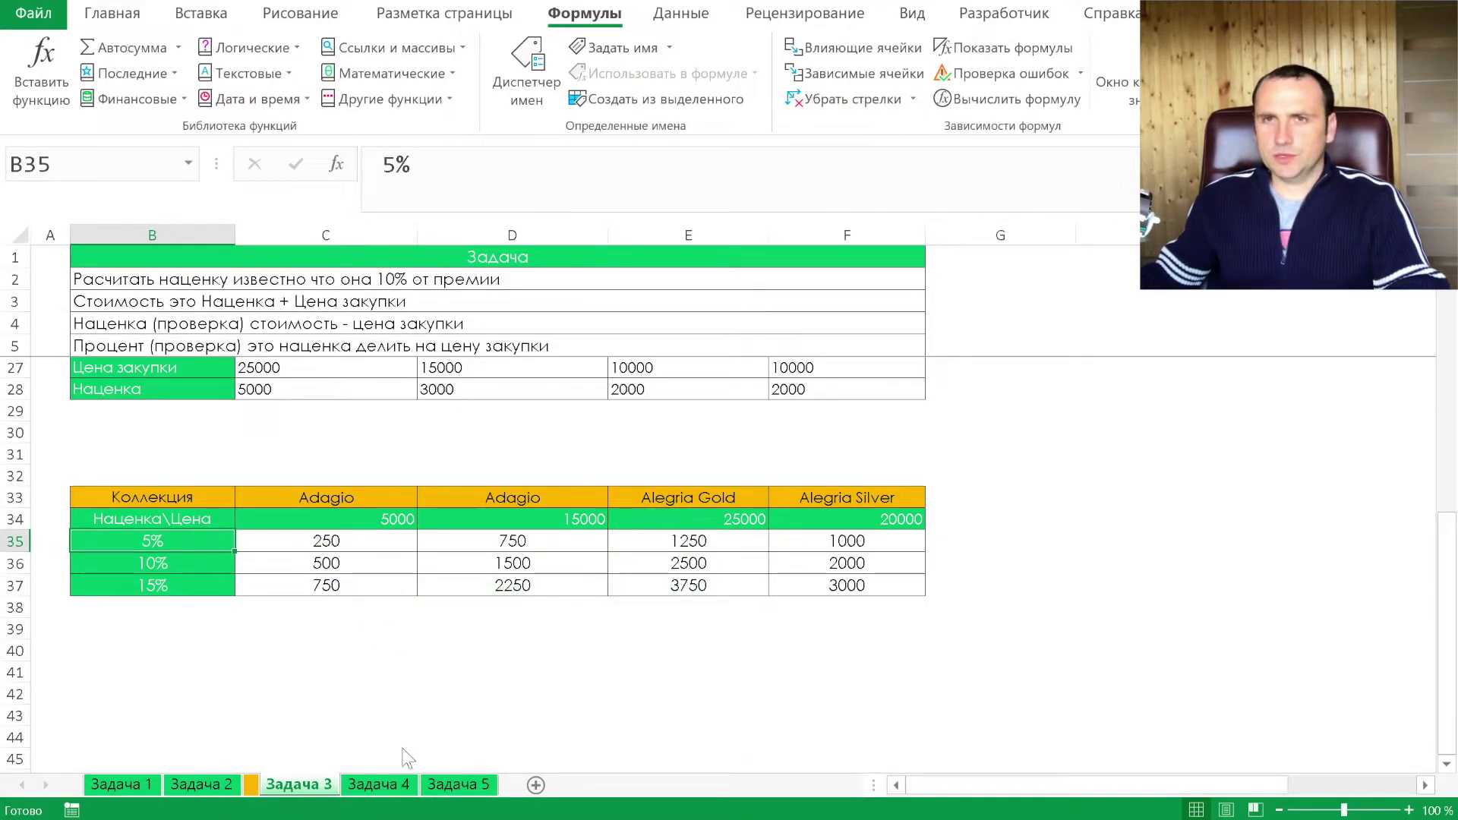
pyautogui.click(407, 787)
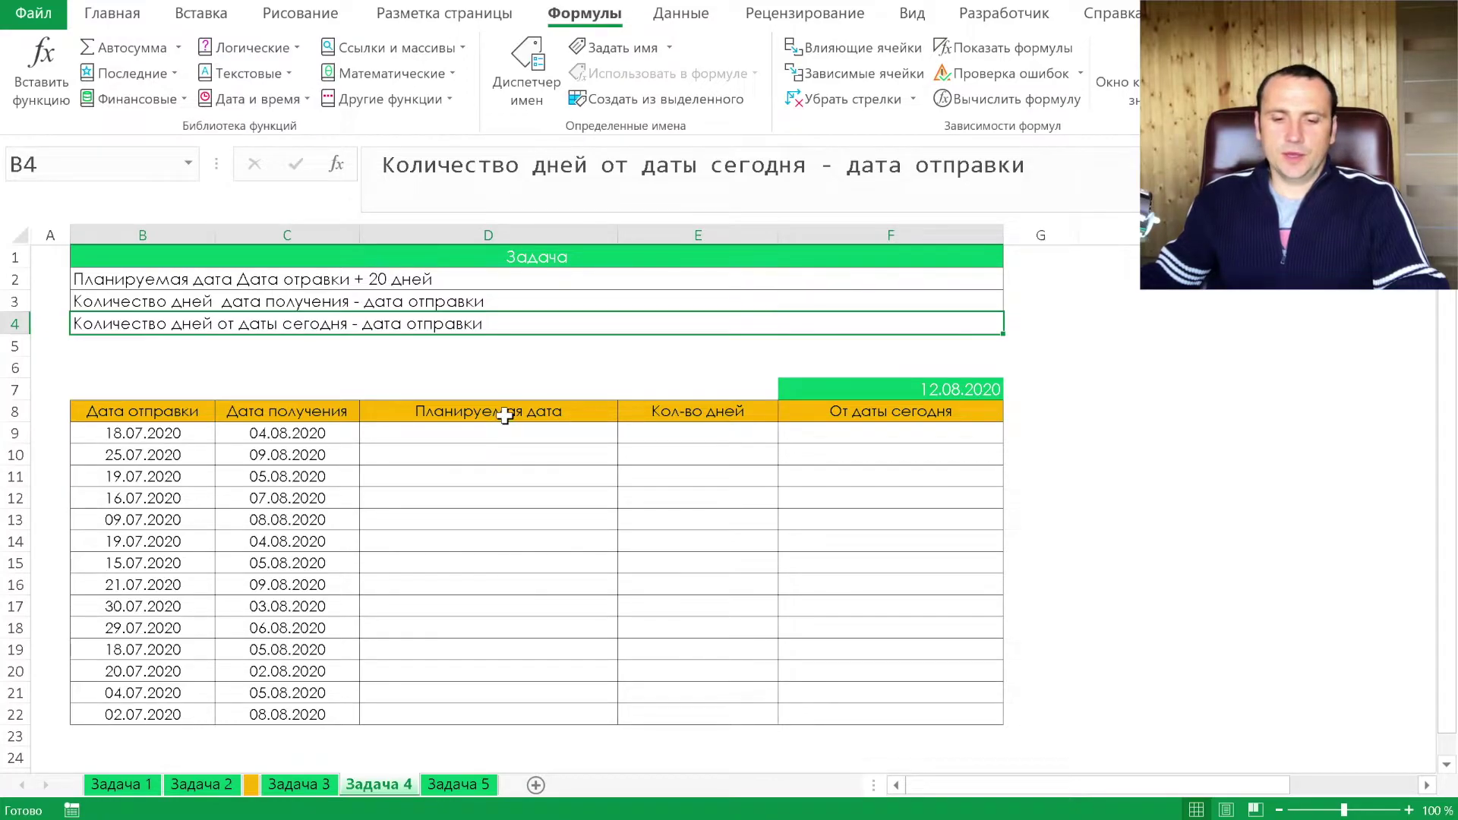
# - Enter =B9+20 in D9 and fill it down to D22, giving planned dates from 07.08.2020
pyautogui.click(475, 431)
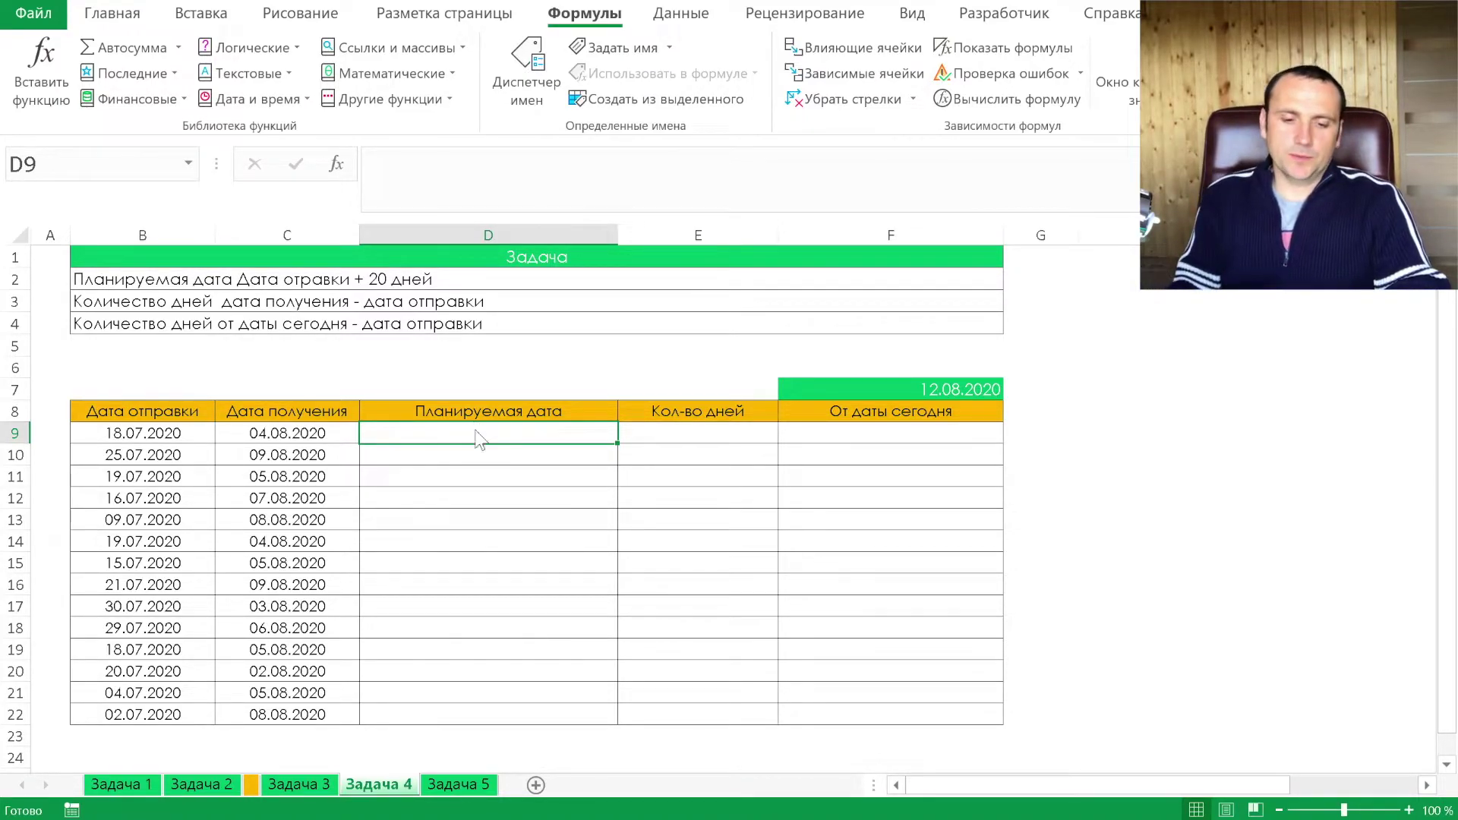
pyautogui.write('=')
pyautogui.click(176, 440)
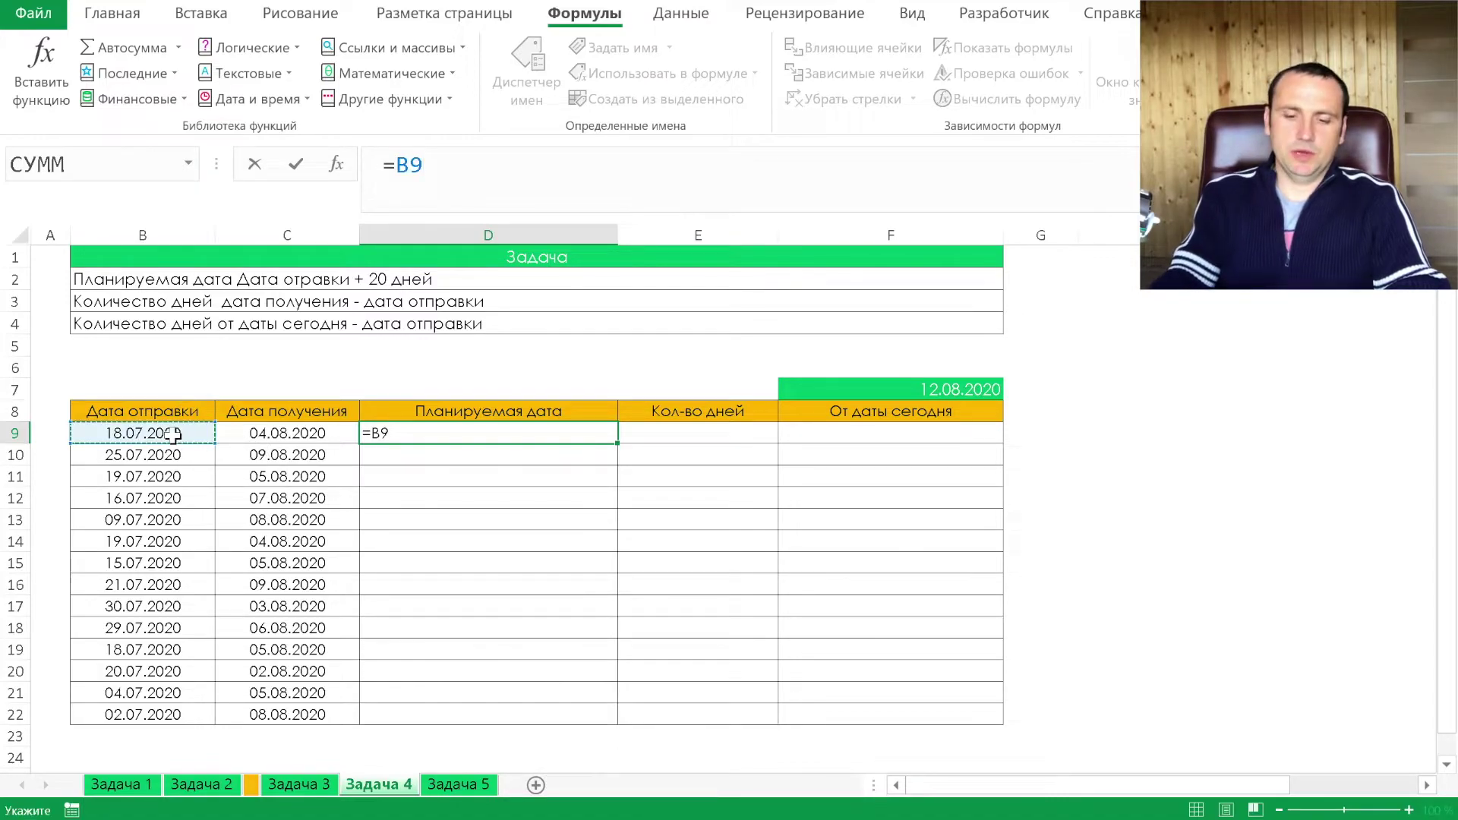
pyautogui.write('+20')
pyautogui.press('Return')
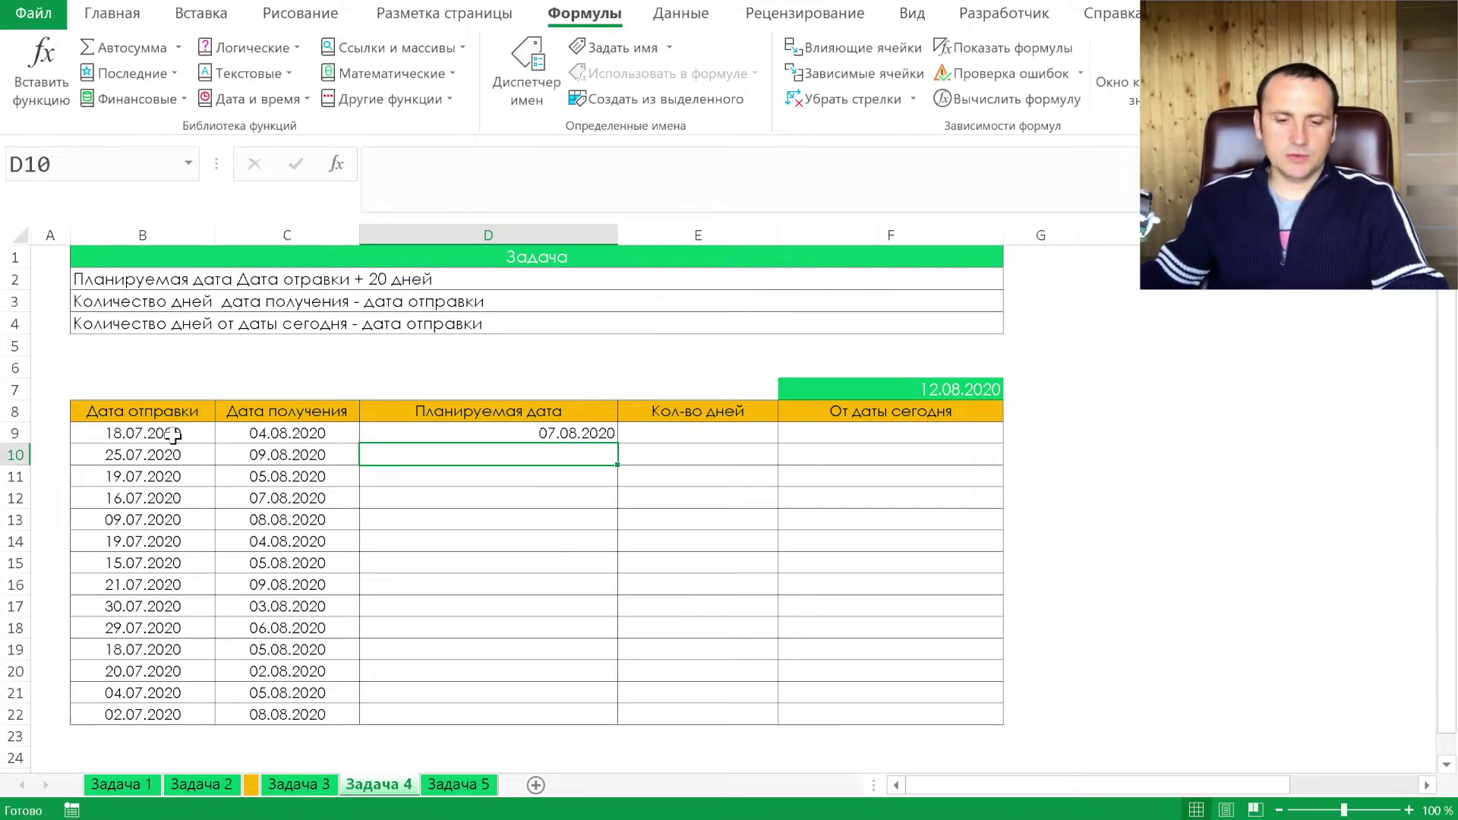
pyautogui.click(467, 432)
pyautogui.moveTo(616, 443); pyautogui.dragTo(589, 721)
pyautogui.click(523, 523)
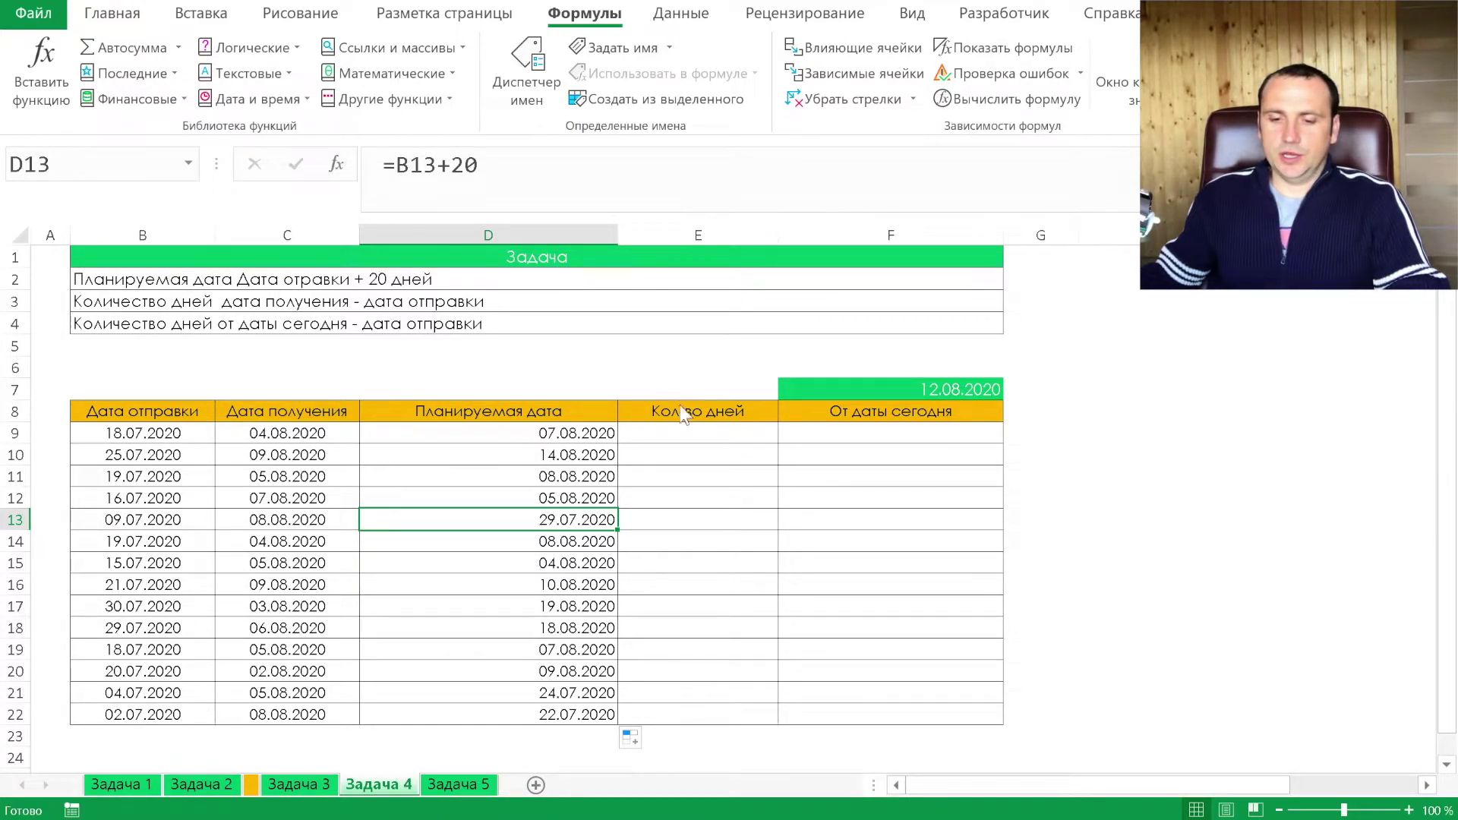
pyautogui.click(698, 430)
# - Enter =C9-B9 in E9 and copy it down to E22, giving 17, 15, 17, 22…
pyautogui.write('=')
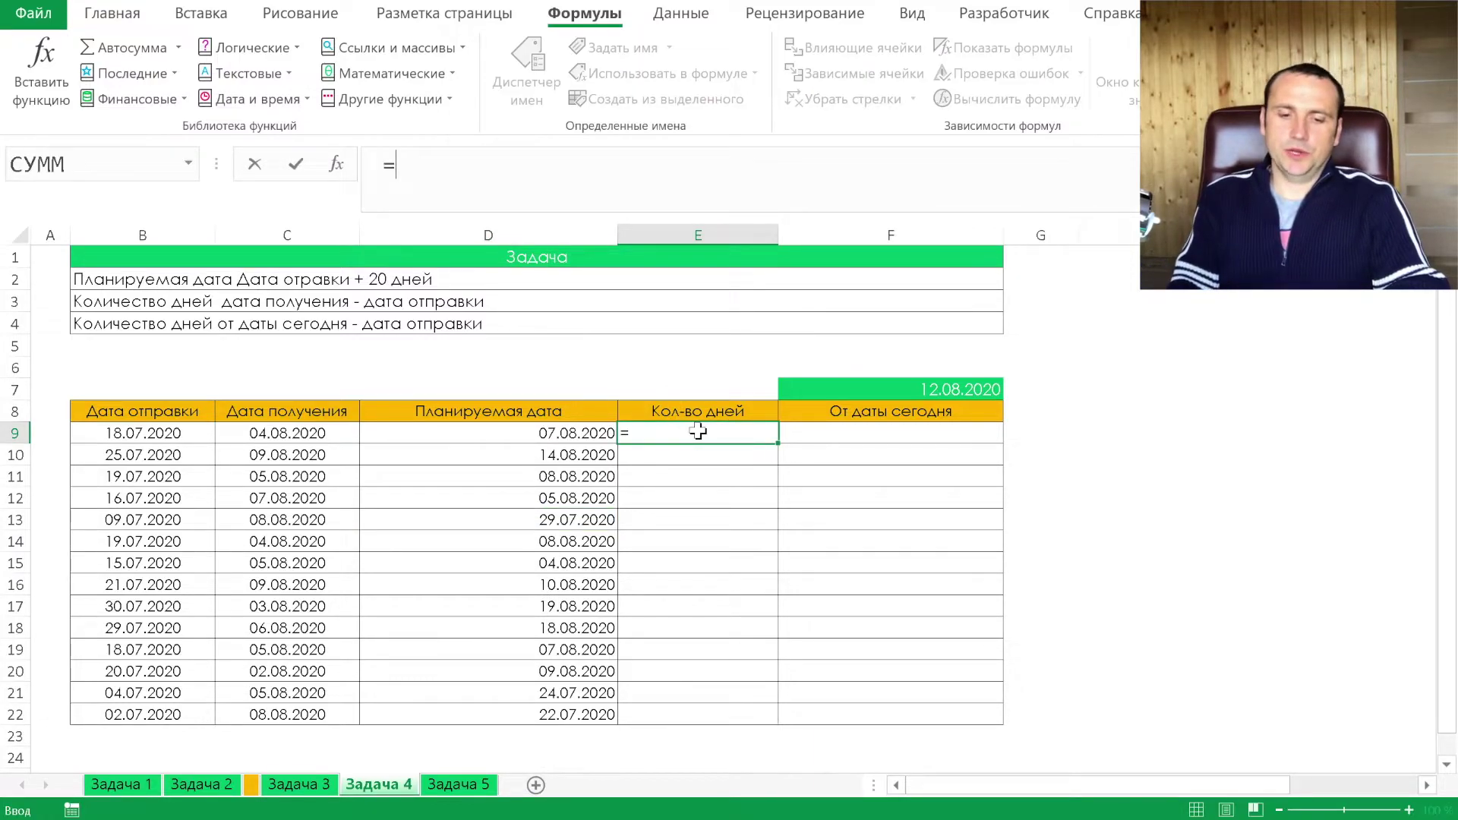
pyautogui.click(283, 430)
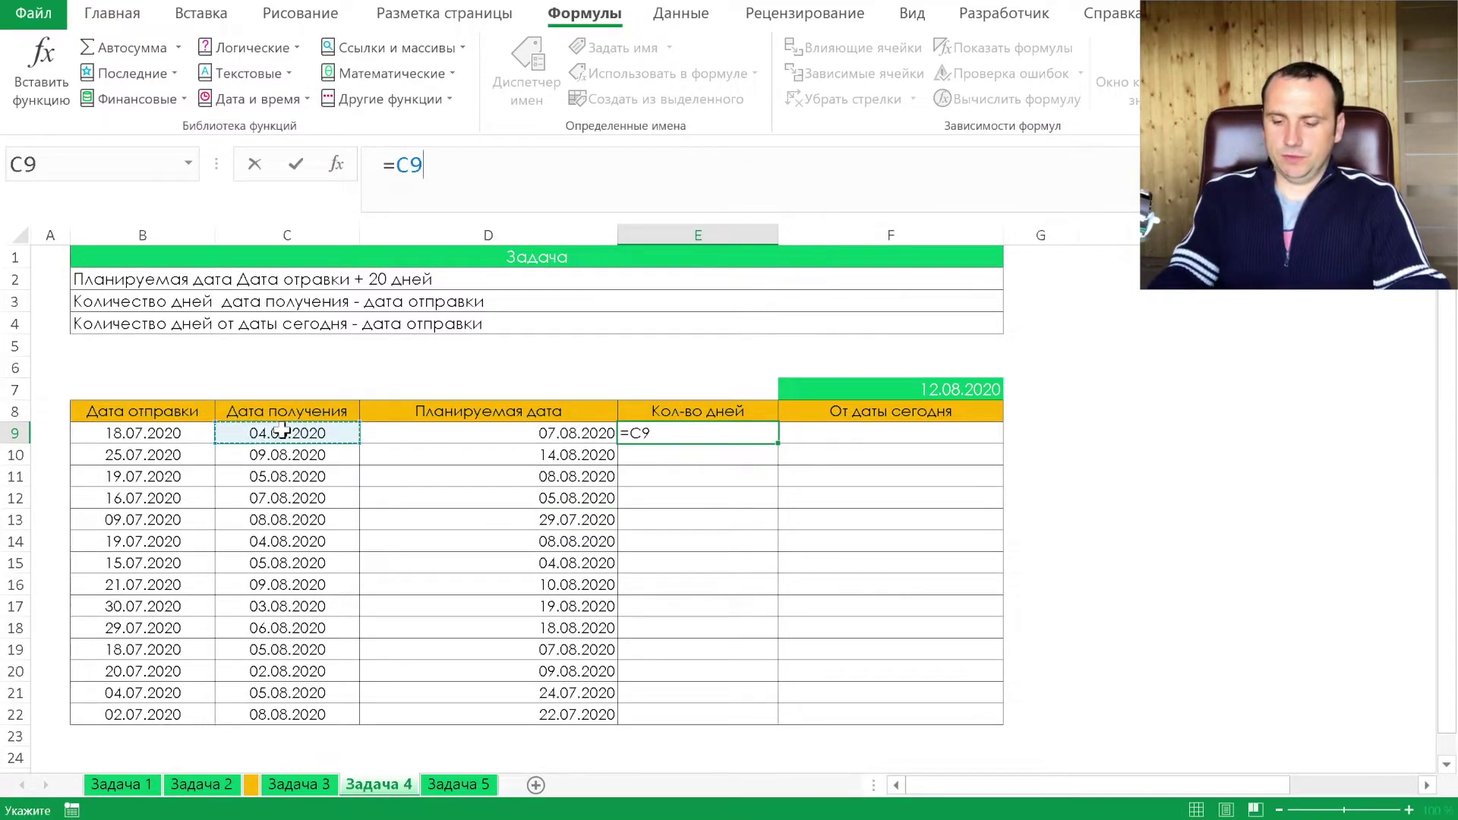
pyautogui.write('-')
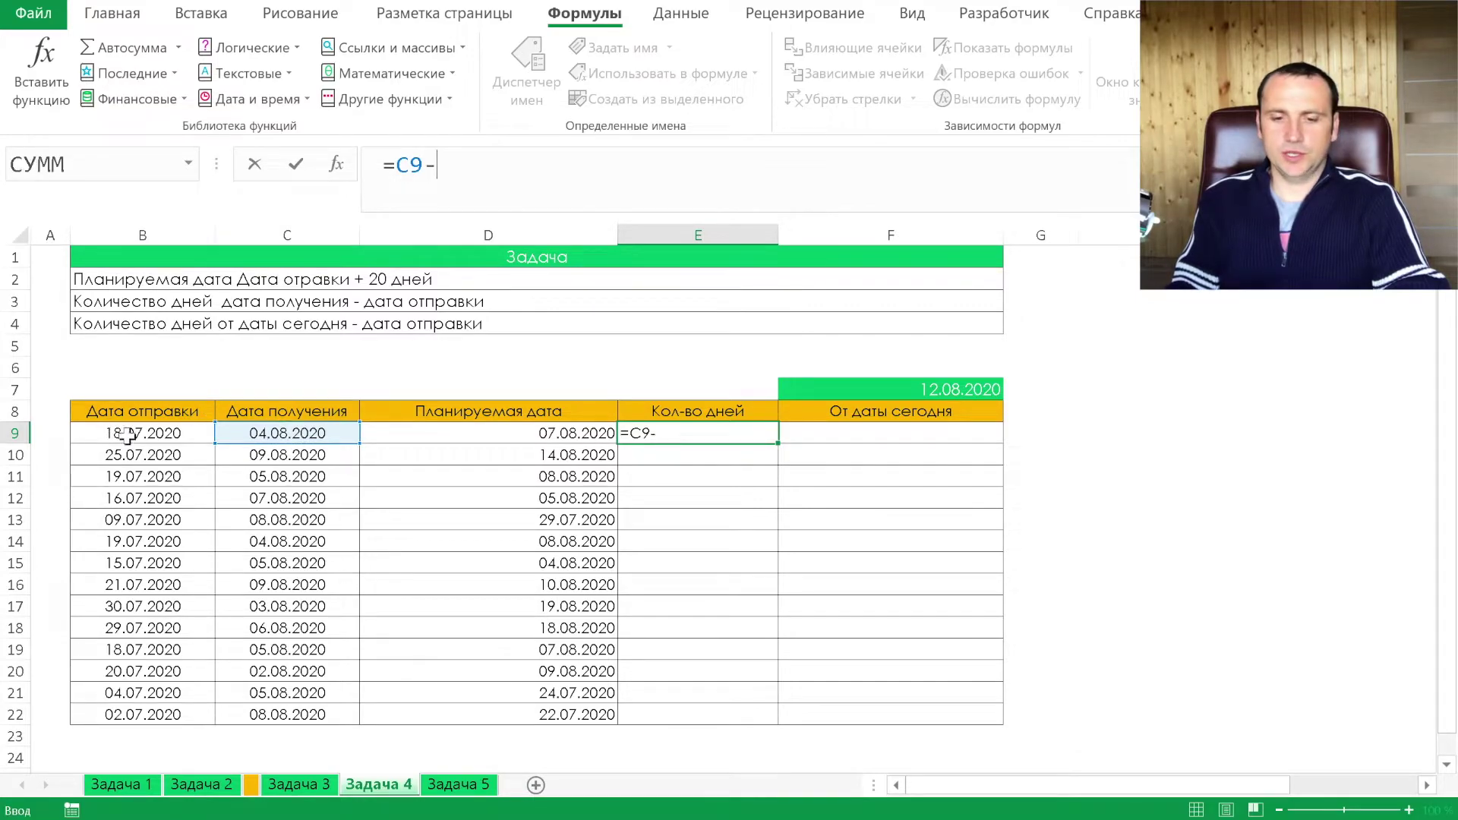
pyautogui.click(128, 433)
pyautogui.press('Return')
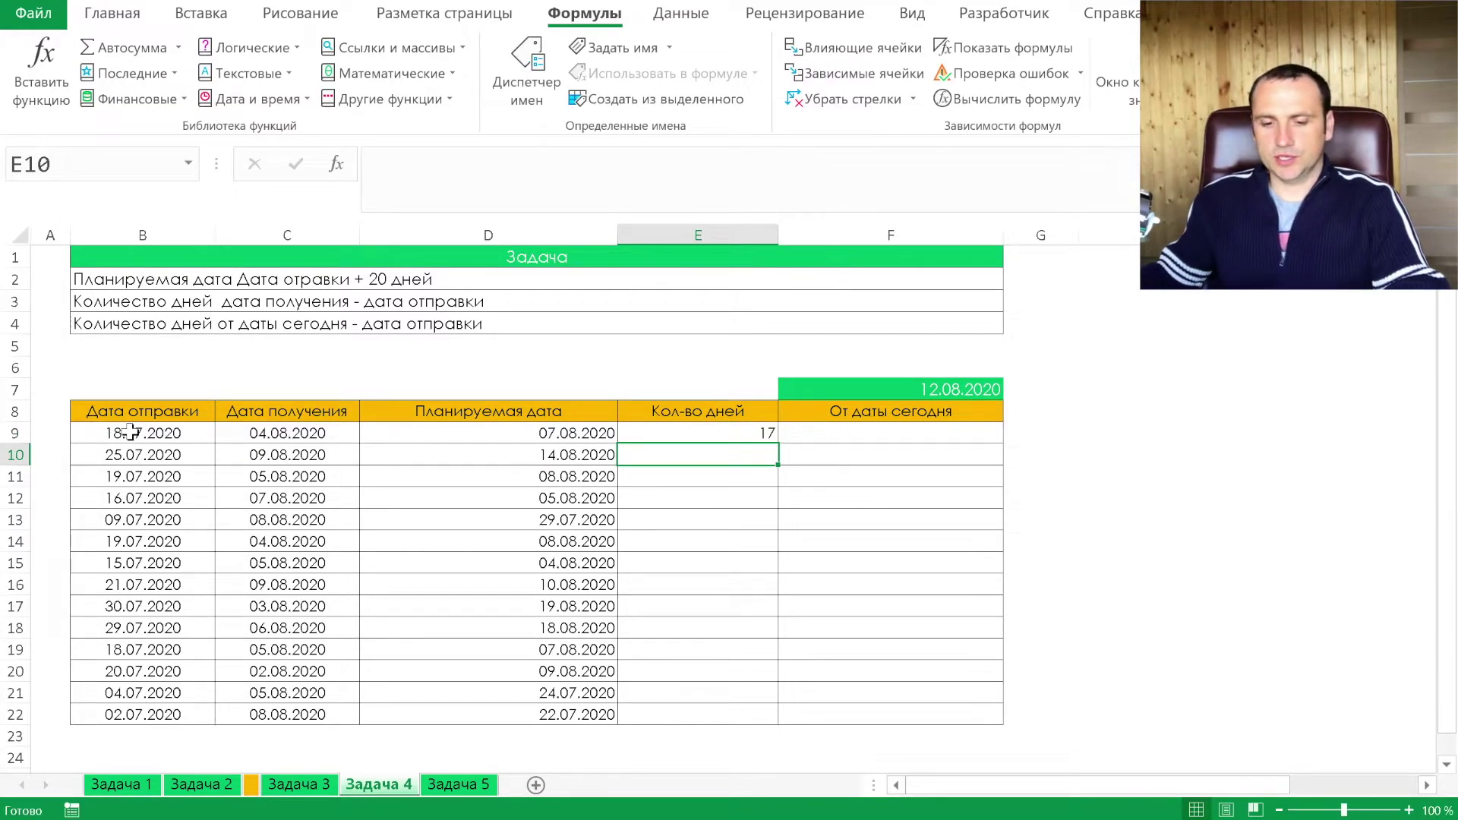
pyautogui.click(716, 431)
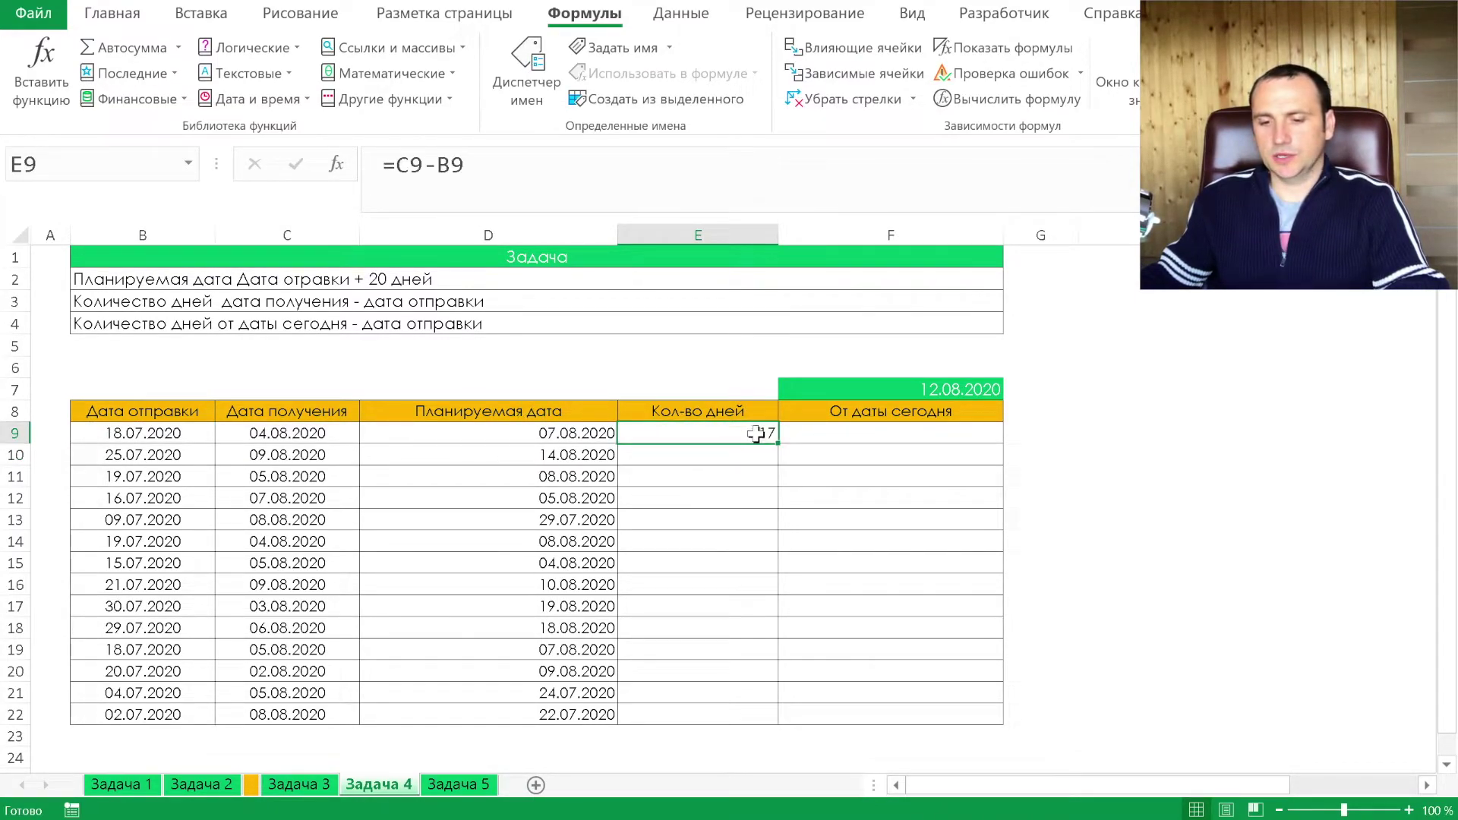
pyautogui.moveTo(772, 441); pyautogui.dragTo(735, 719)
pyautogui.press('Right')
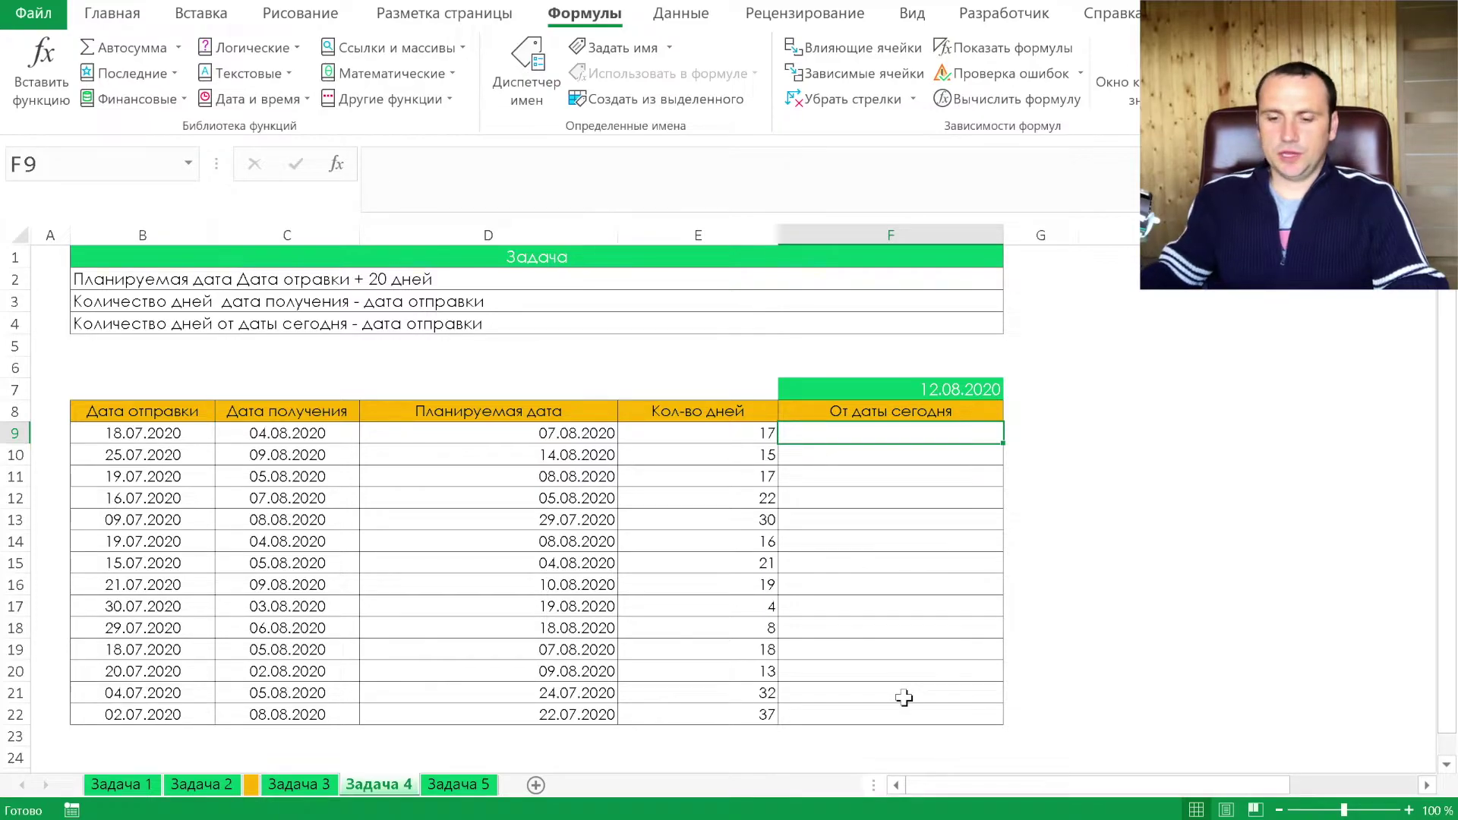
# - Enter =F$7-B9 in F9 and fill it down to F22 (25, 18…), then go to Задача 5
pyautogui.write('=')
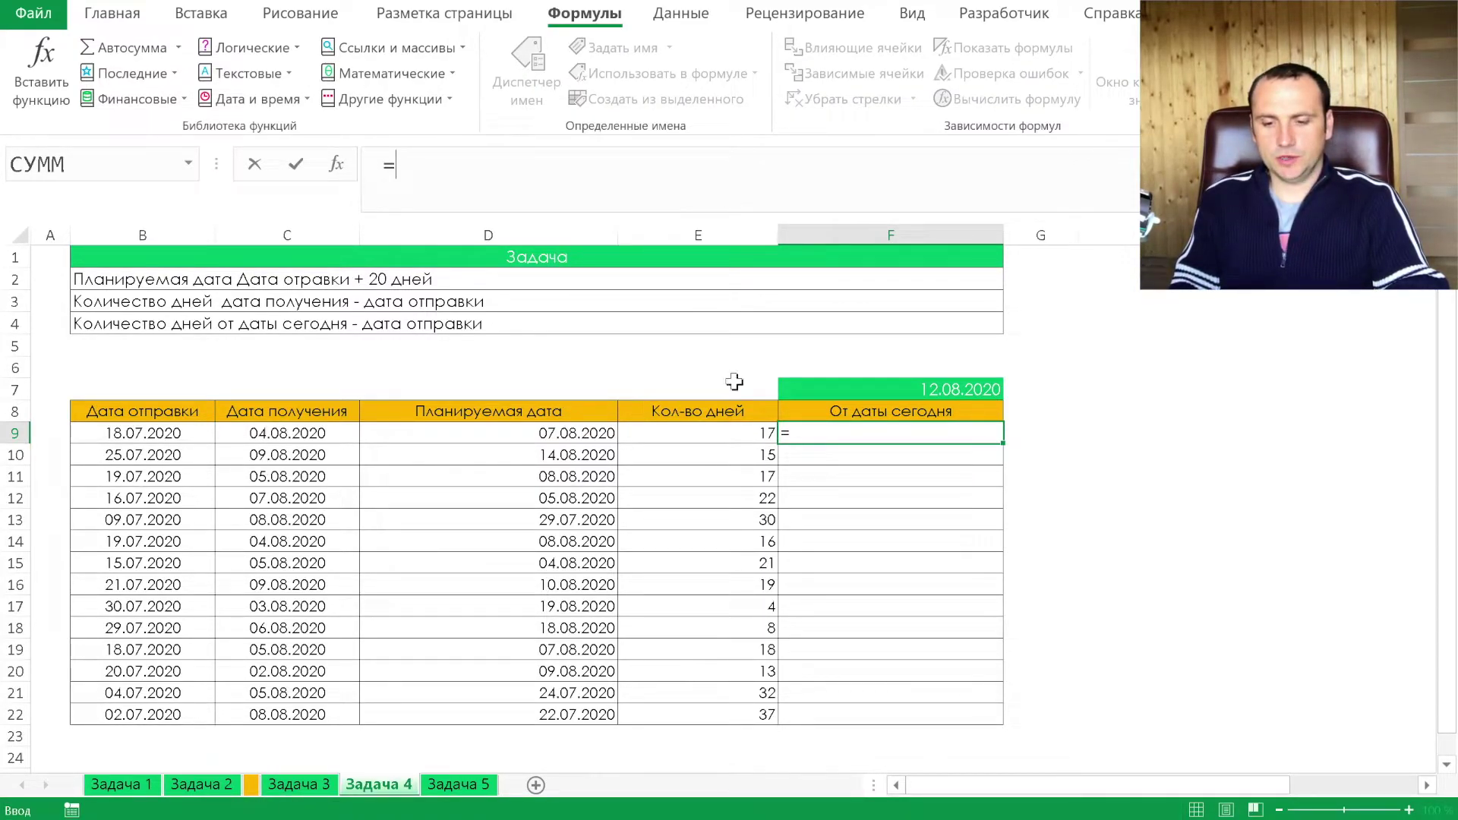
pyautogui.click(820, 388)
pyautogui.press('F4')
pyautogui.press('F4')
pyautogui.write('-')
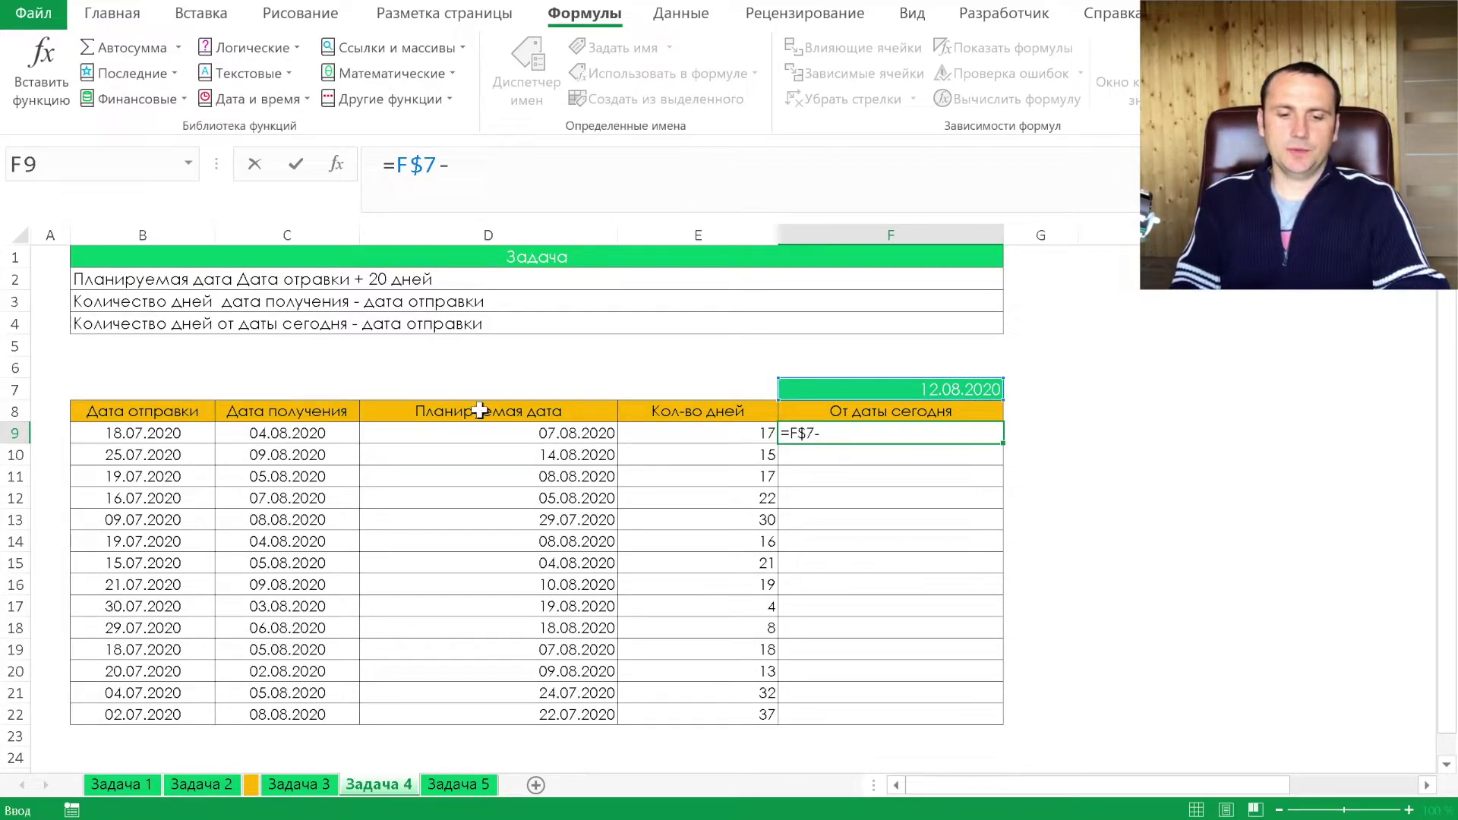
pyautogui.click(186, 434)
pyautogui.press('Return')
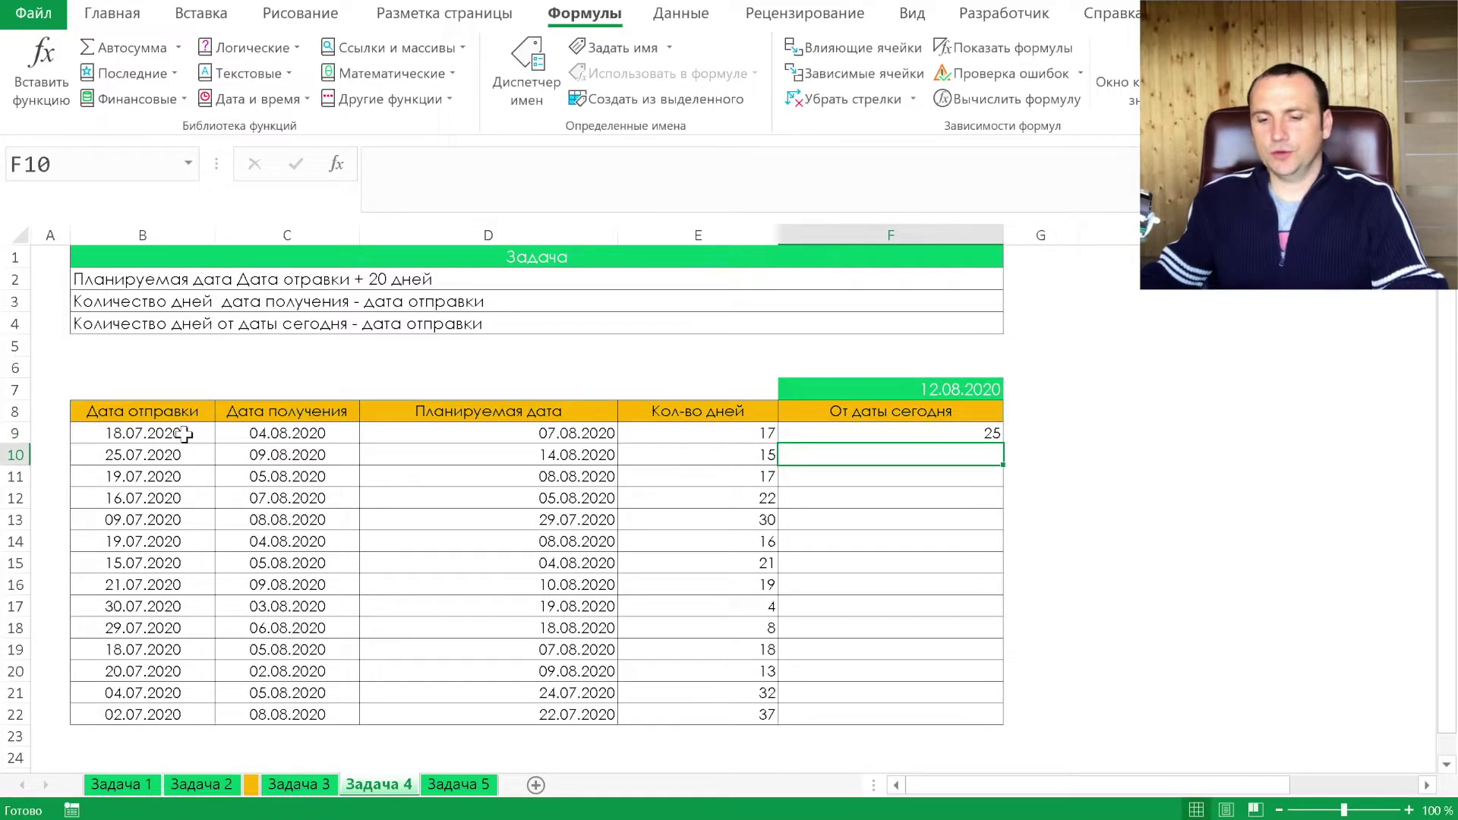
pyautogui.click(987, 437)
pyautogui.doubleClick(1003, 443)
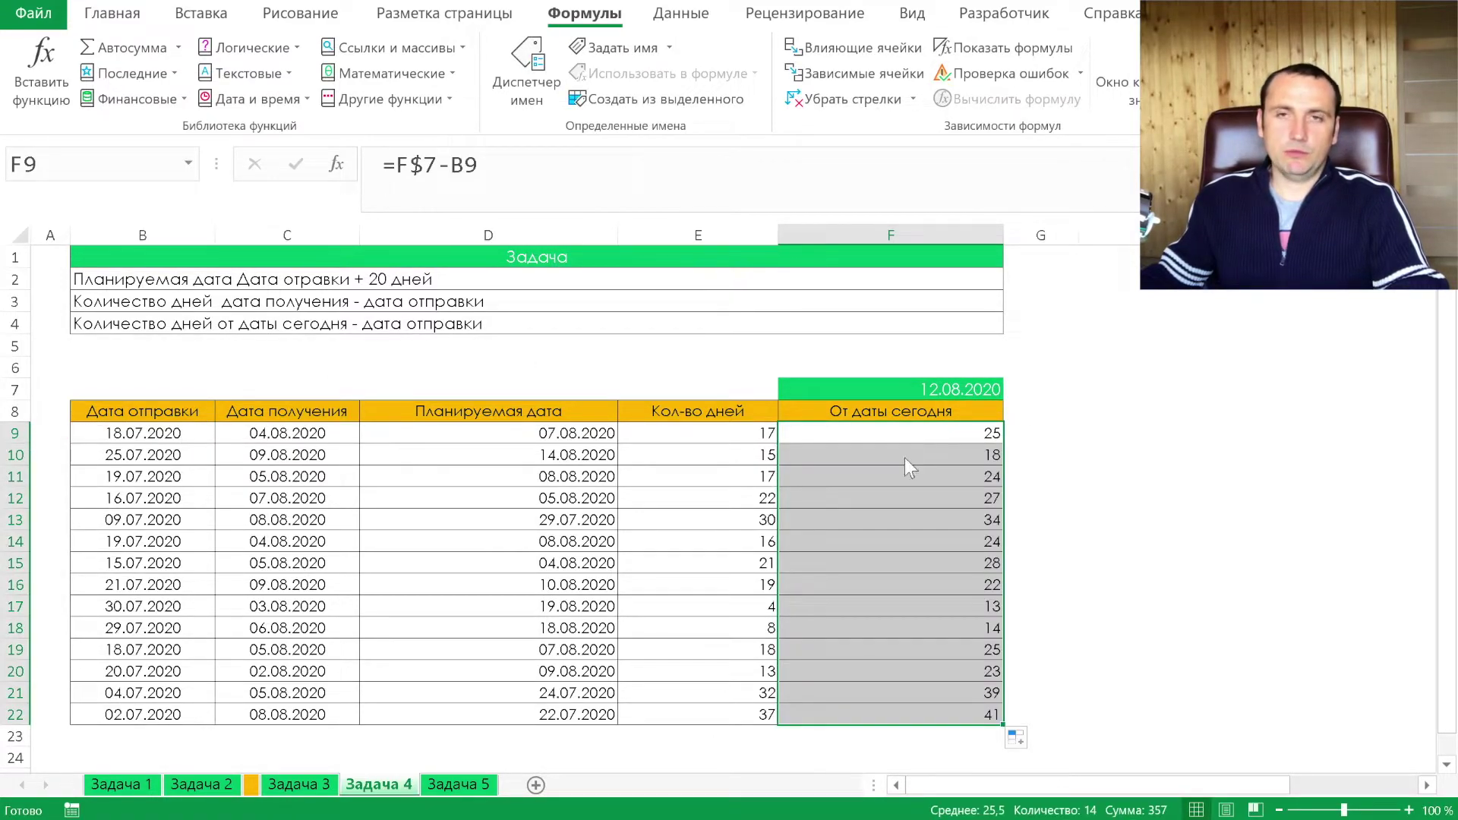
pyautogui.click(903, 457)
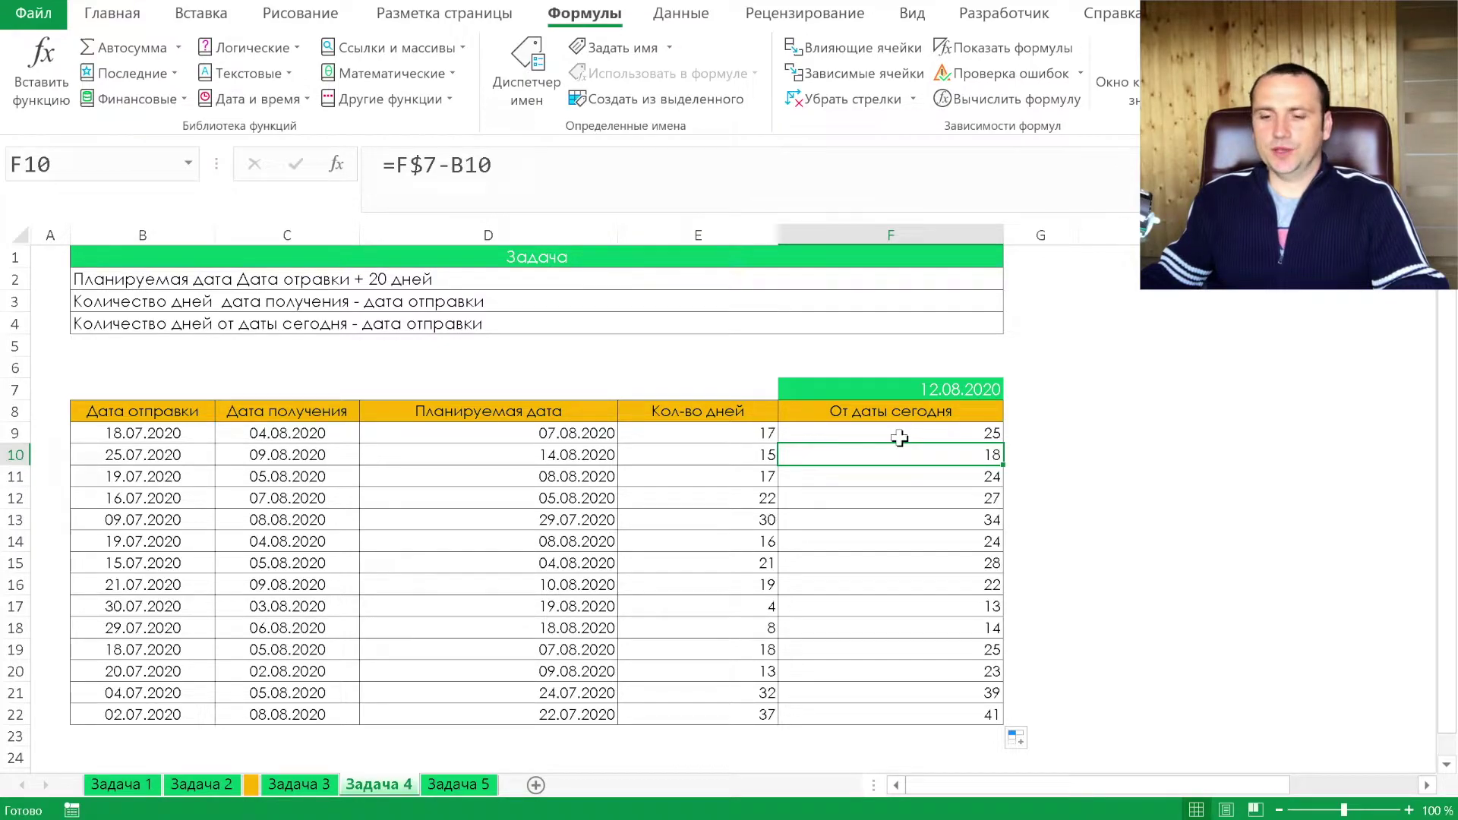
pyautogui.click(458, 784)
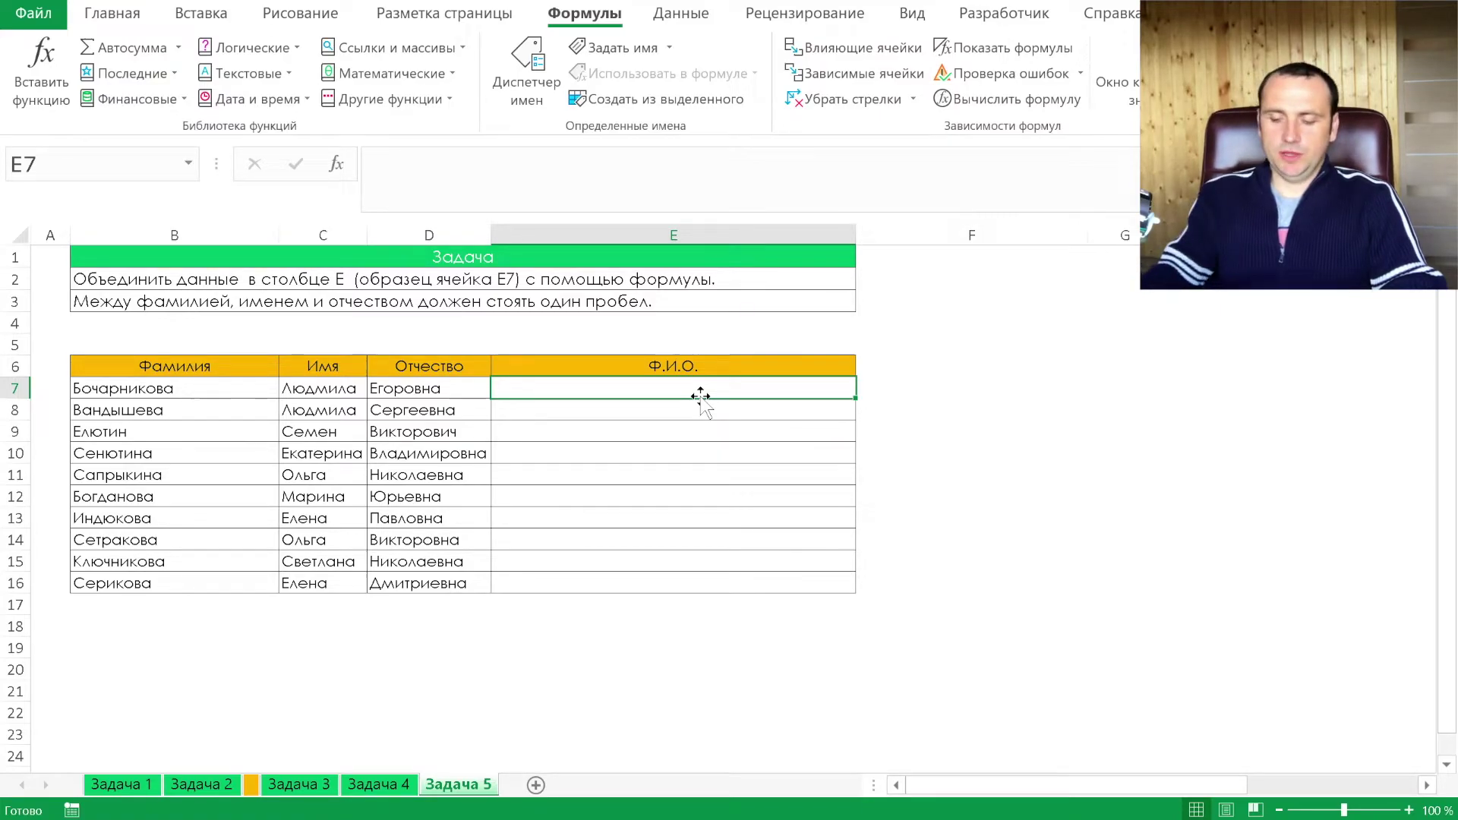
# - Build the full-name formula =B7&" "&C7&" "&D7 in E7
pyautogui.write('=')
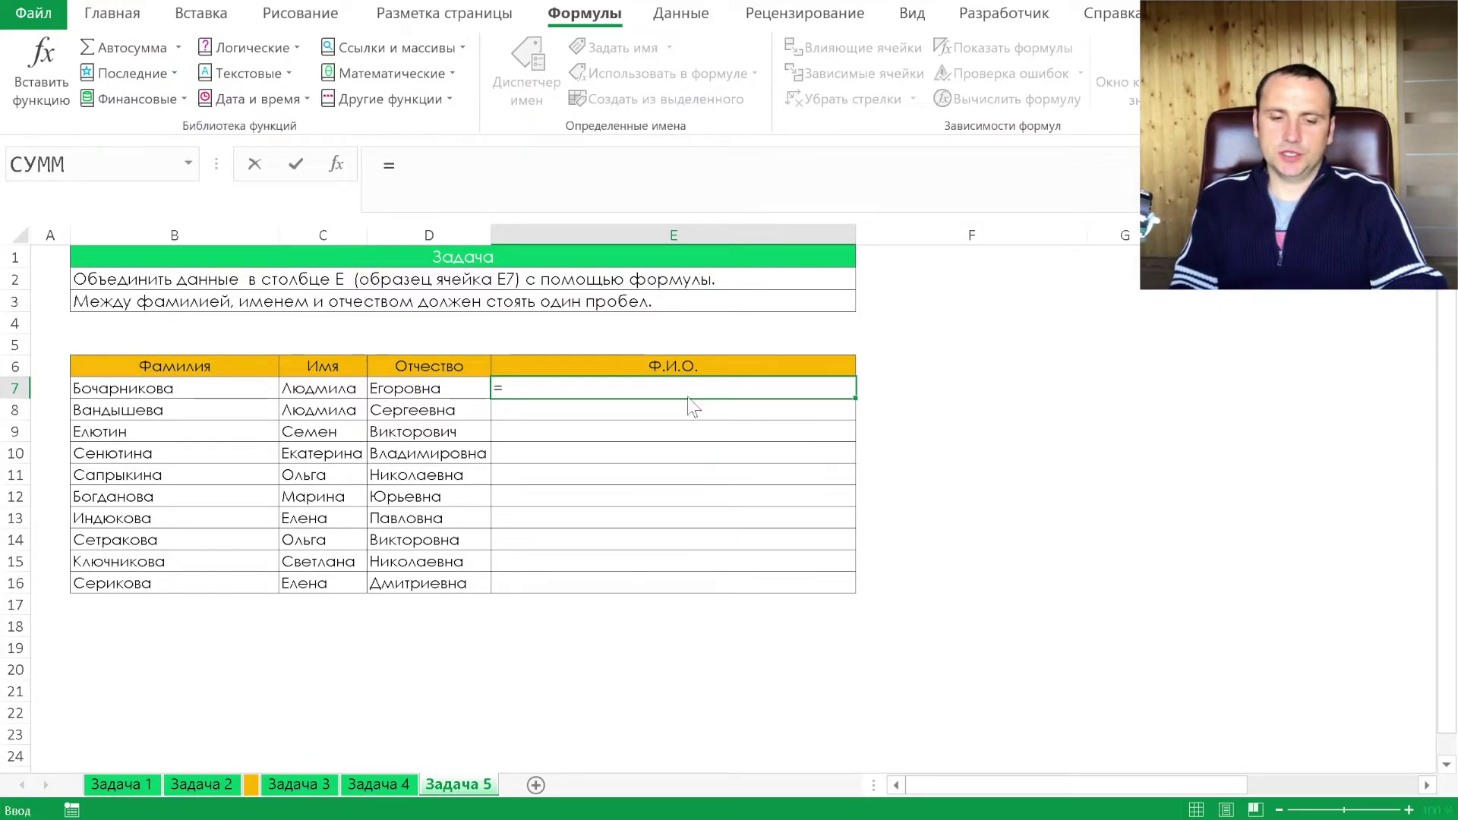
pyautogui.click(186, 391)
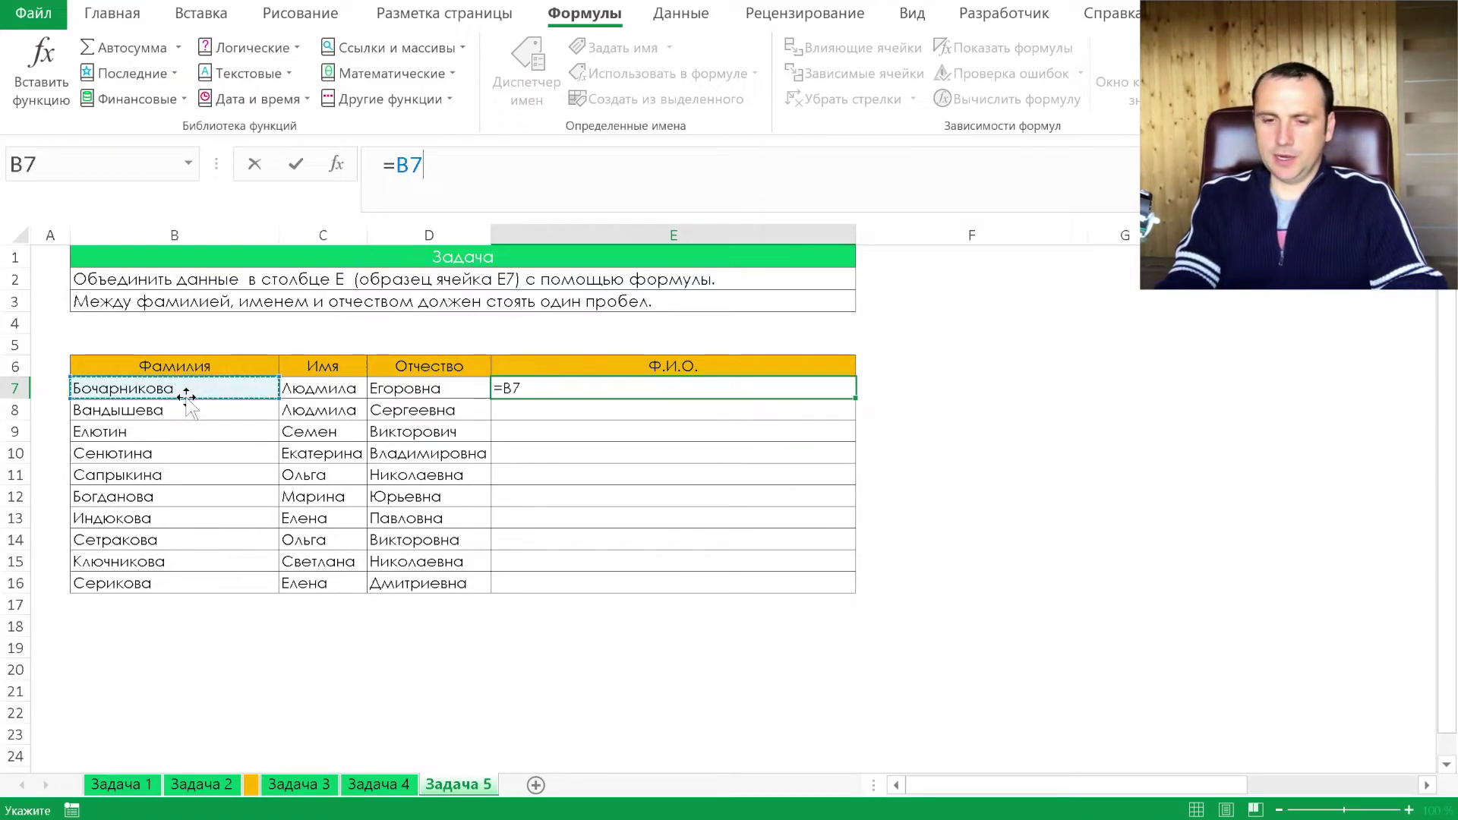
pyautogui.write('&')
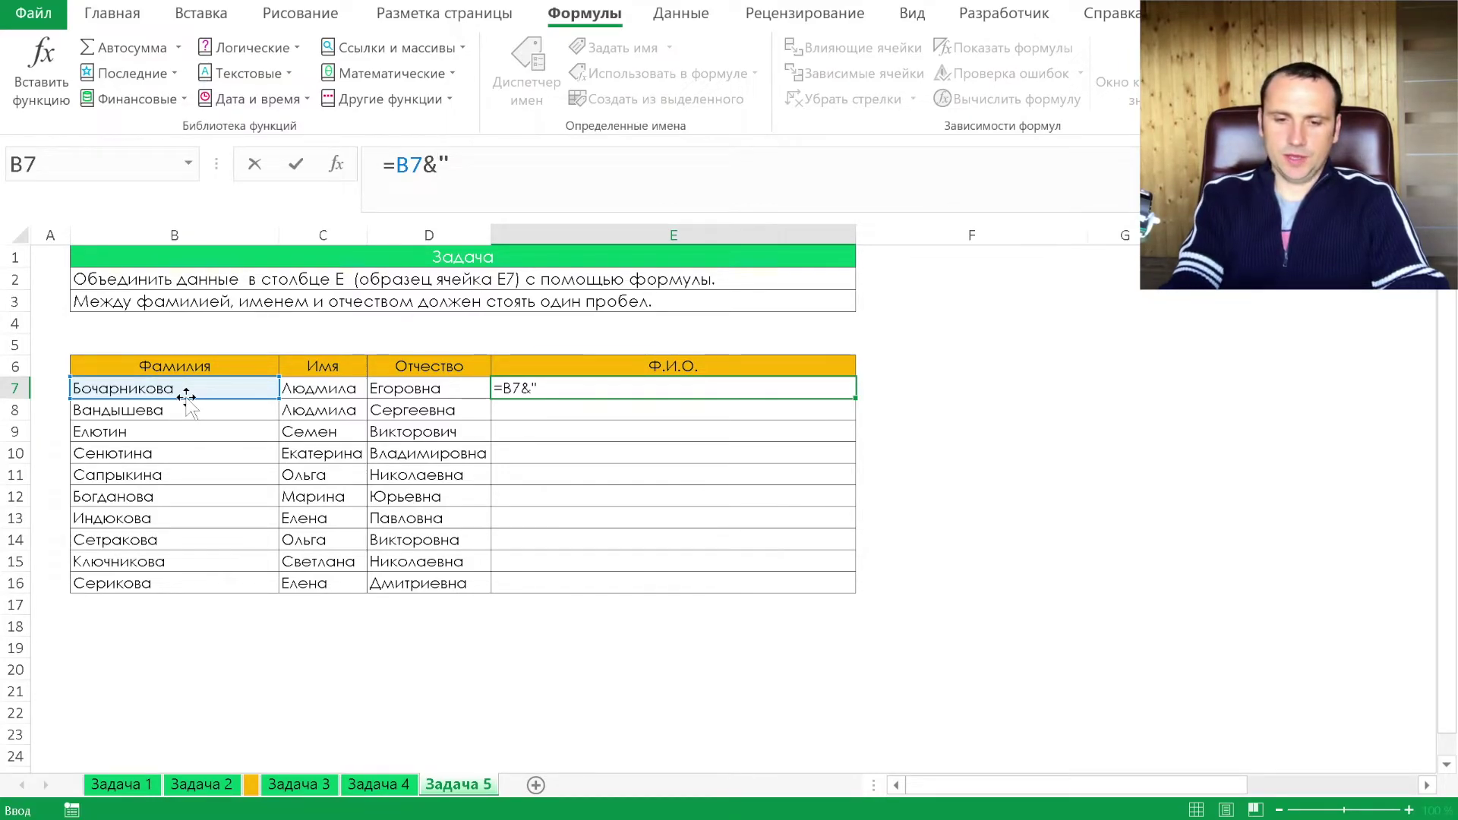
pyautogui.press('BackSpace')
pyautogui.press('BackSpace')
pyautogui.write('"&')
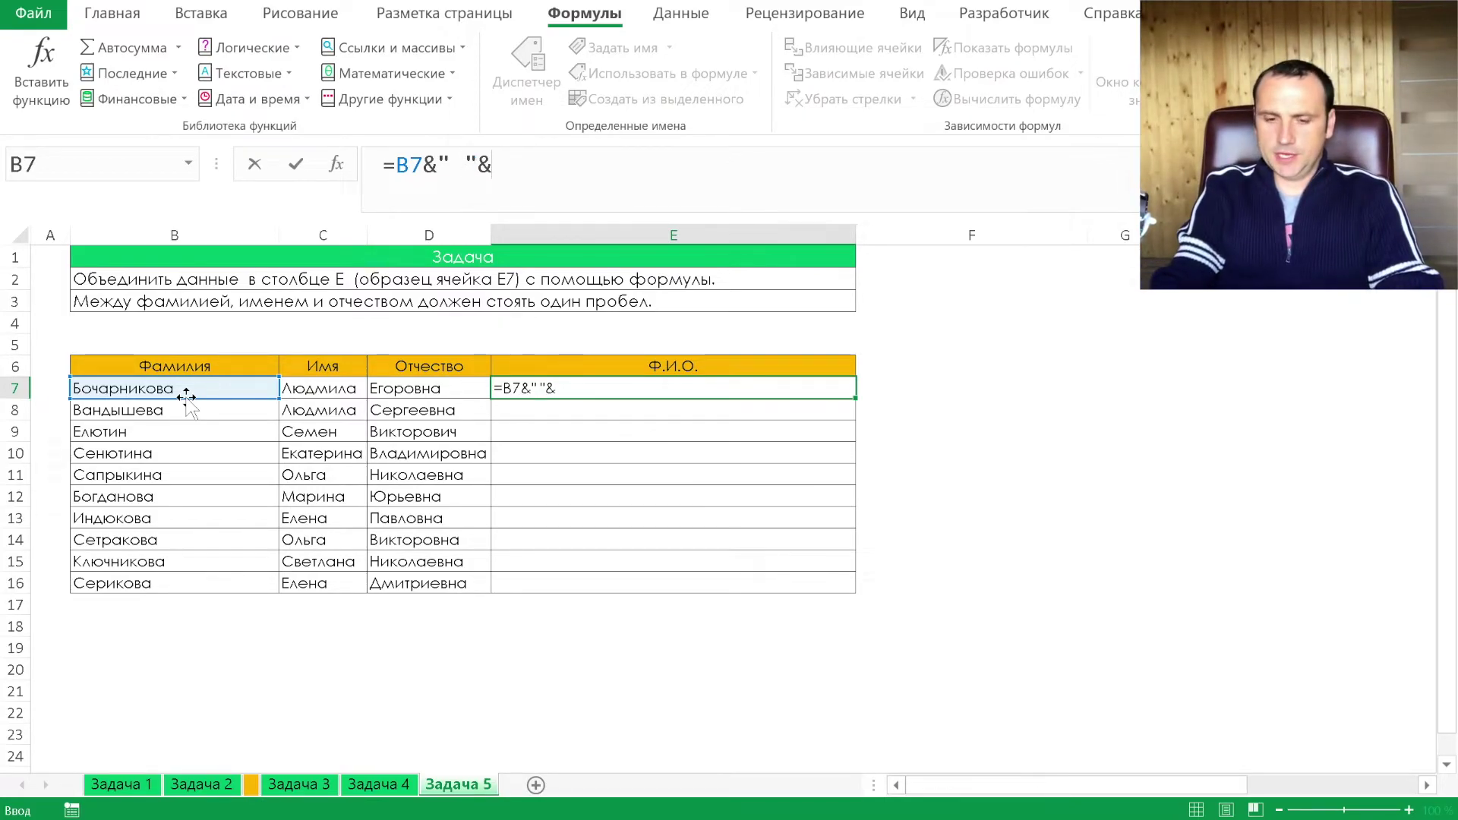
pyautogui.click(326, 389)
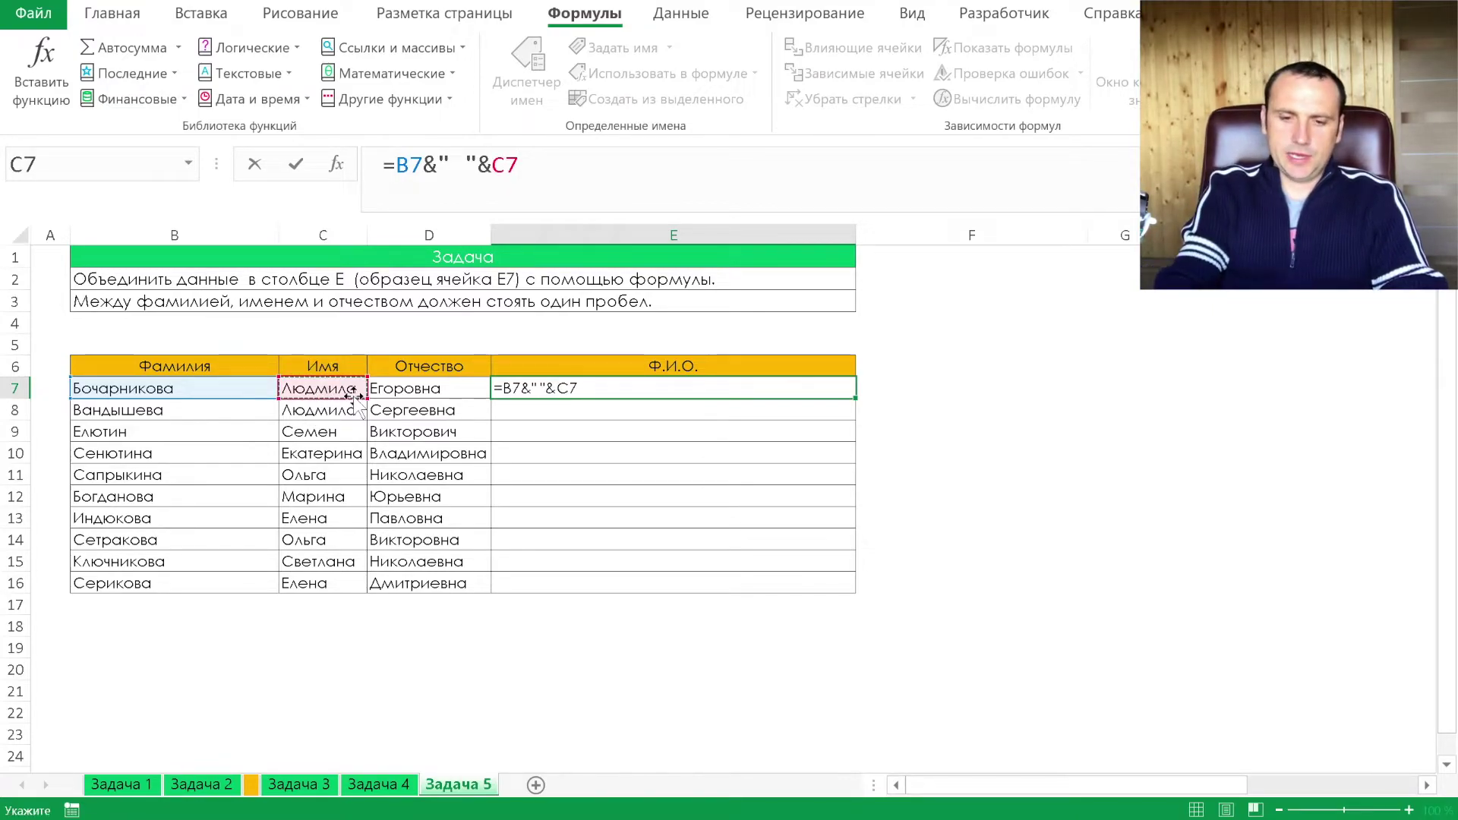
pyautogui.write('&" "&C7&"')
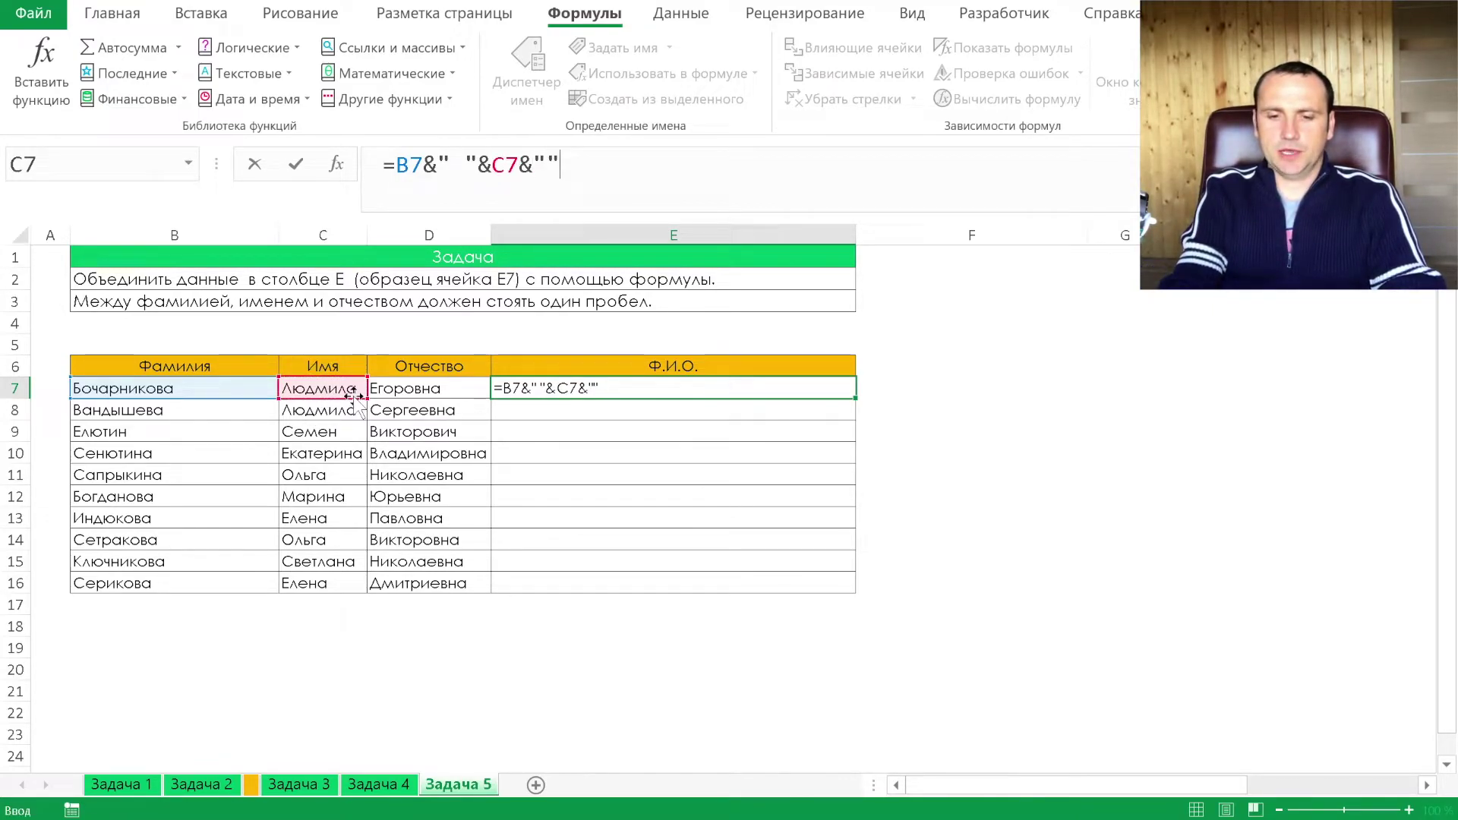
pyautogui.write(' "')
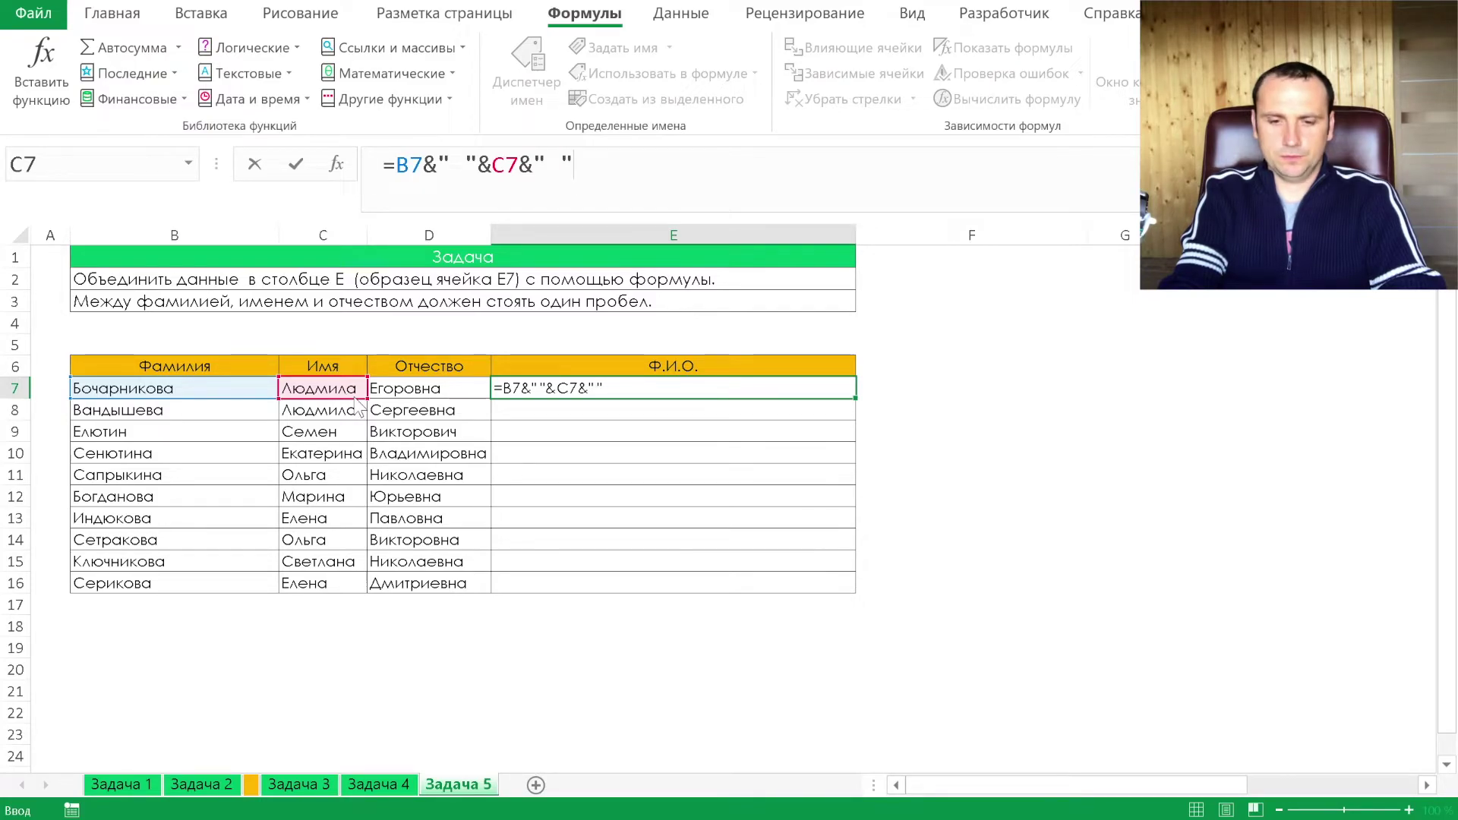
pyautogui.write('&')
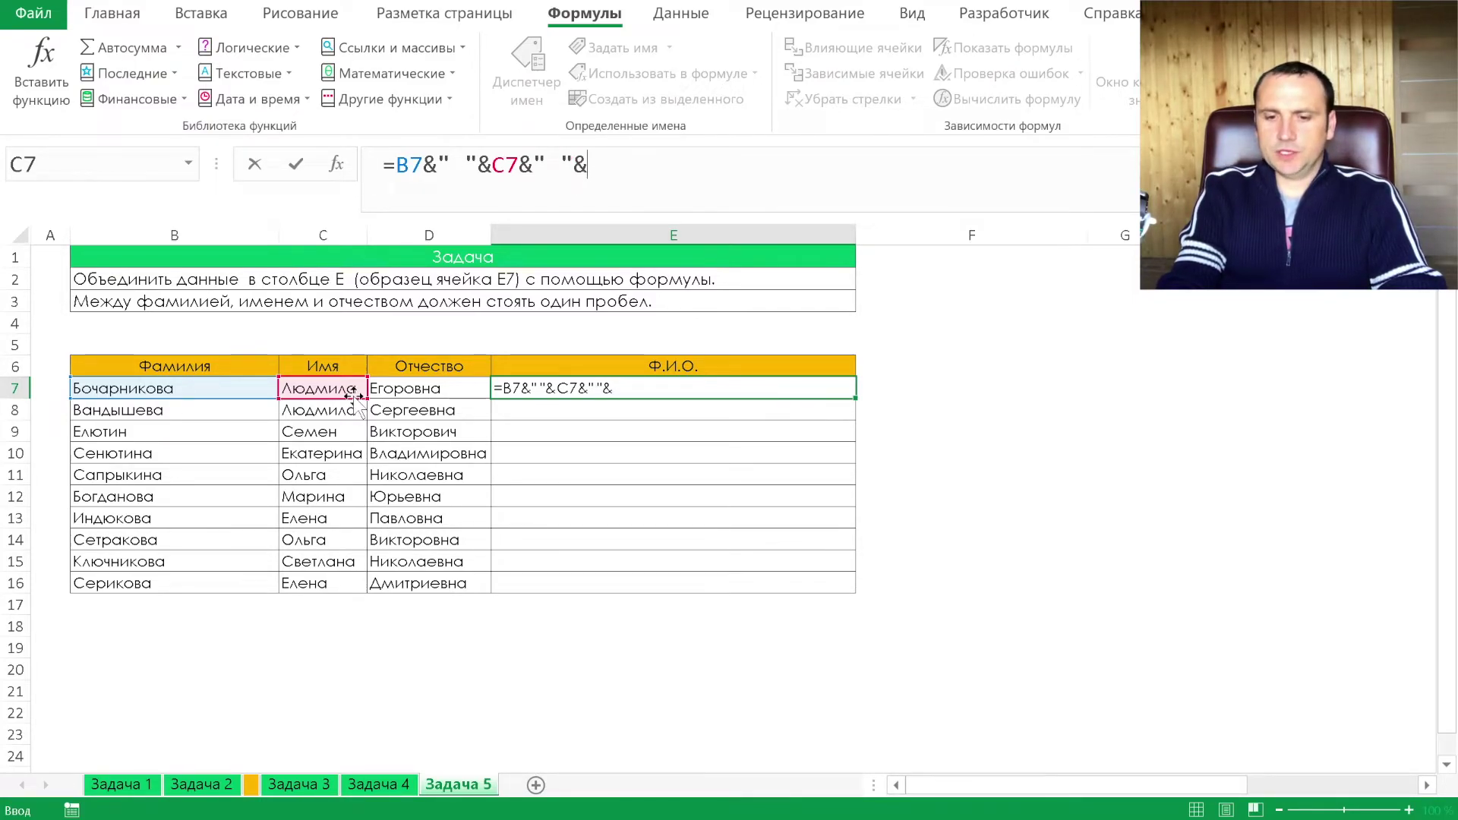
pyautogui.click(423, 387)
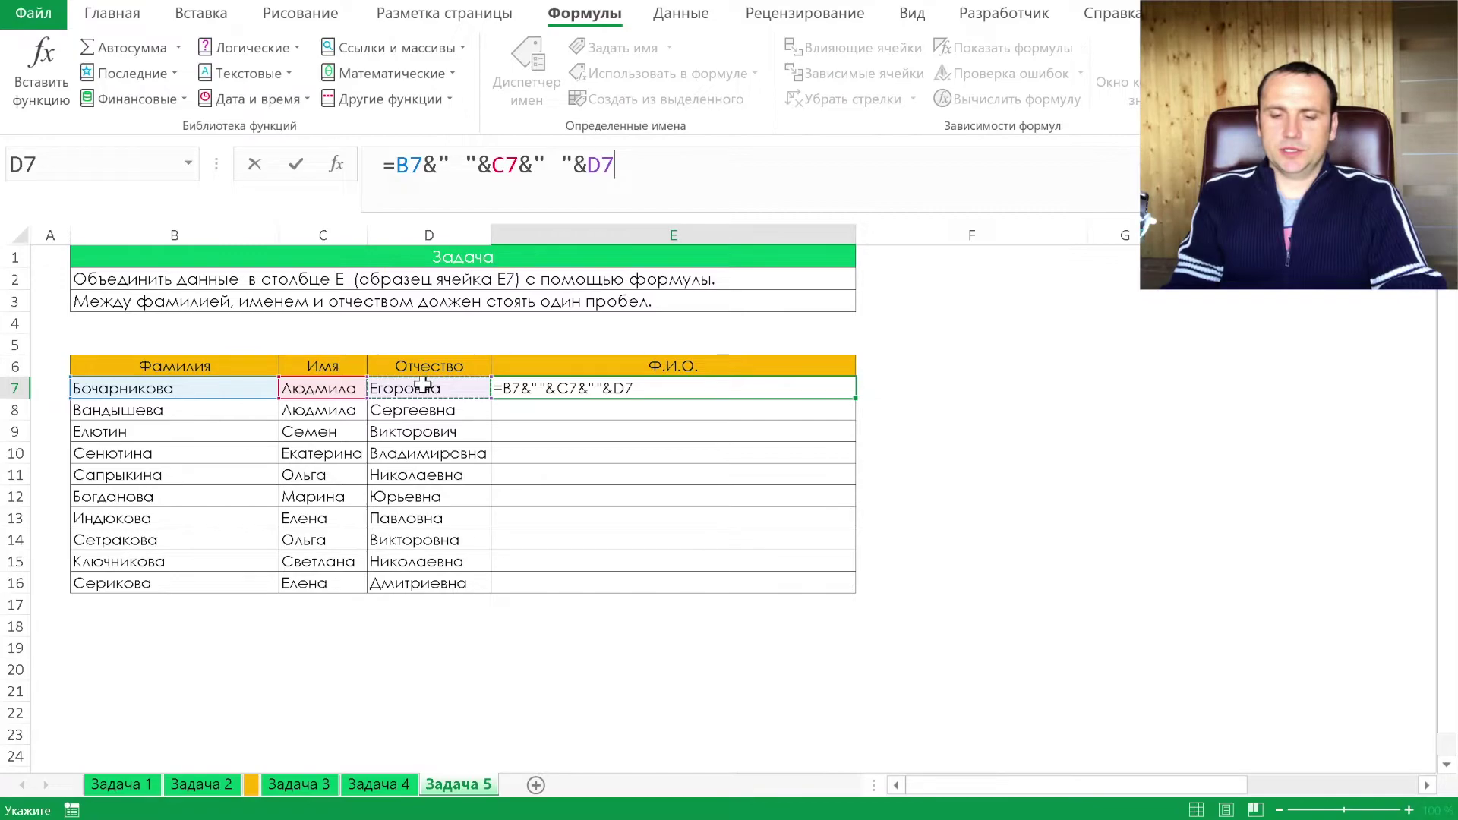
pyautogui.press('Return')
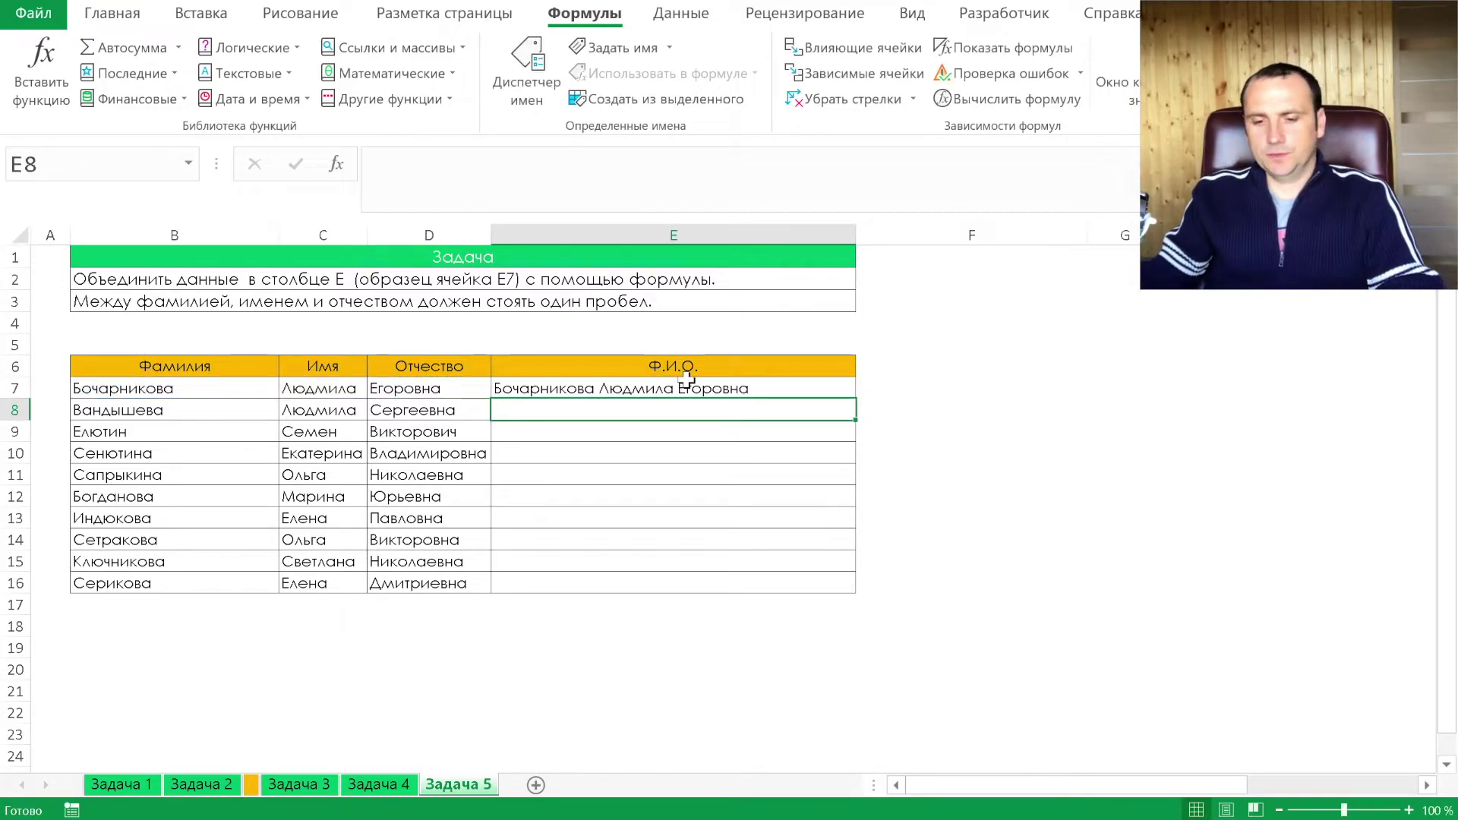
# - Copy the full-name formula down to E16, then switch to the extra sheet and select E8
pyautogui.click(691, 389)
pyautogui.moveTo(855, 399); pyautogui.dragTo(851, 589)
pyautogui.click(655, 518)
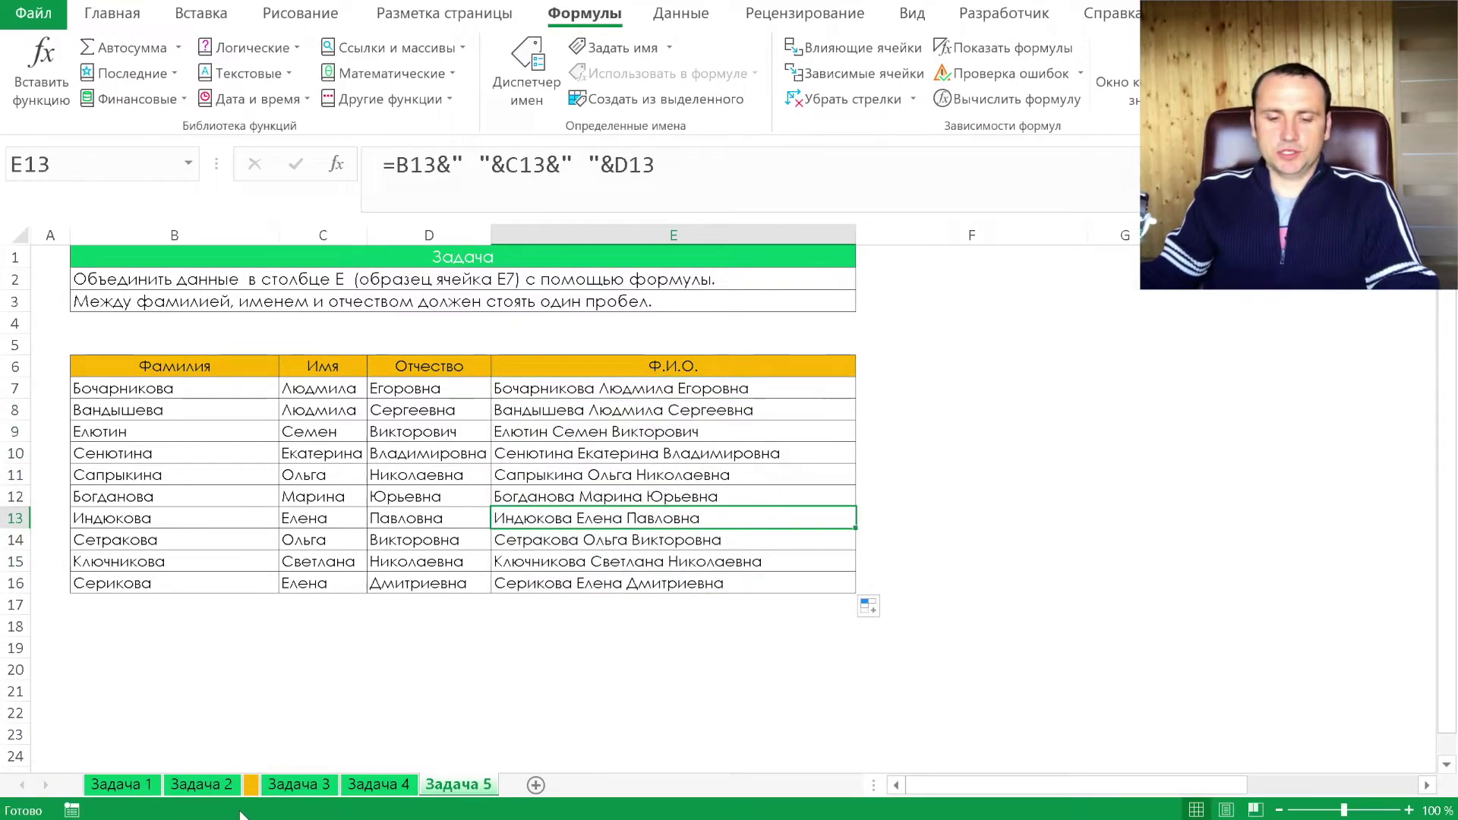
pyautogui.click(252, 785)
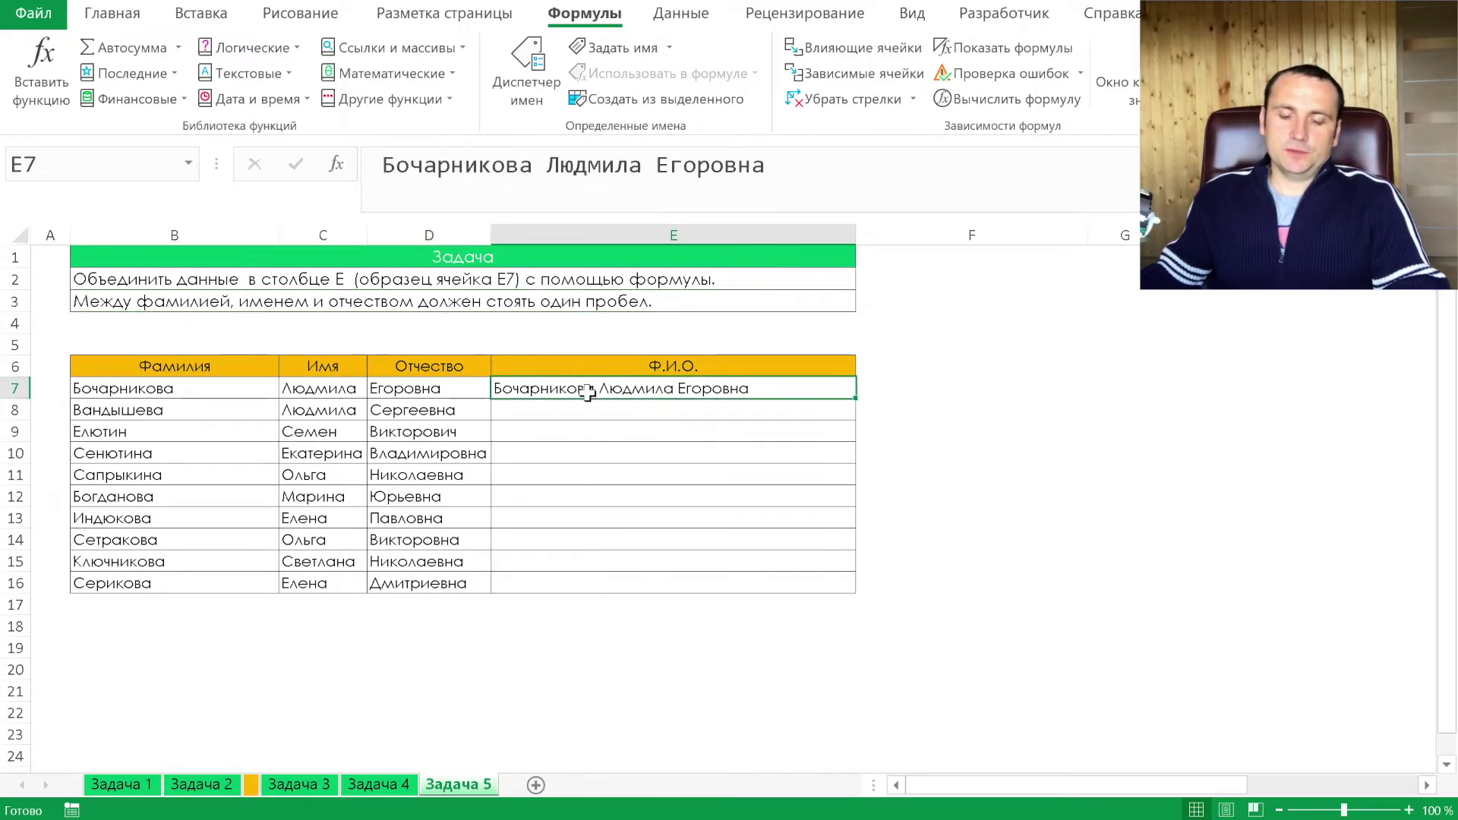
pyautogui.click(586, 408)
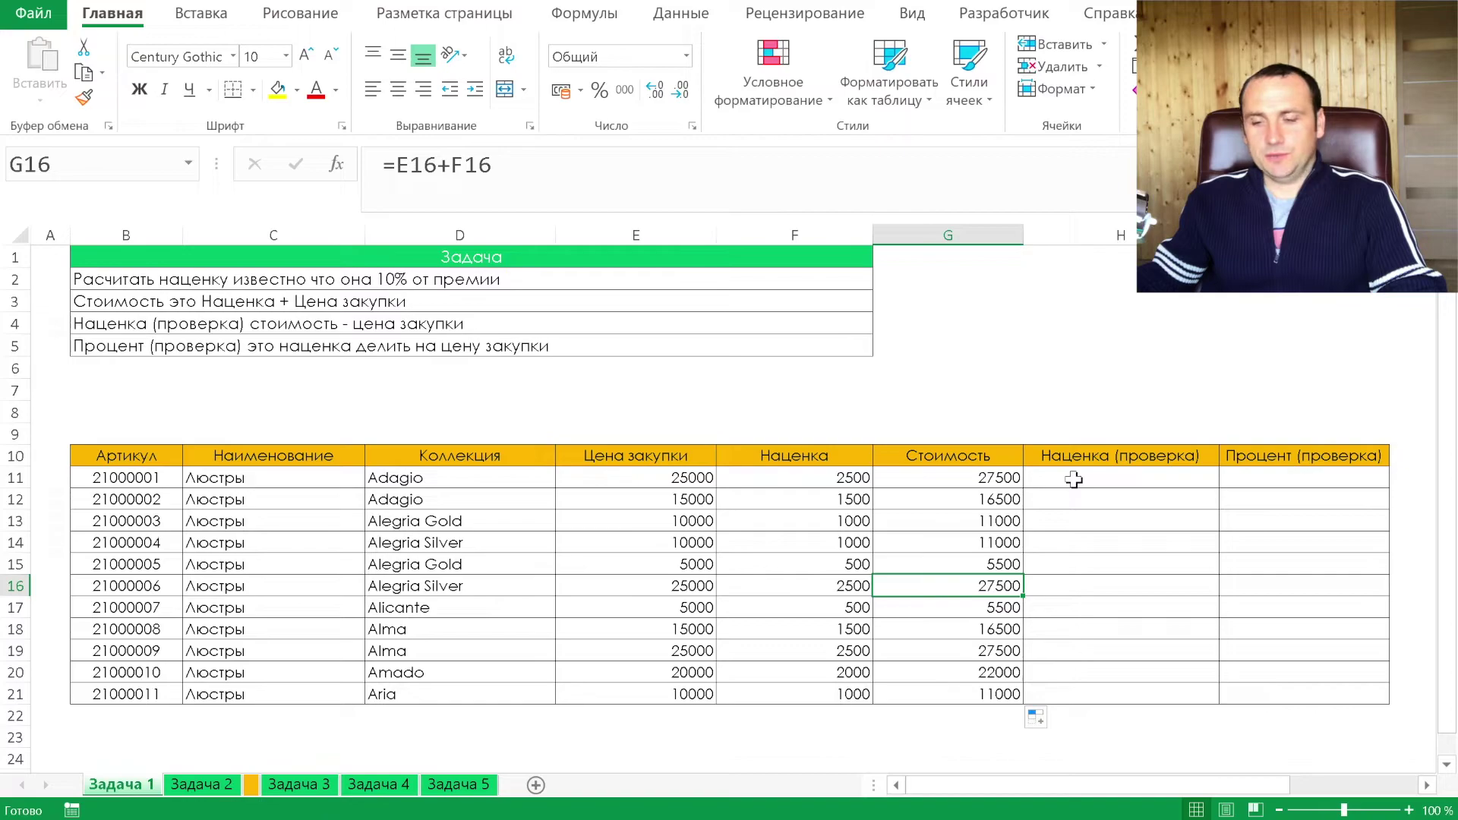
# - Select cell H11 in the Задача 1 markup table for the check formula
pyautogui.click(1074, 479)
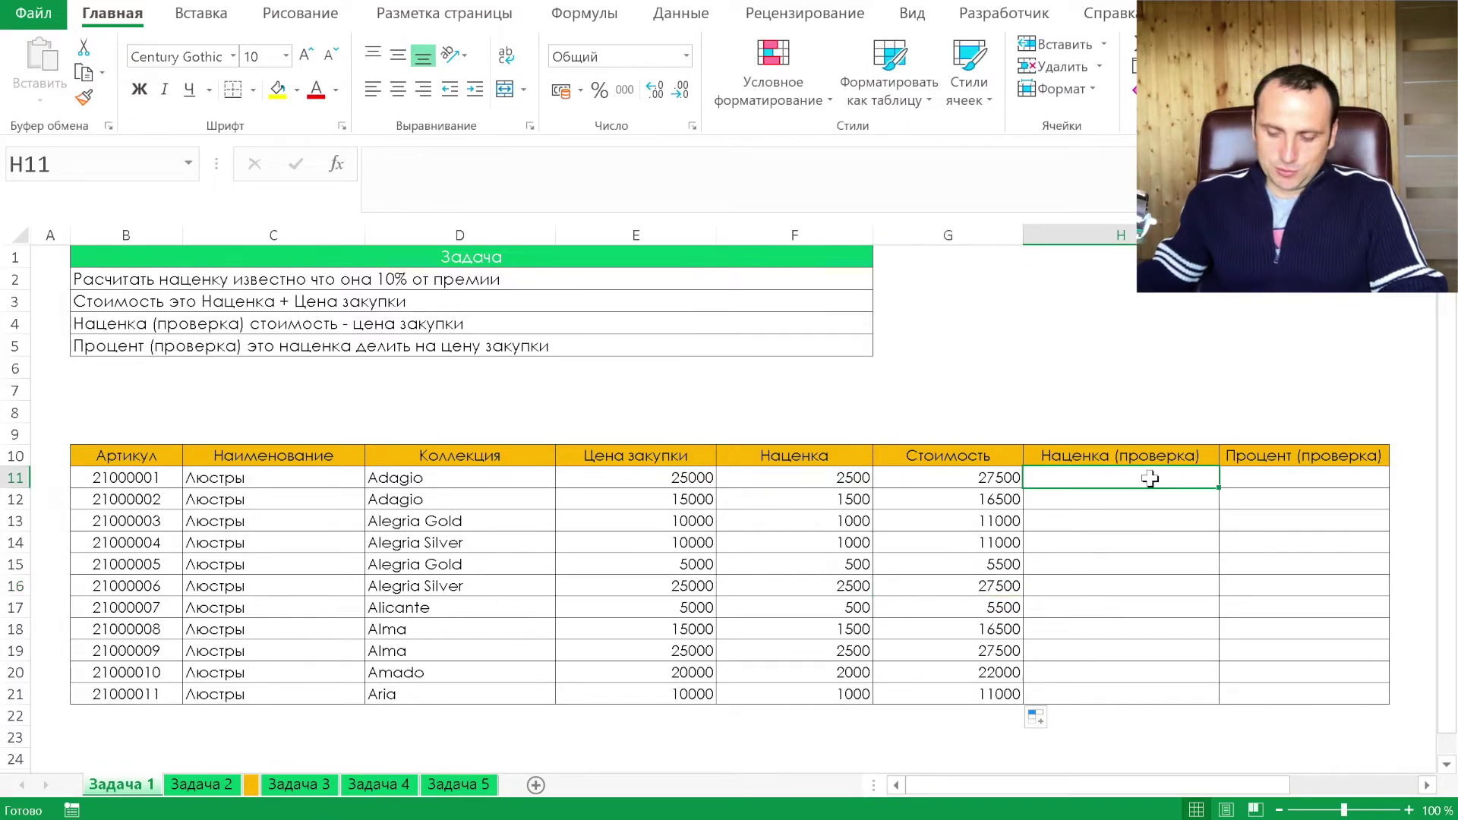
# - Enter =G11-E11 in H11 and copy it down to H21, giving 2500, 1500, 1000…
pyautogui.write('=')
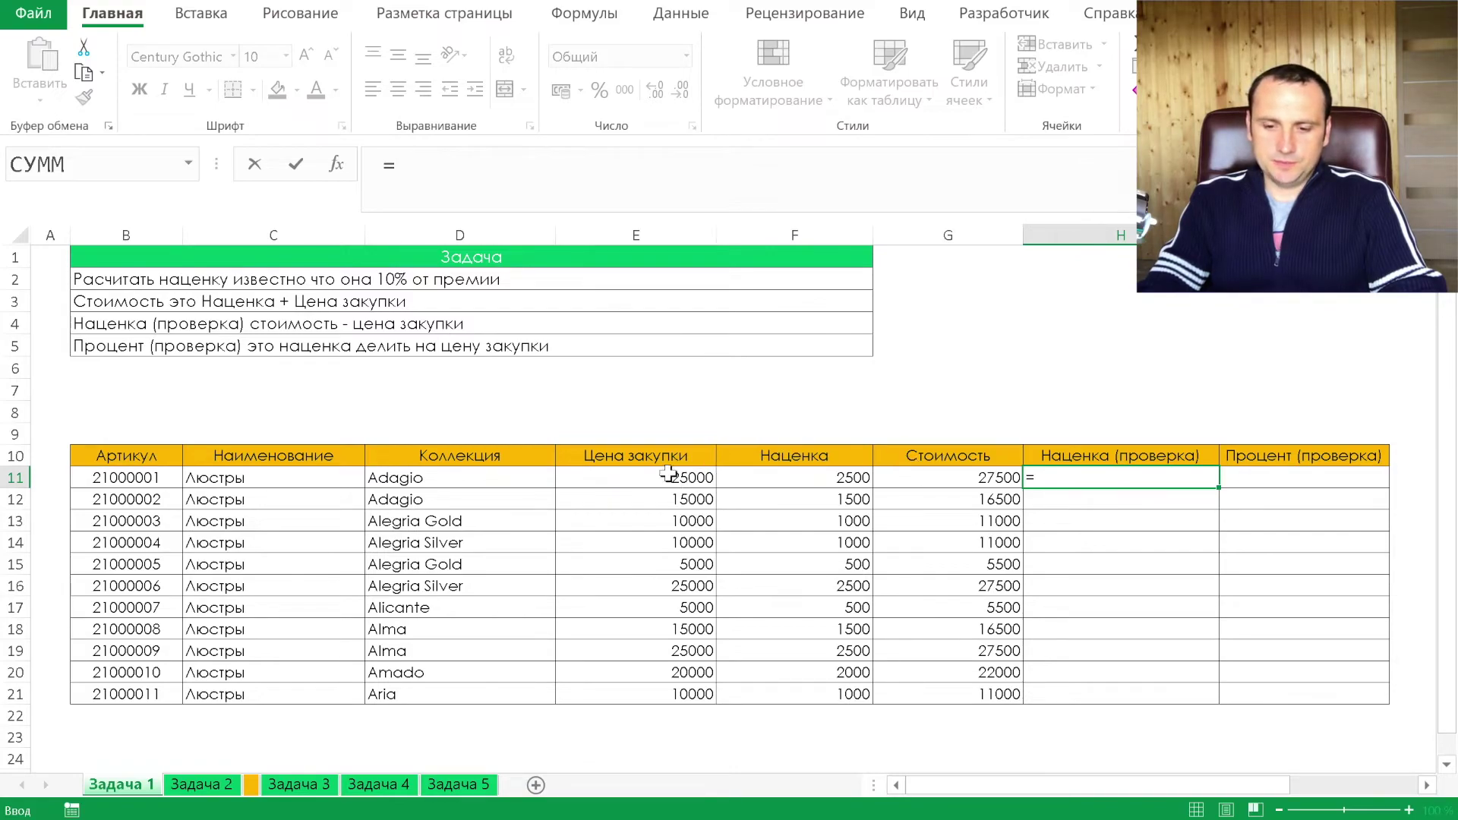
pyautogui.click(899, 480)
pyautogui.write('-')
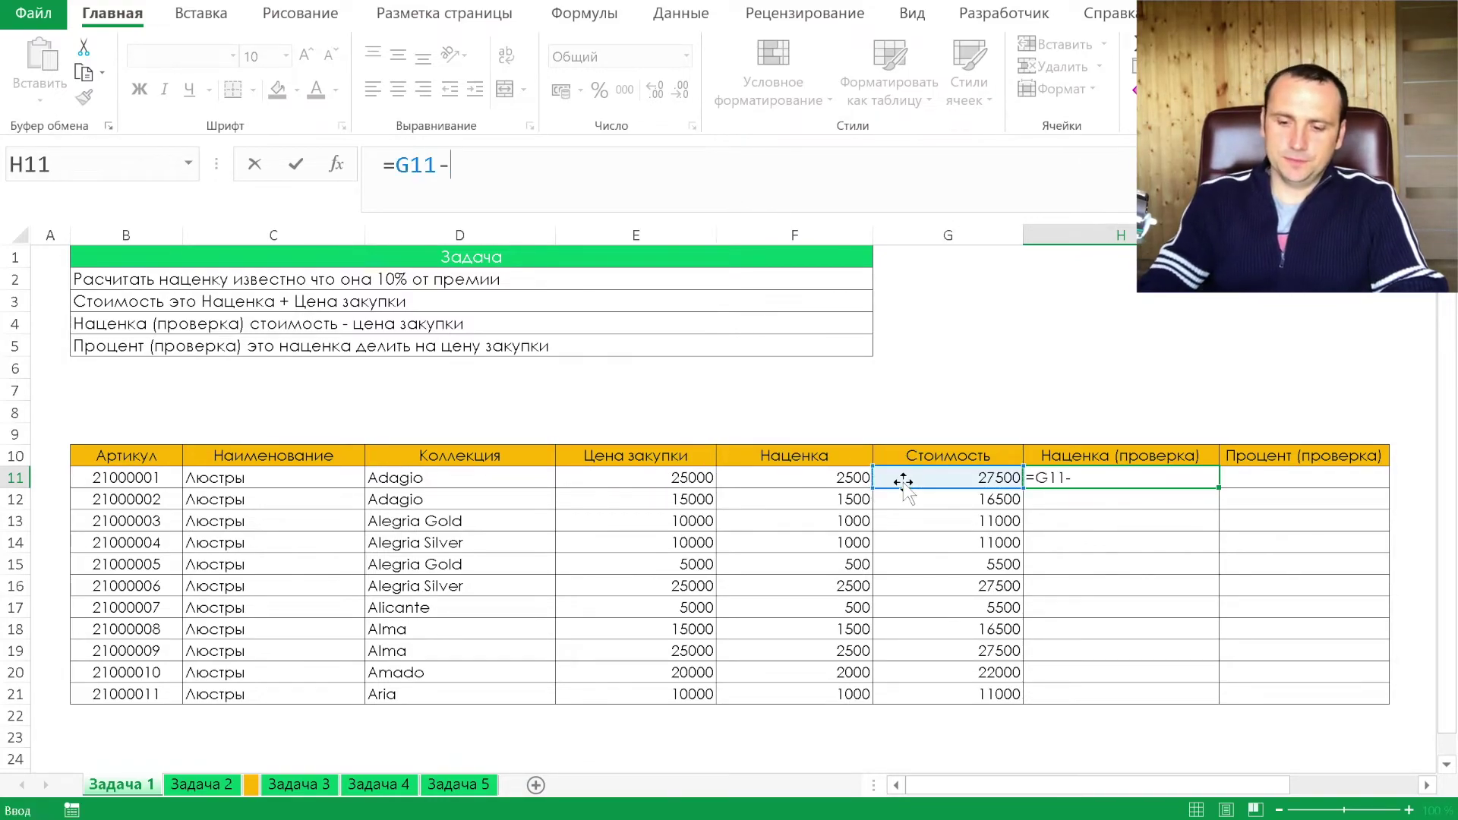
pyautogui.click(657, 478)
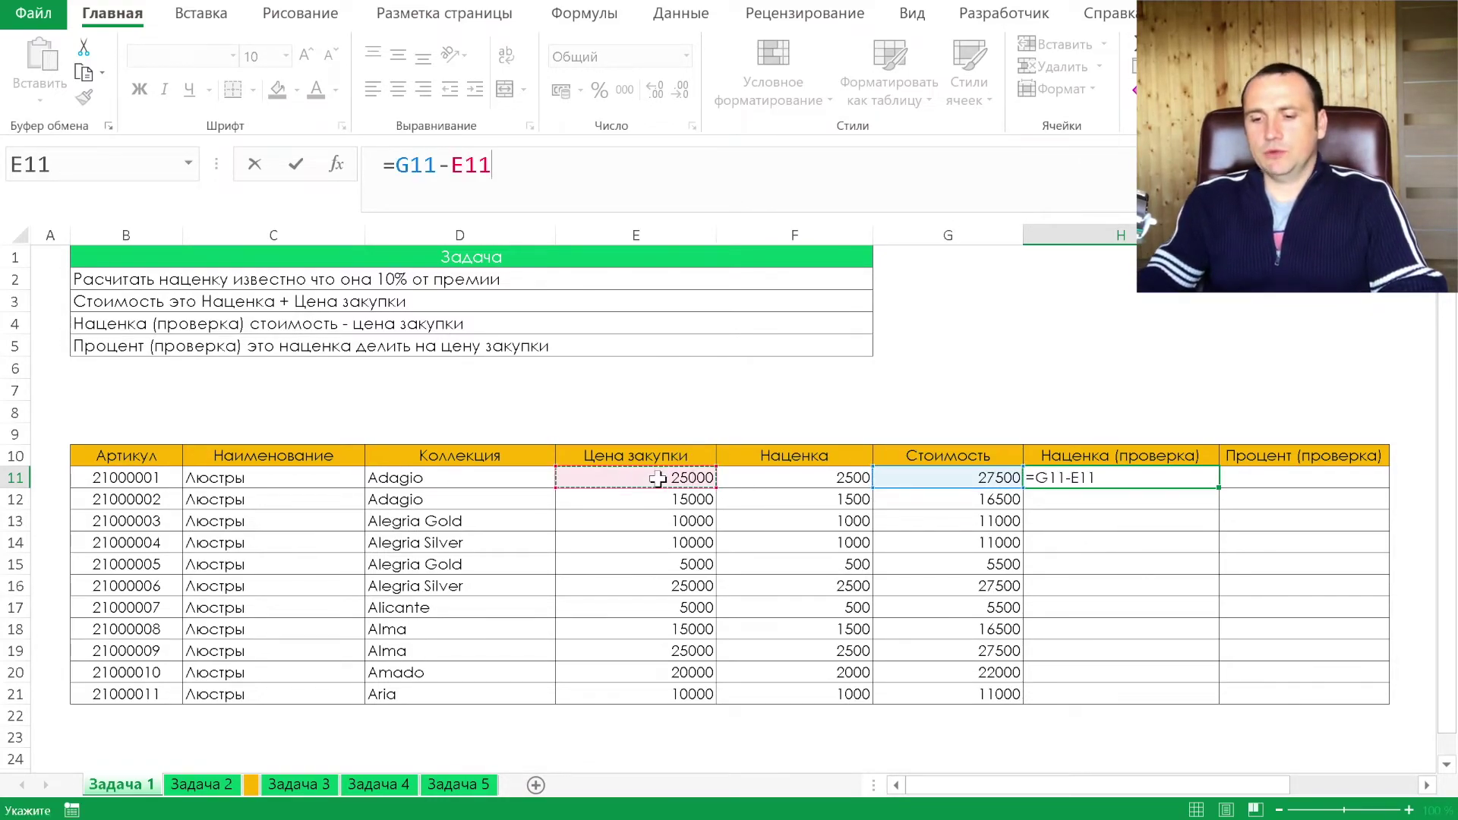
pyautogui.press('Return')
pyautogui.click(1158, 472)
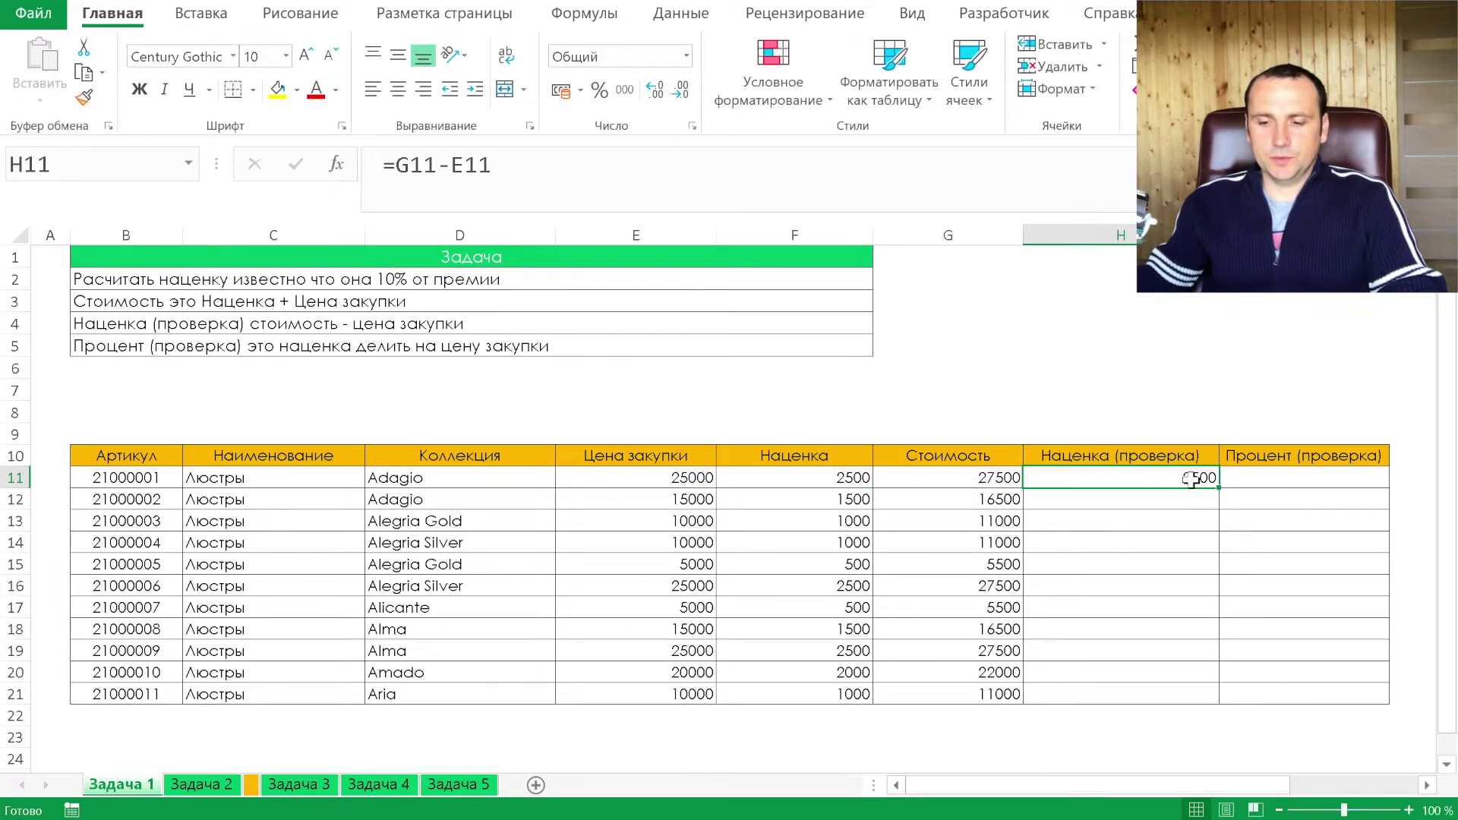
pyautogui.doubleClick(1219, 488)
pyautogui.click(1276, 479)
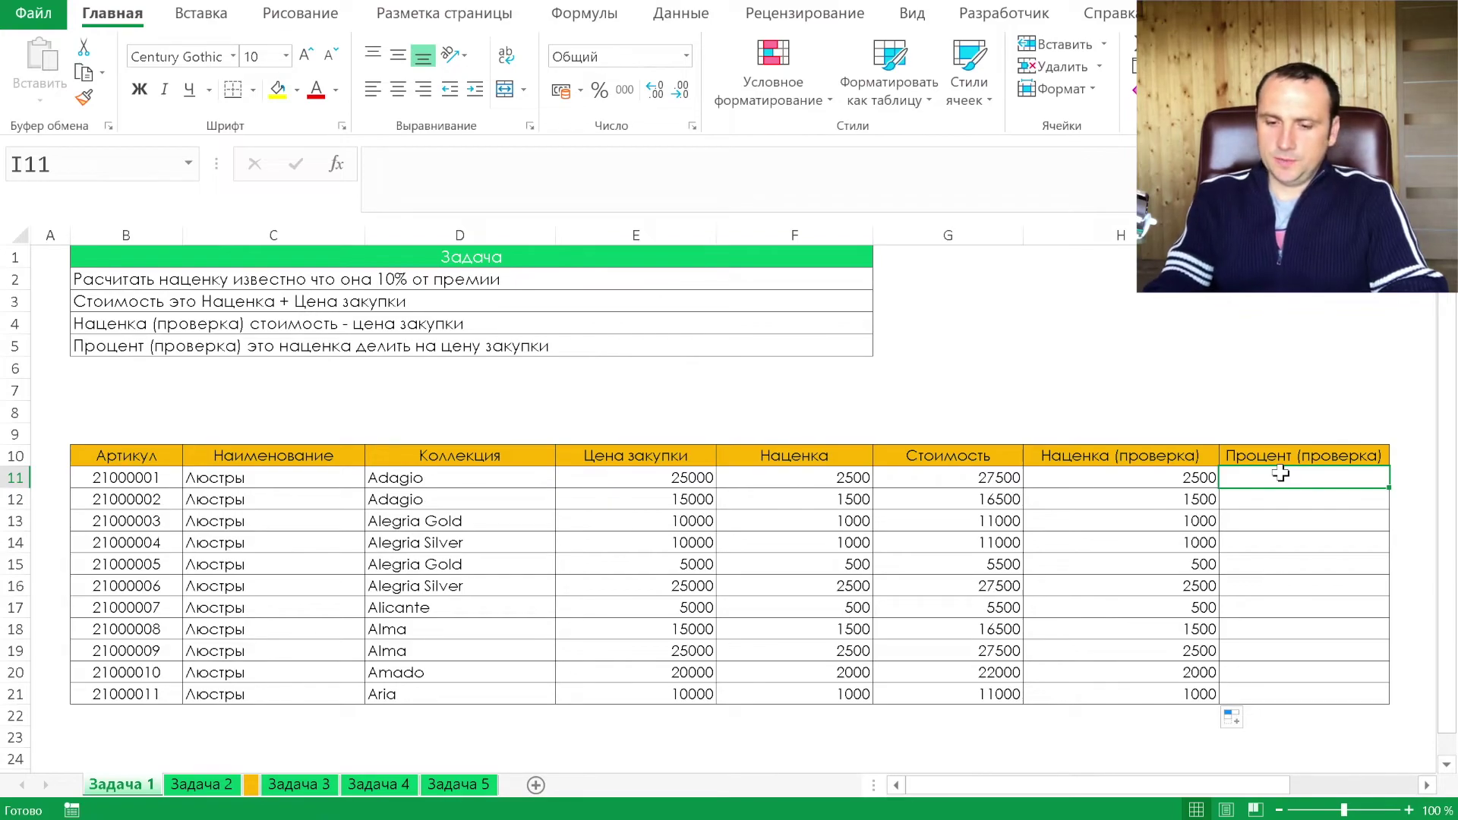
# - Attempt a percentage formula in I11 using a backslash instead of a division sign
pyautogui.write('=')
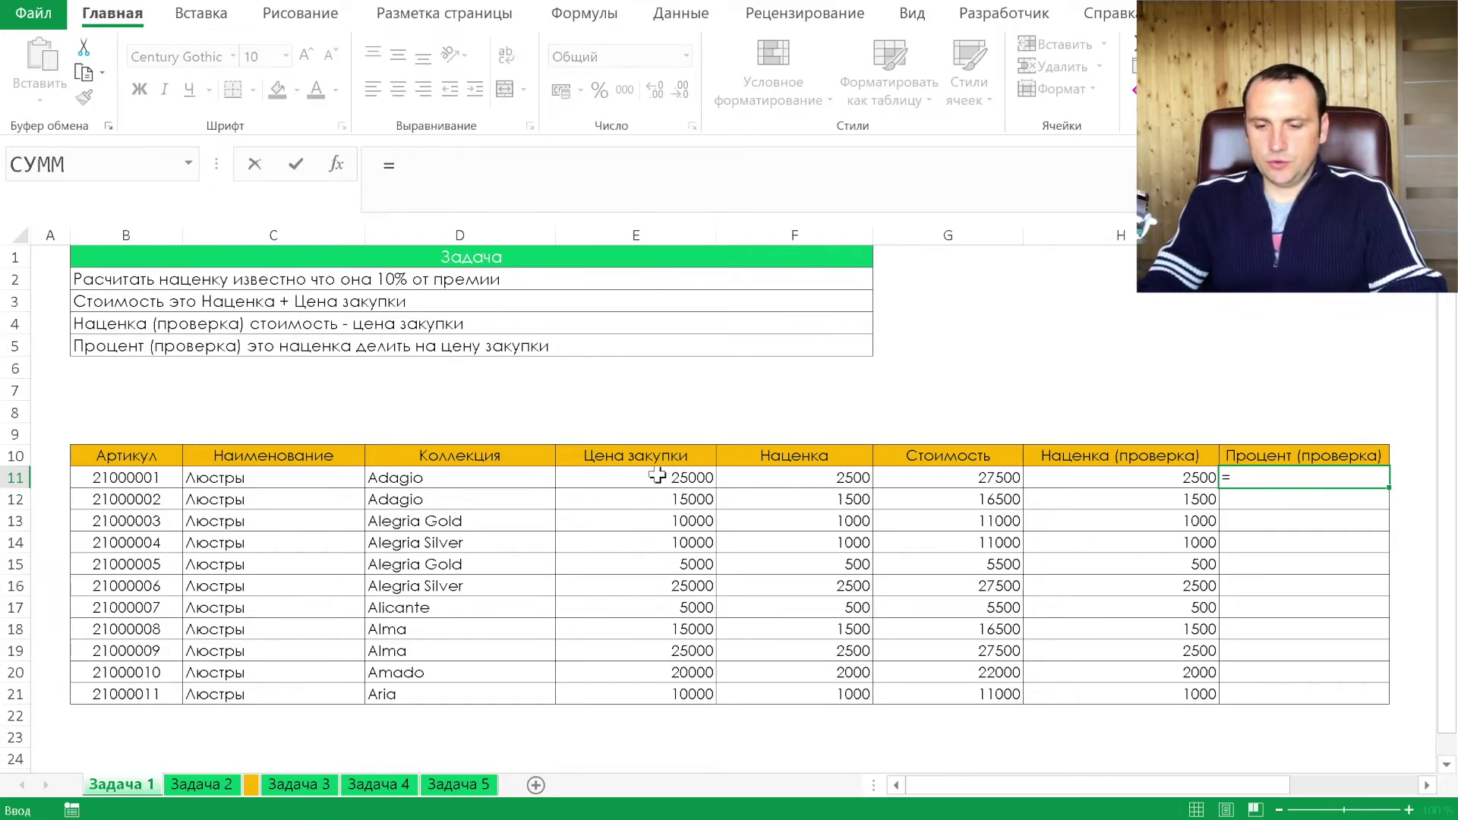
pyautogui.click(657, 476)
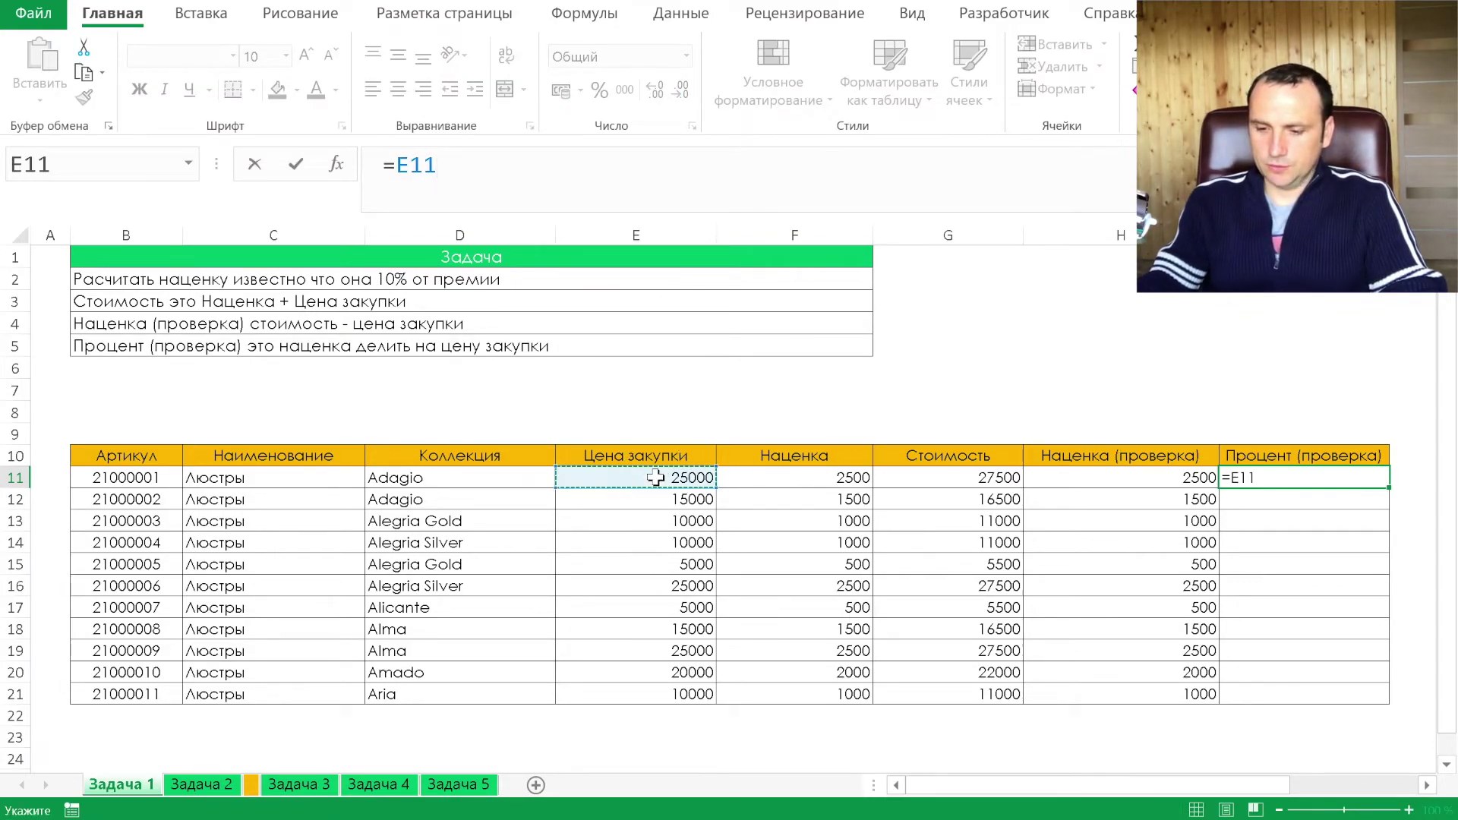
pyautogui.write('\\')
pyautogui.click(782, 480)
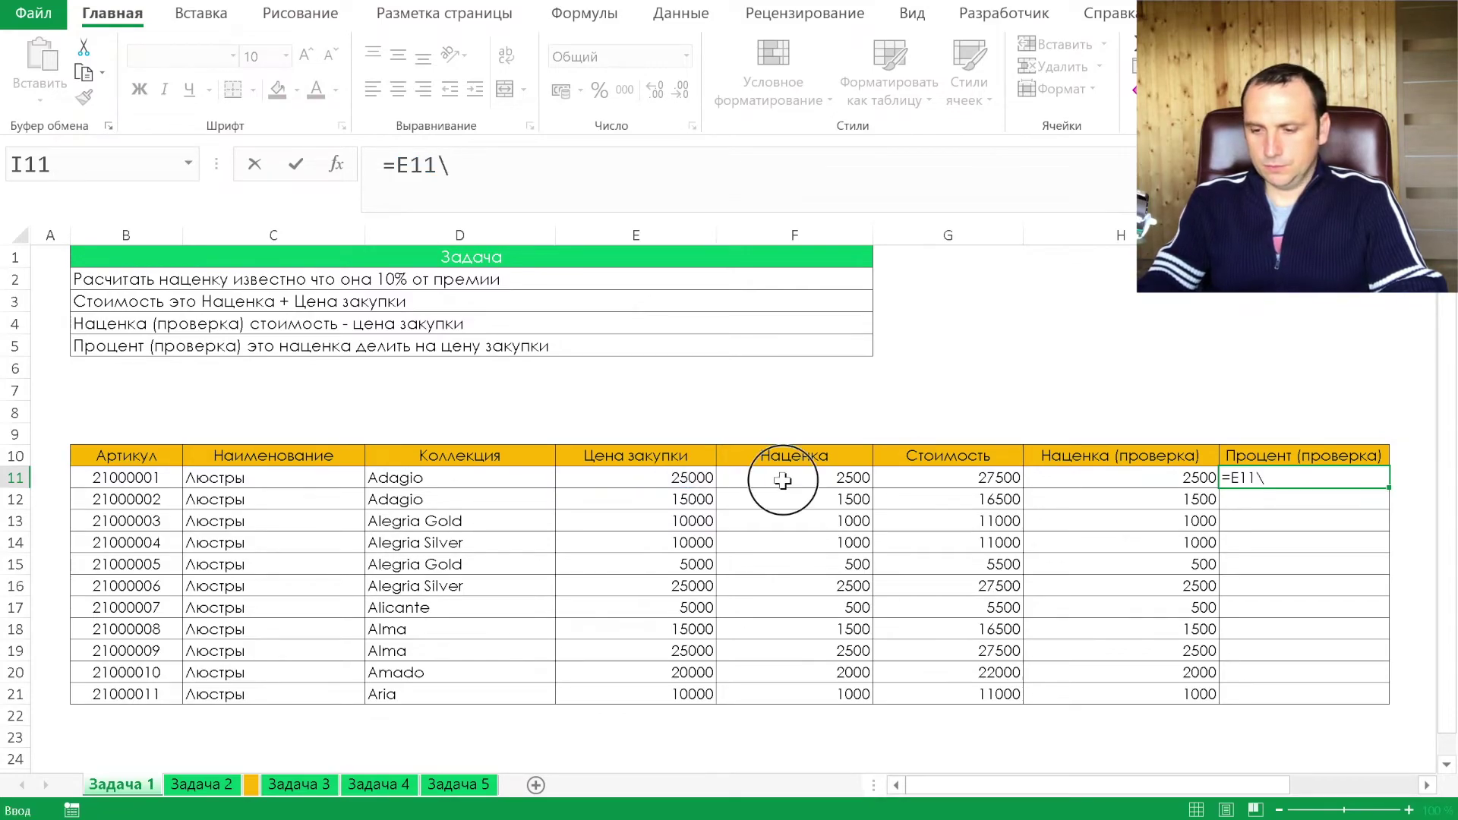
pyautogui.click(1261, 483)
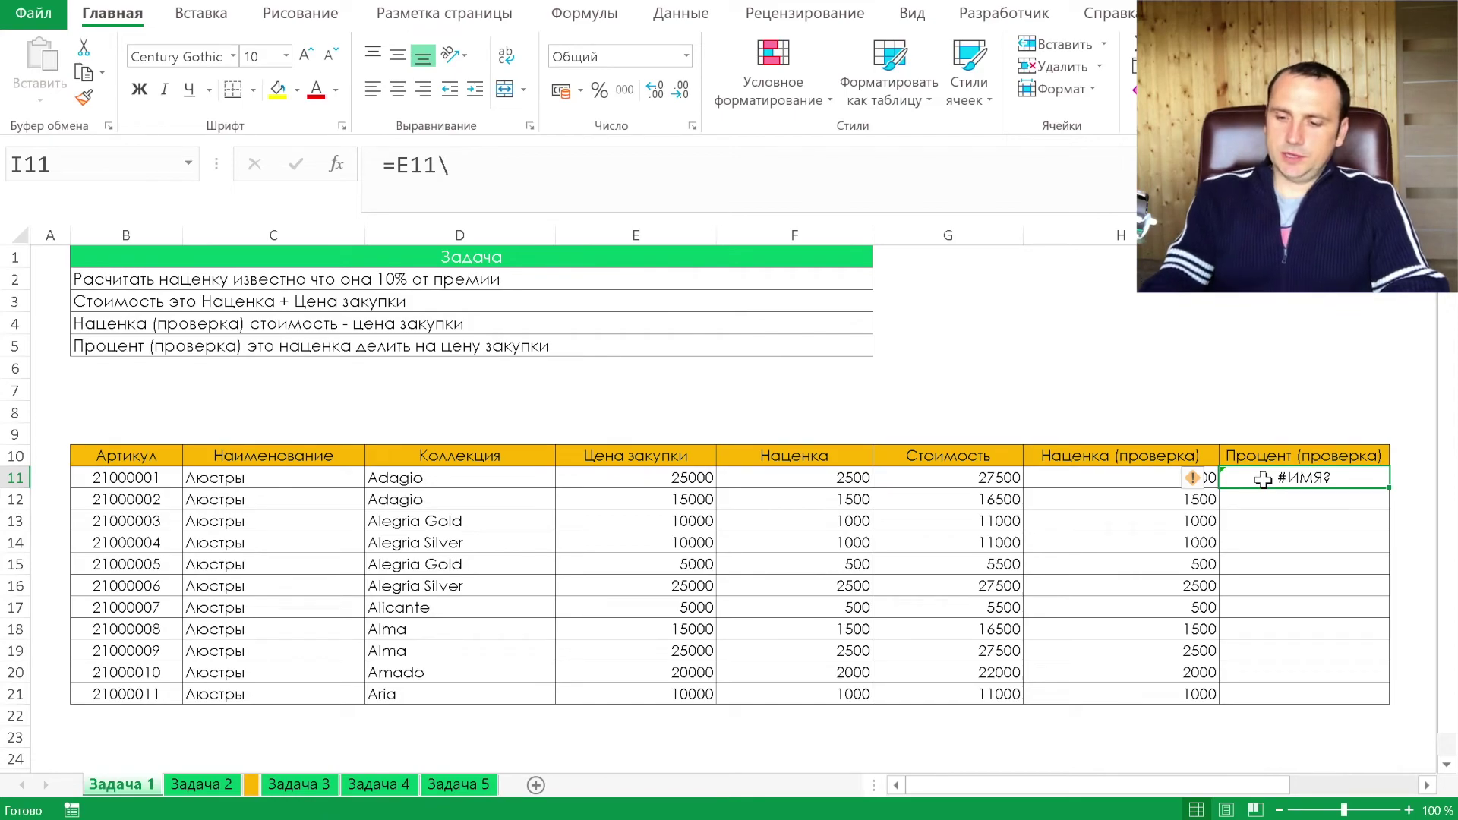
pyautogui.write('=')
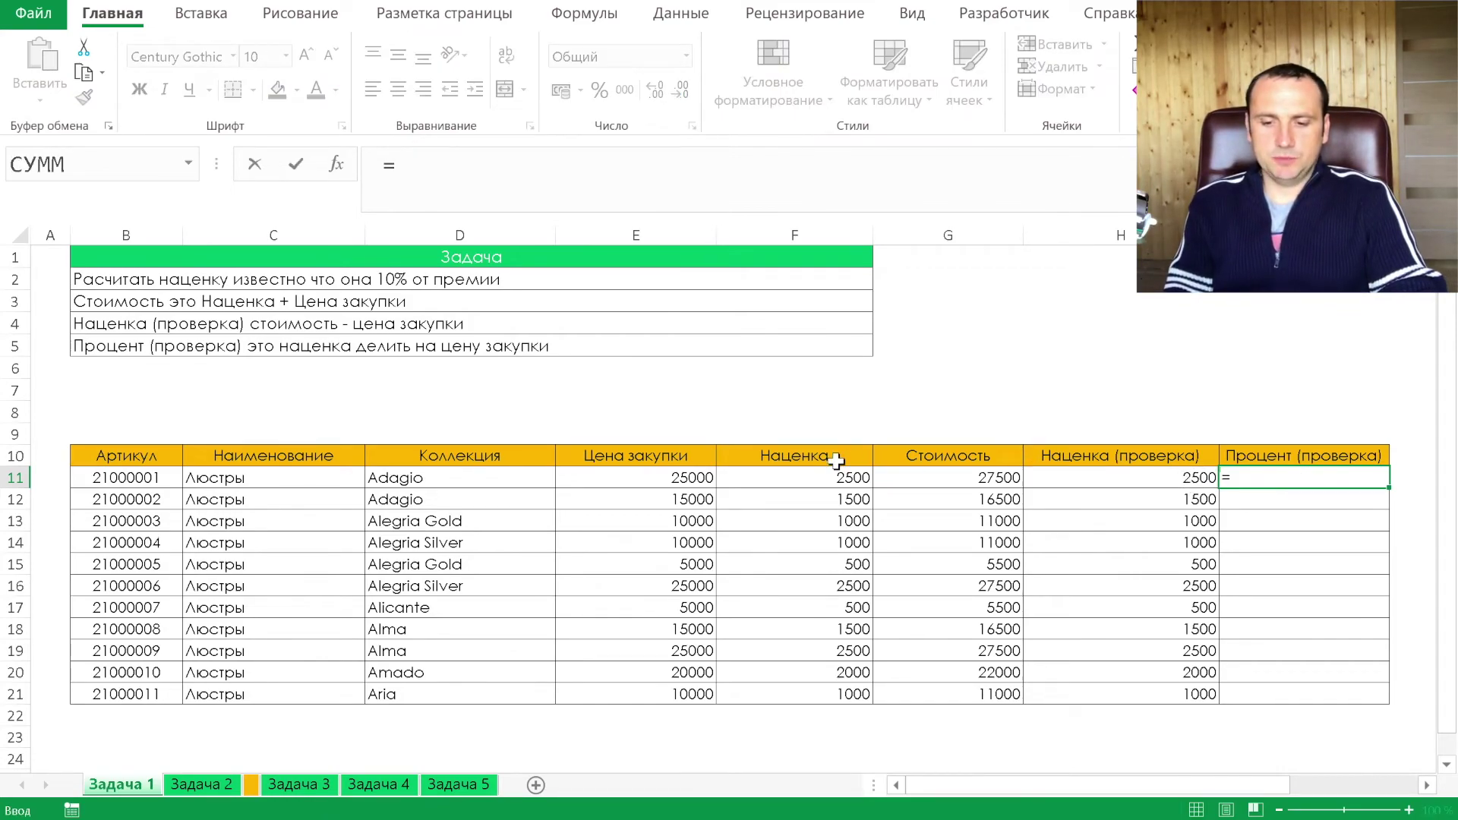
pyautogui.click(817, 478)
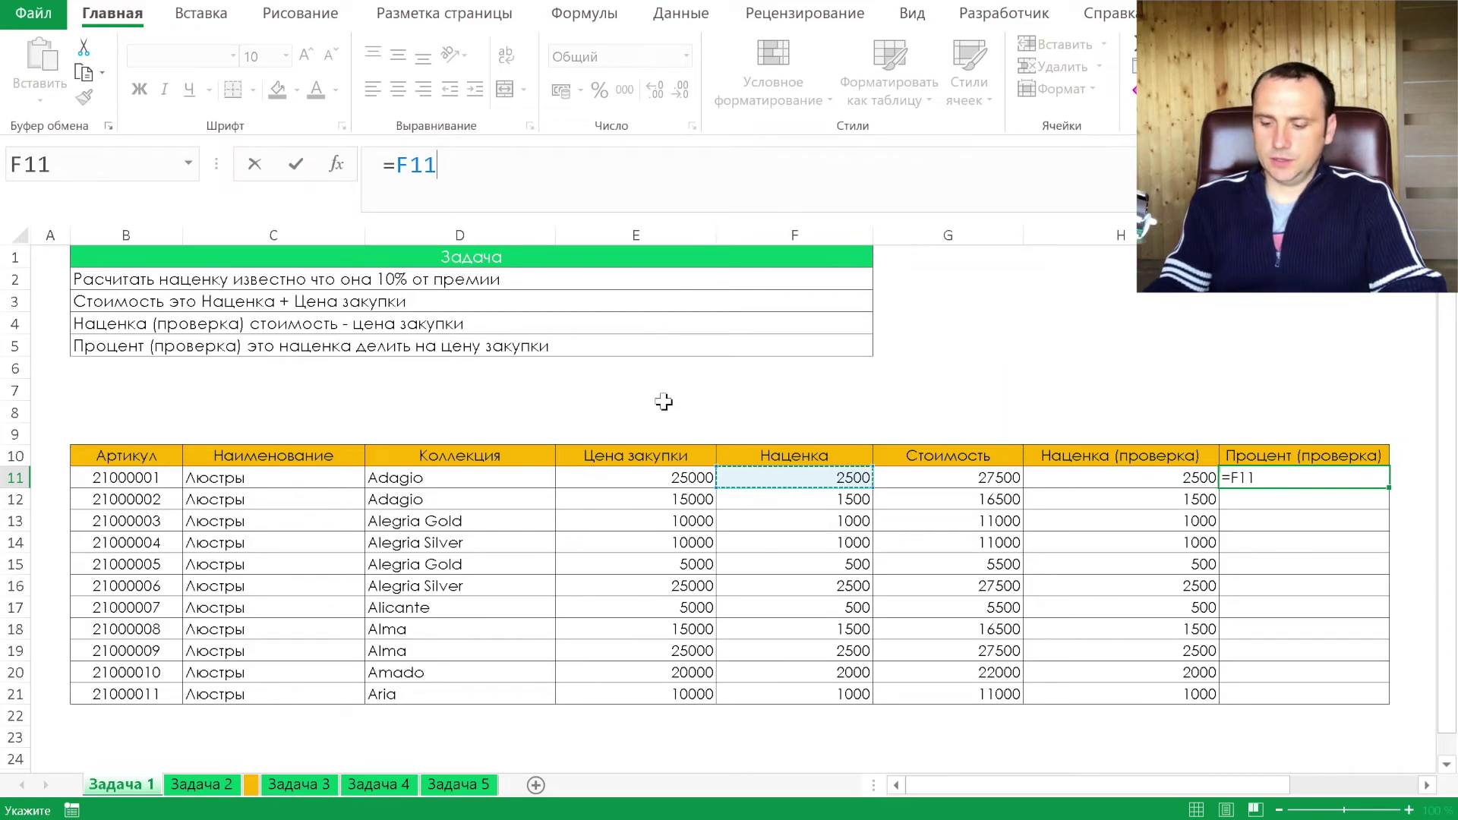
pyautogui.write('\\')
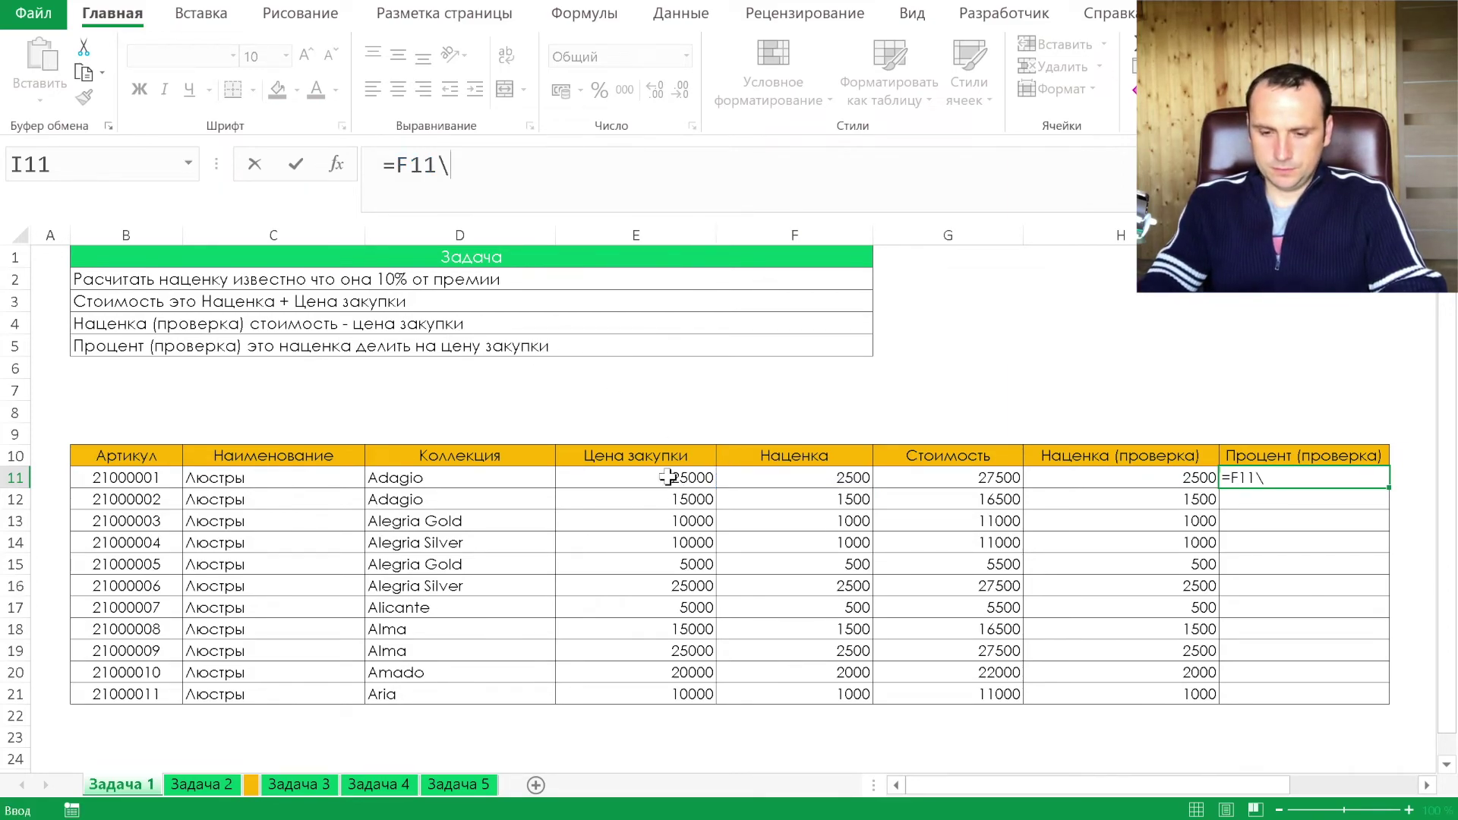
pyautogui.click(657, 480)
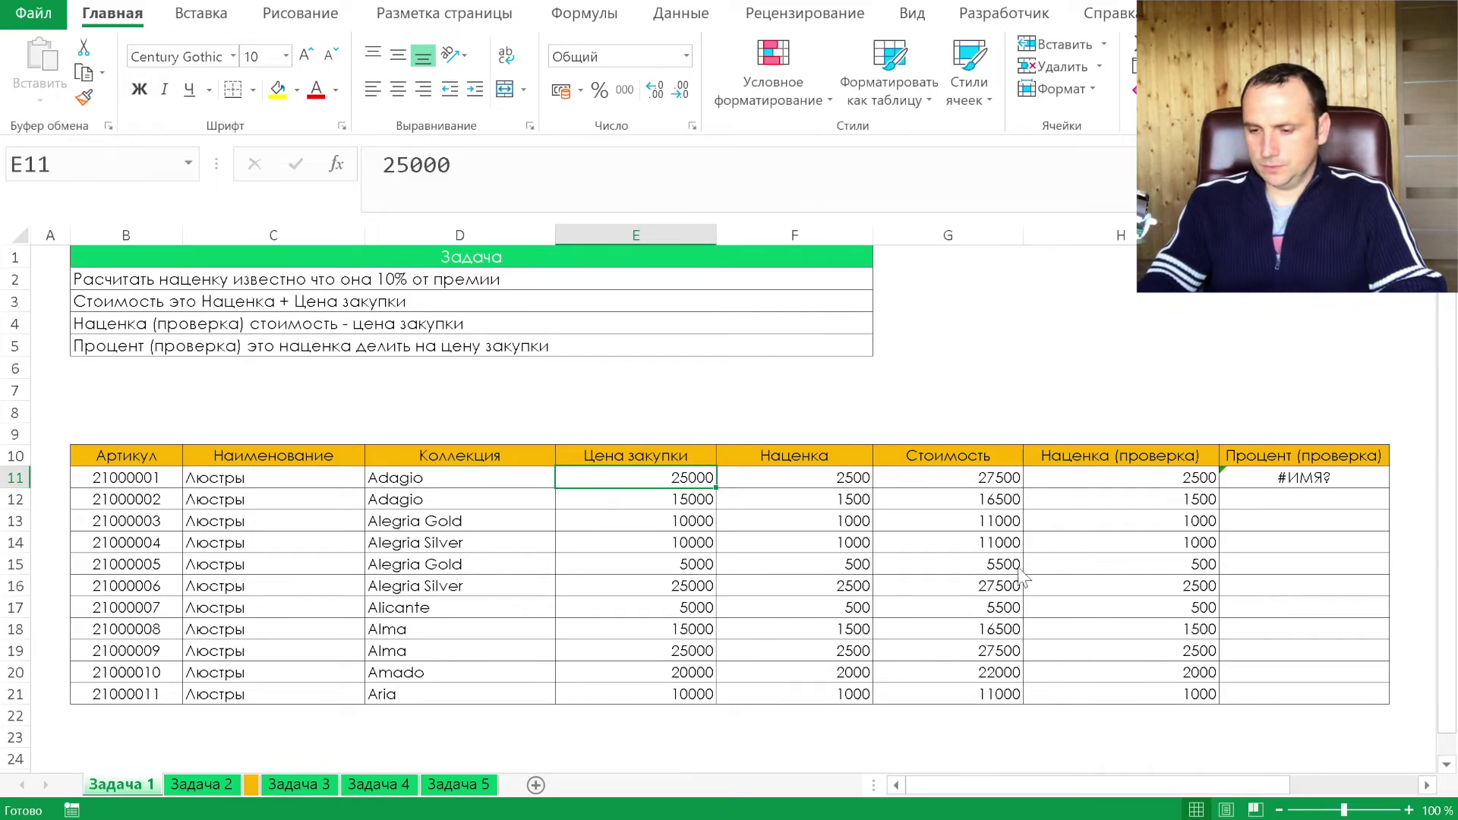
# - Clear I11, enter =F11/E11 for the 10% markup ratio, then move to Задача 2
pyautogui.click(1226, 480)
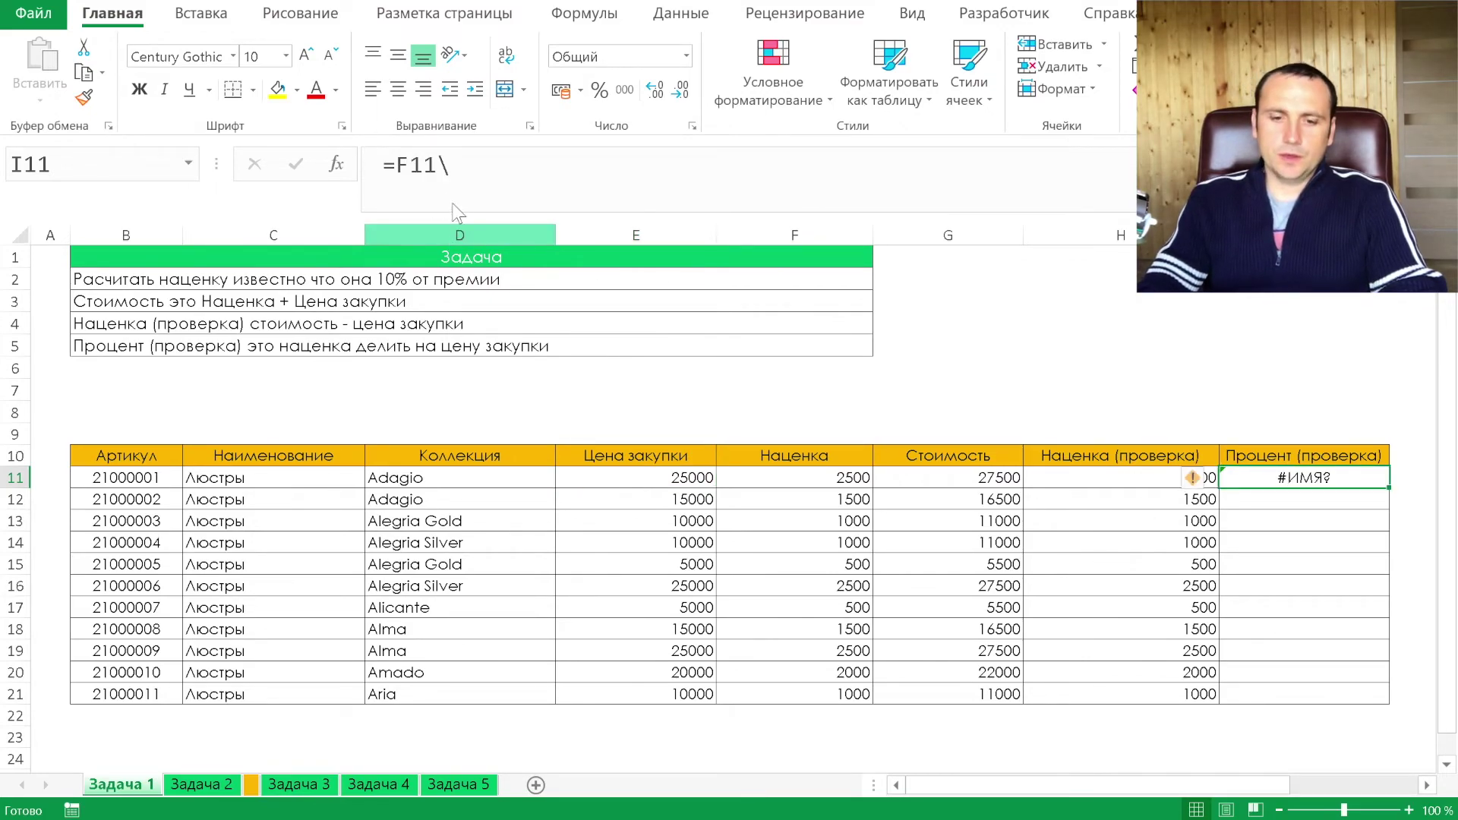
pyautogui.press('Delete')
pyautogui.press('Down')
pyautogui.press('Down')
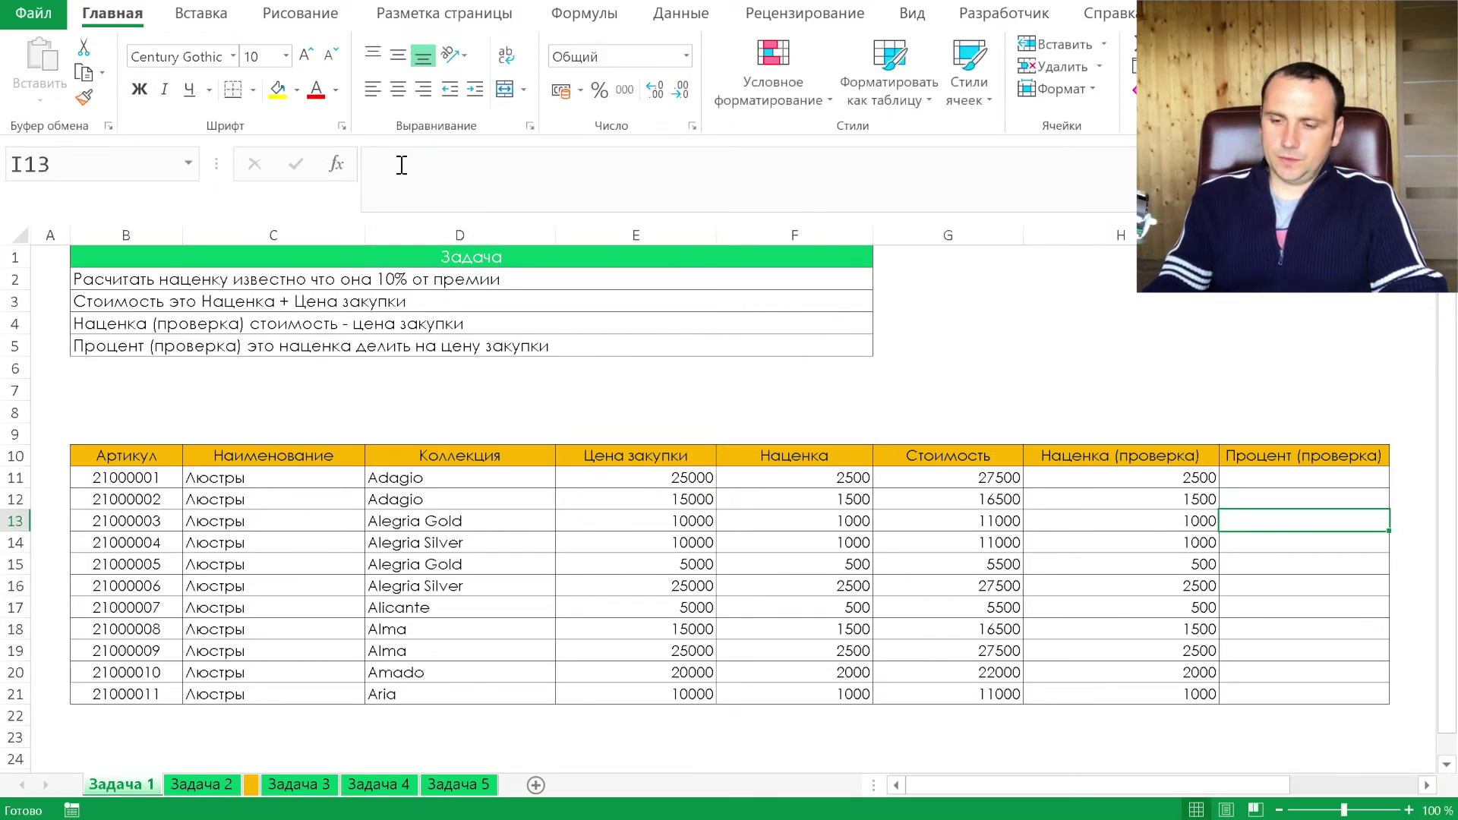
pyautogui.press('Up')
pyautogui.press('Up')
pyautogui.write('=')
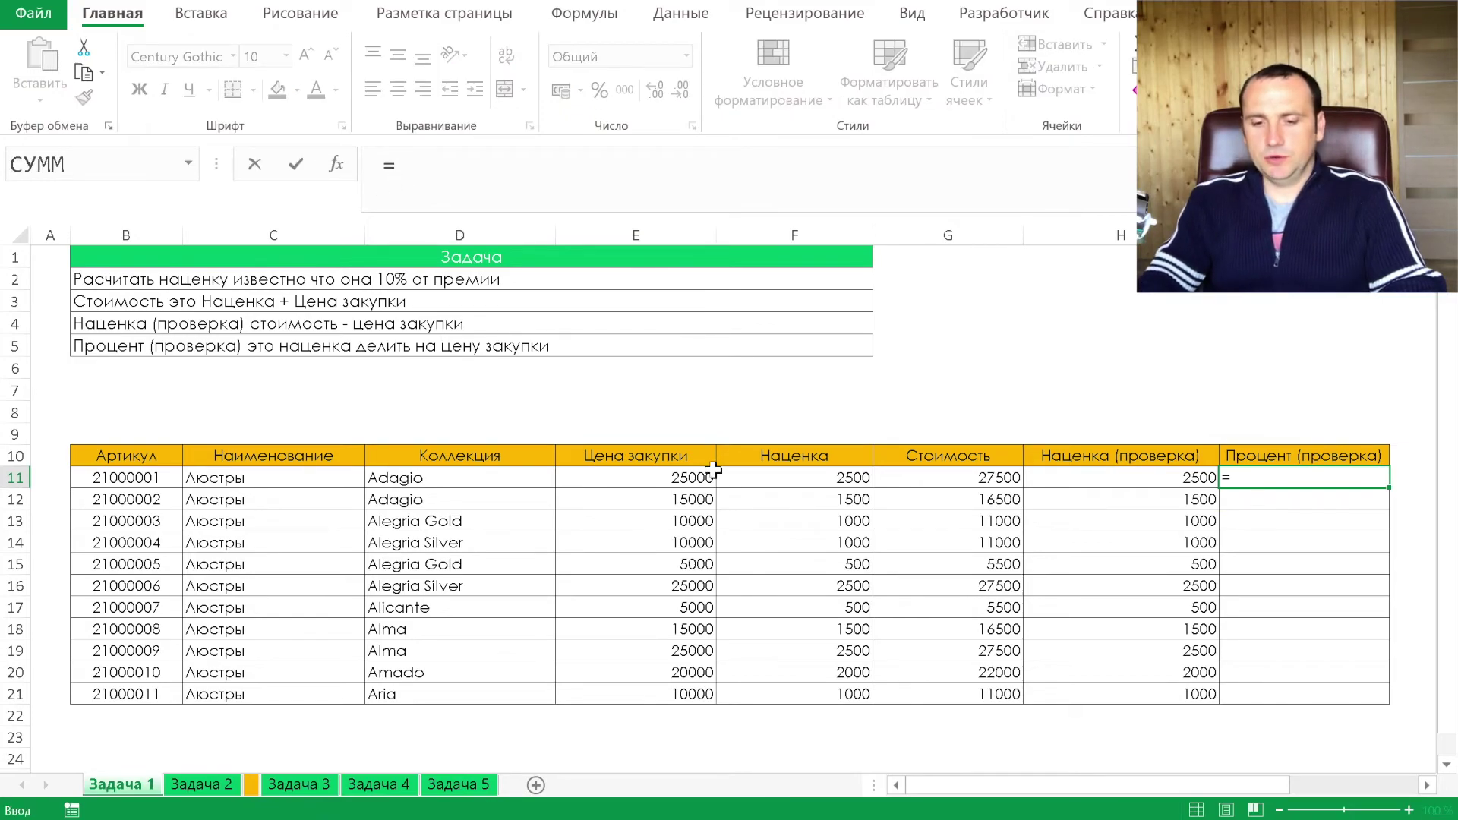
pyautogui.click(811, 477)
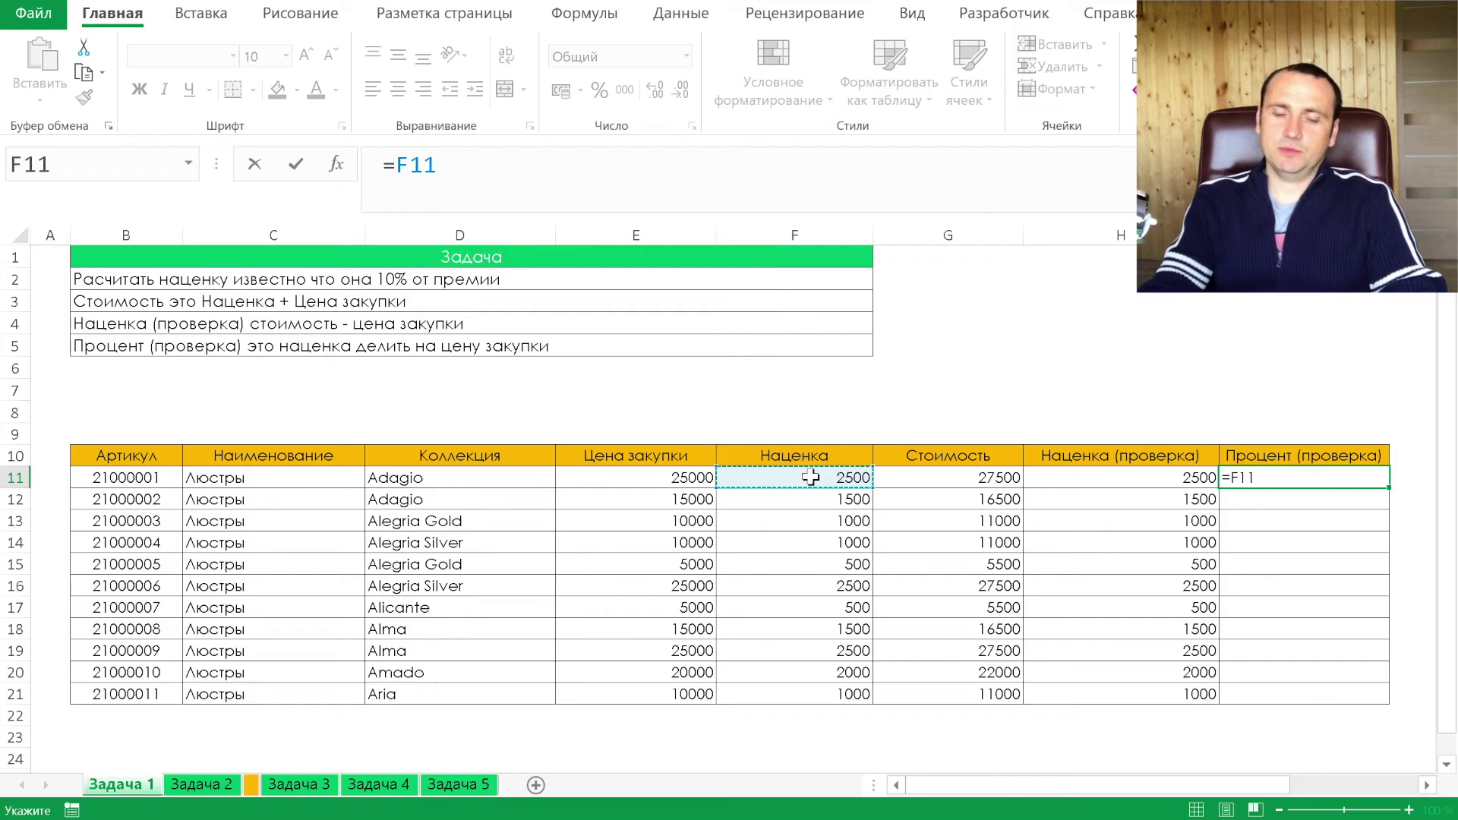
pyautogui.write('/')
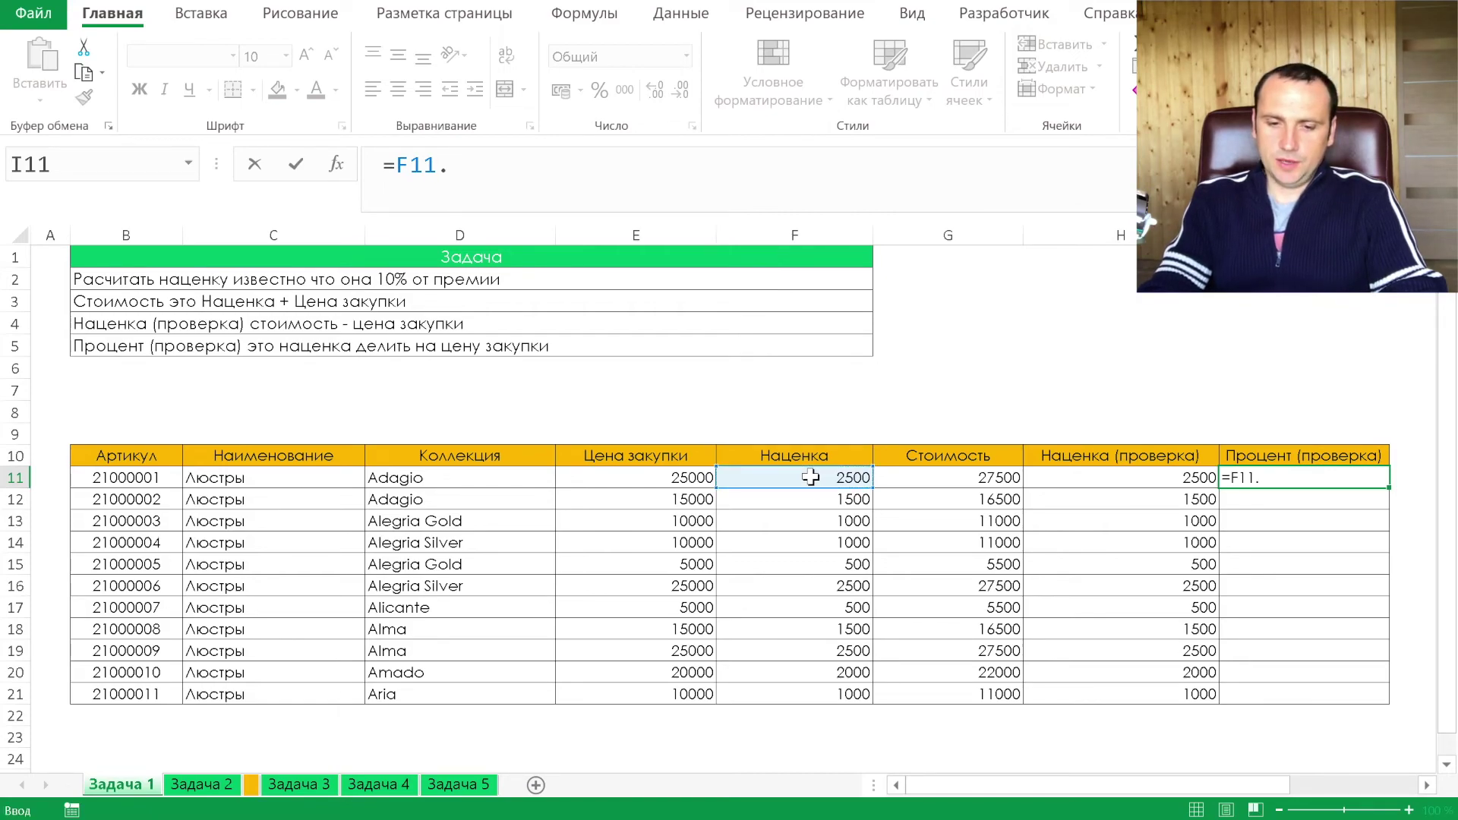
pyautogui.write('E11')
pyautogui.hotkey('ctrl', 'Return')
pyautogui.click(222, 785)
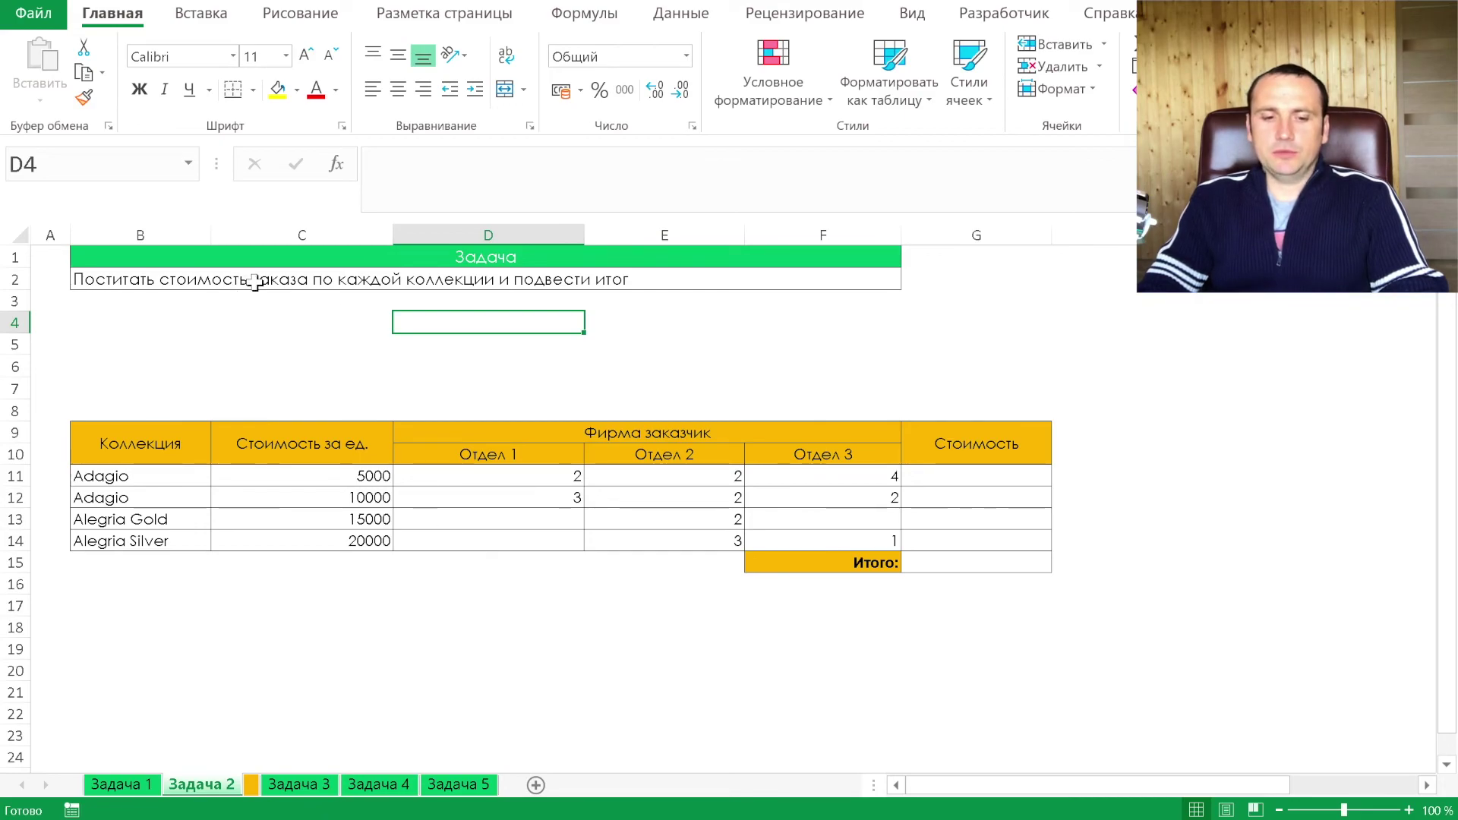
# - Select the task description in B2 and start editing its text in the formula bar
pyautogui.click(101, 279)
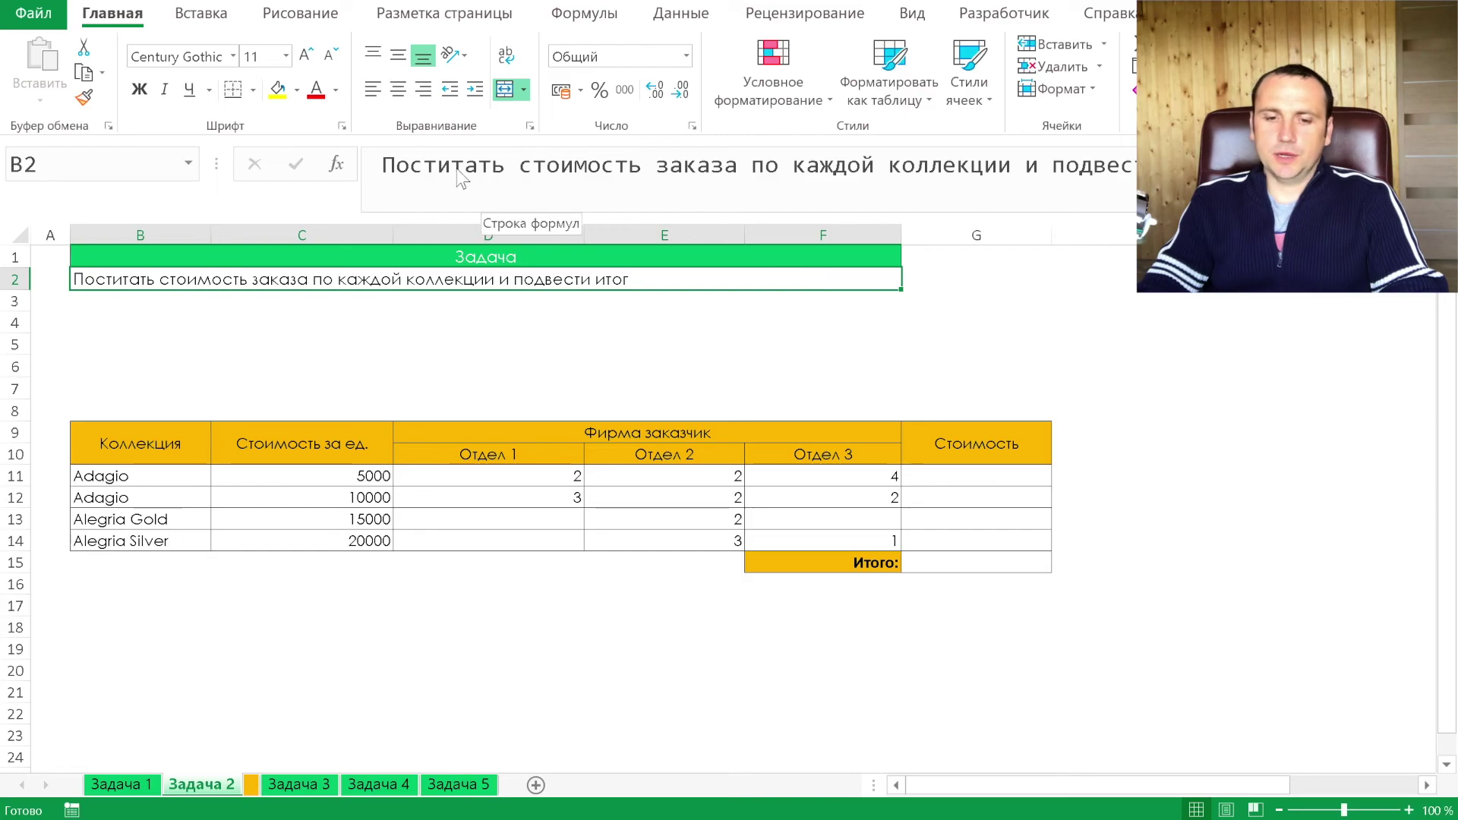
pyautogui.click(428, 169)
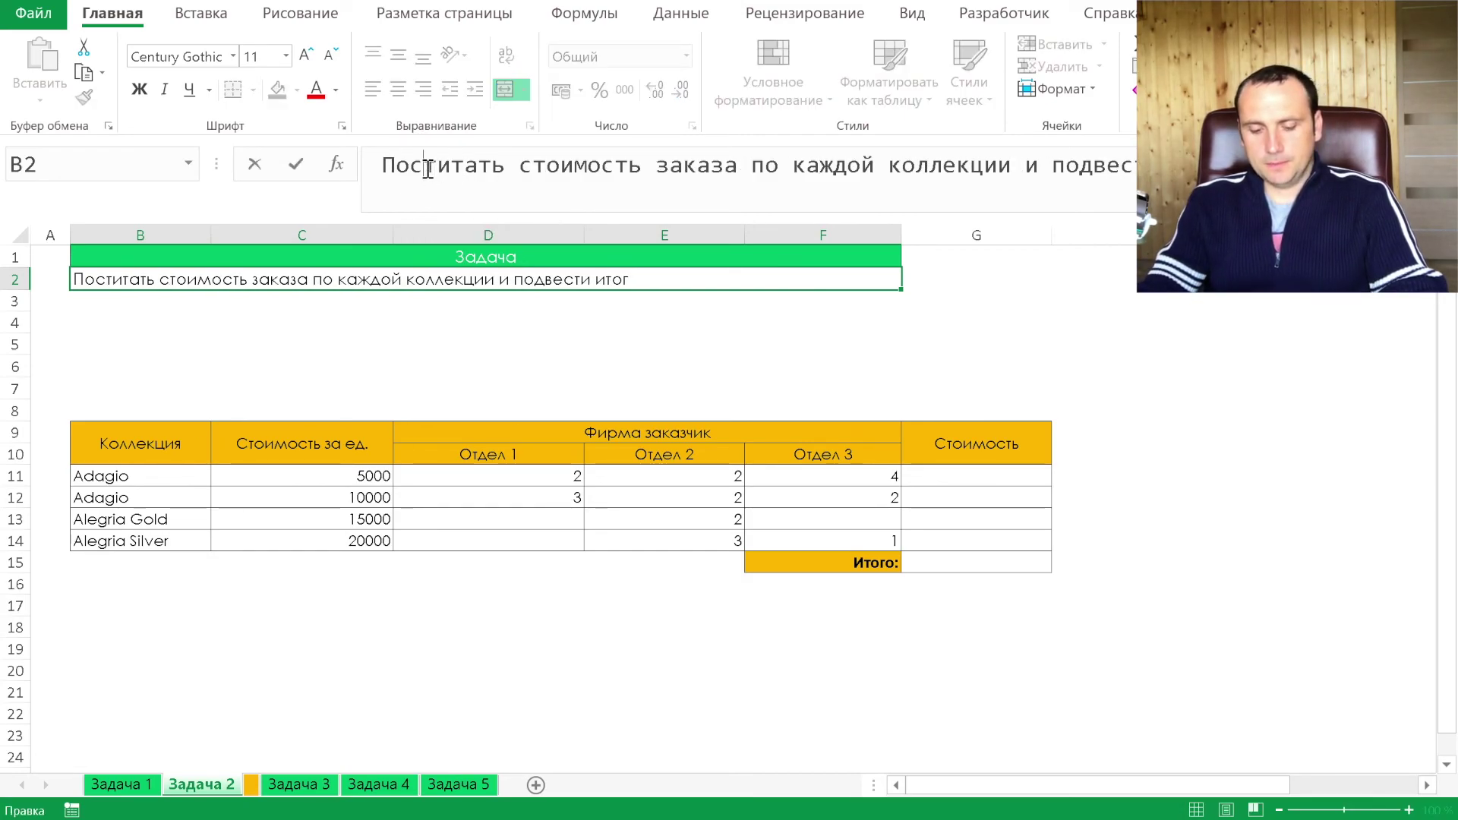
# - Finish =F7-B9 in F9 and copy it down to F22
pyautogui.write('чи')
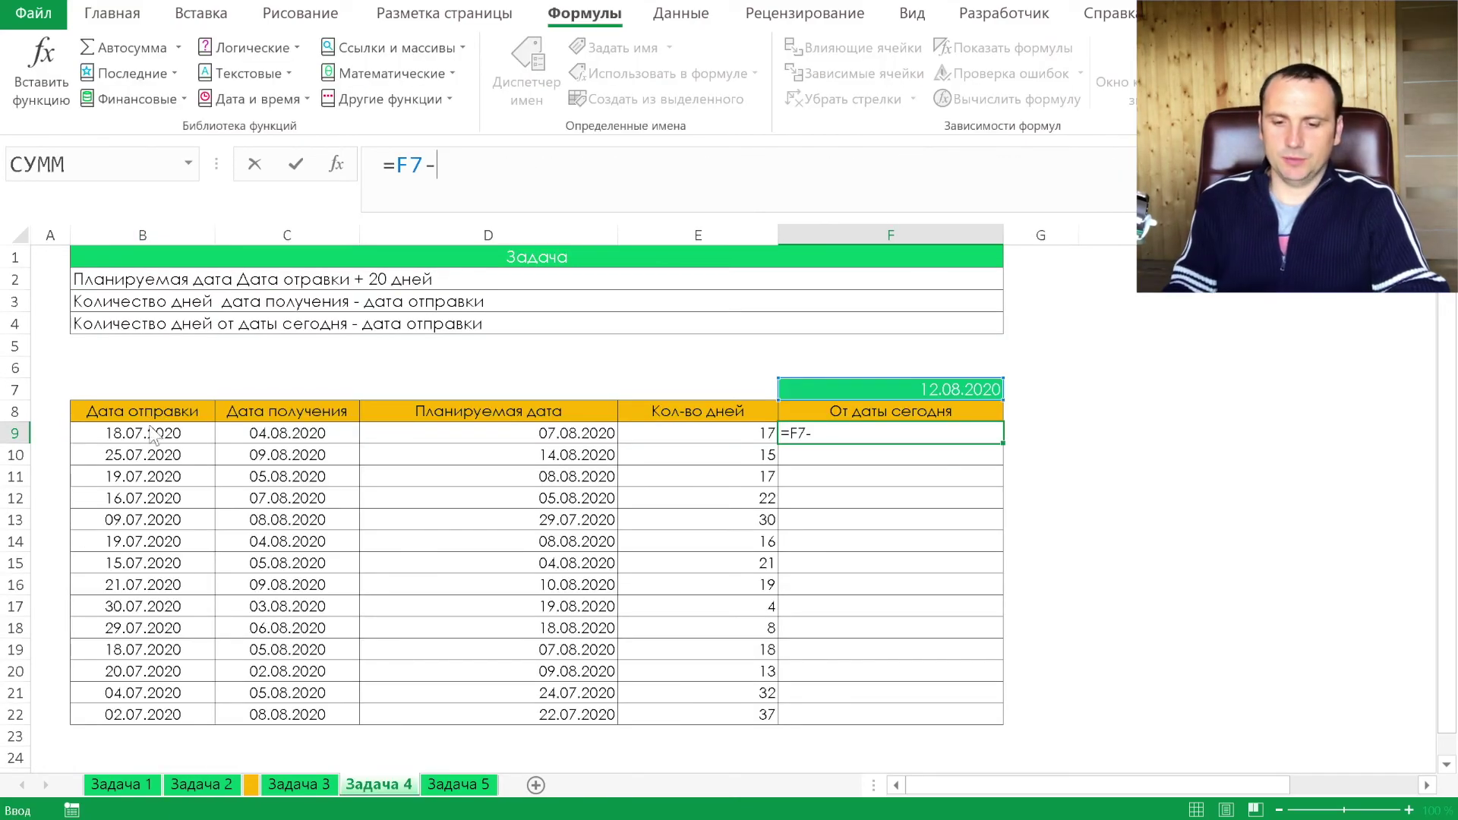
pyautogui.click(154, 431)
pyautogui.press('Return')
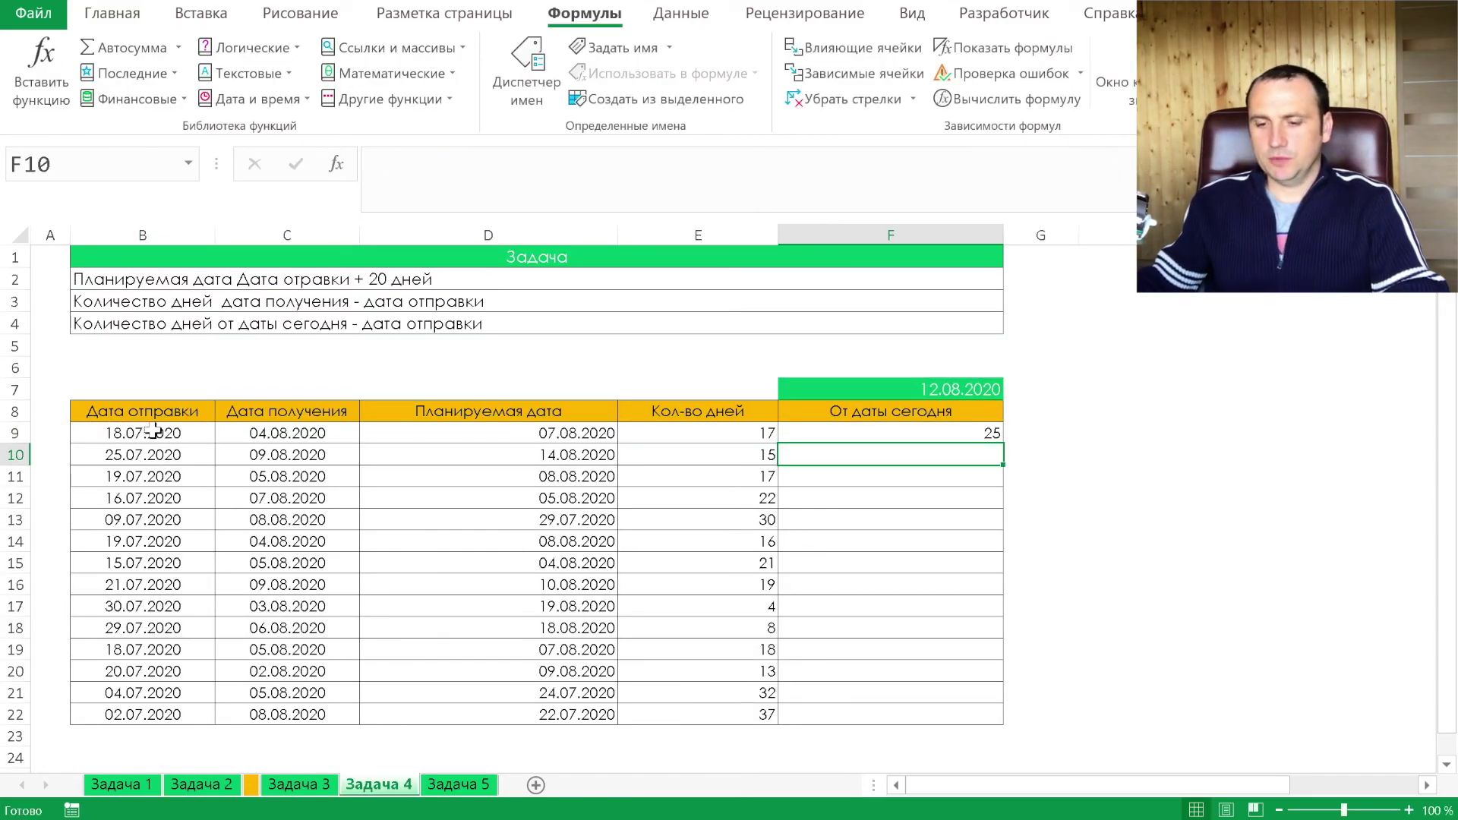
pyautogui.click(991, 433)
pyautogui.moveTo(1003, 443); pyautogui.dragTo(970, 724)
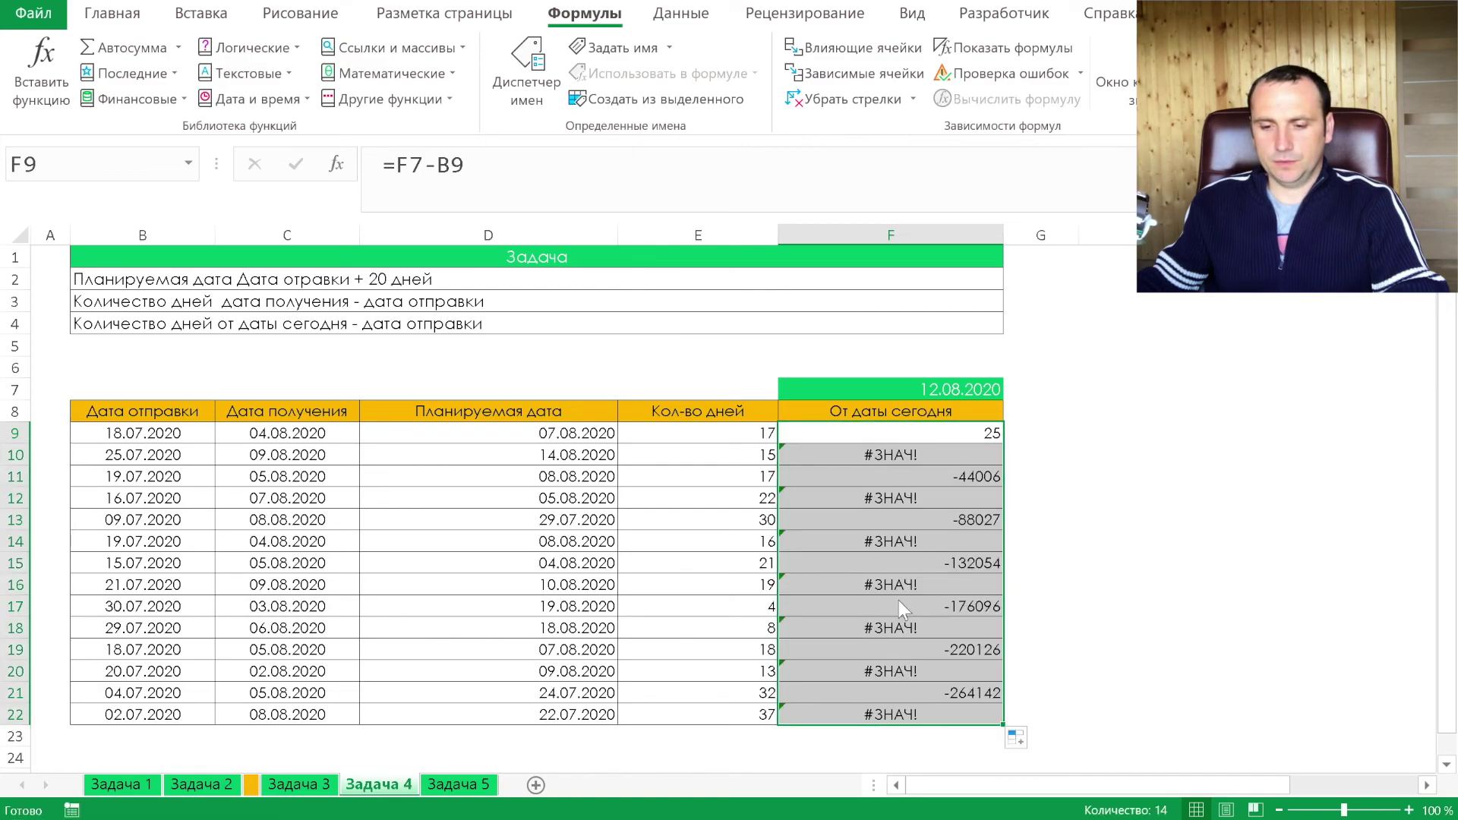
pyautogui.click(900, 456)
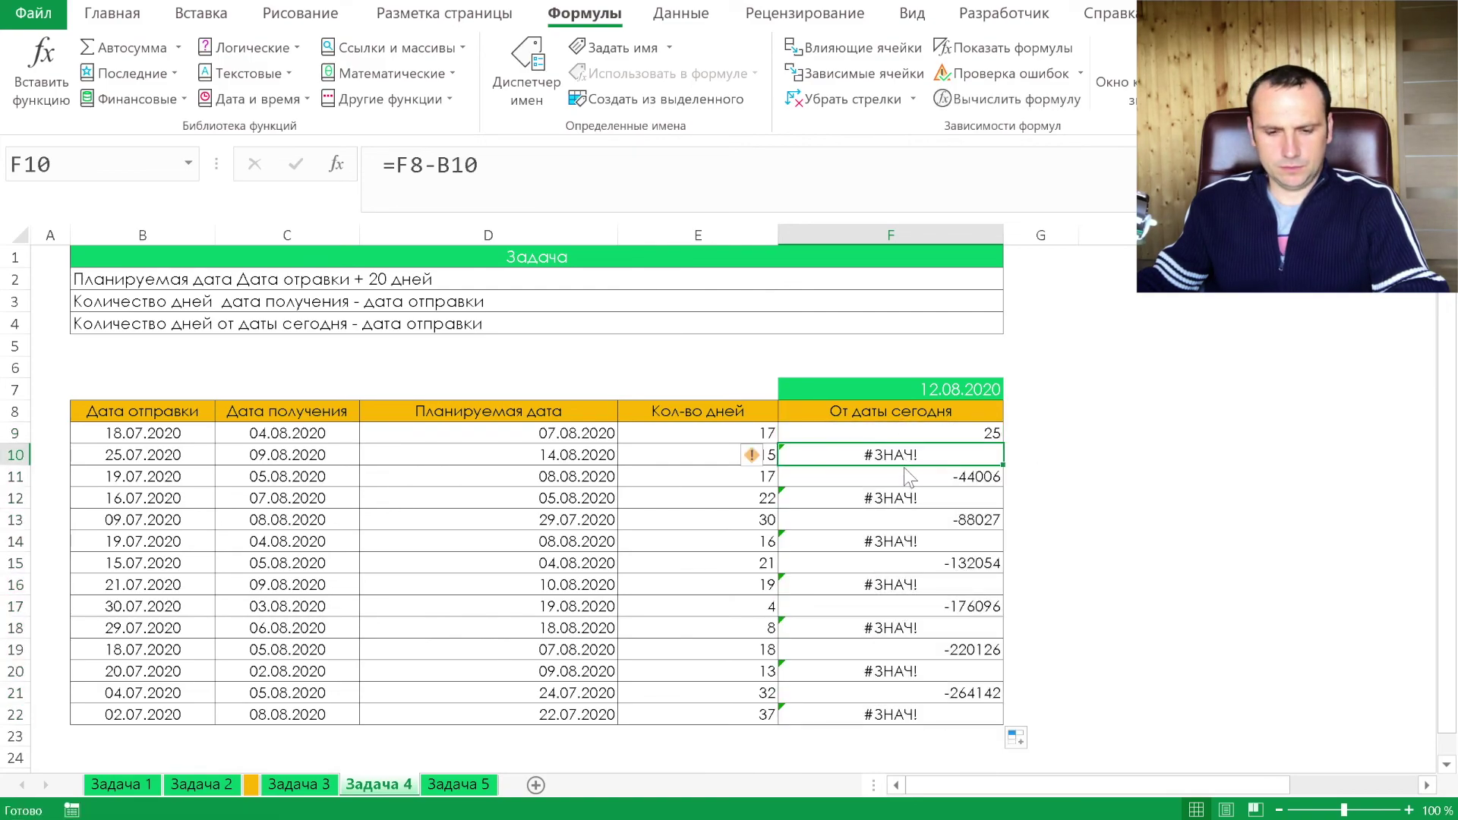
# - Clear the faulty #ЗНАЧ! results from F9 through F21
pyautogui.click(904, 430)
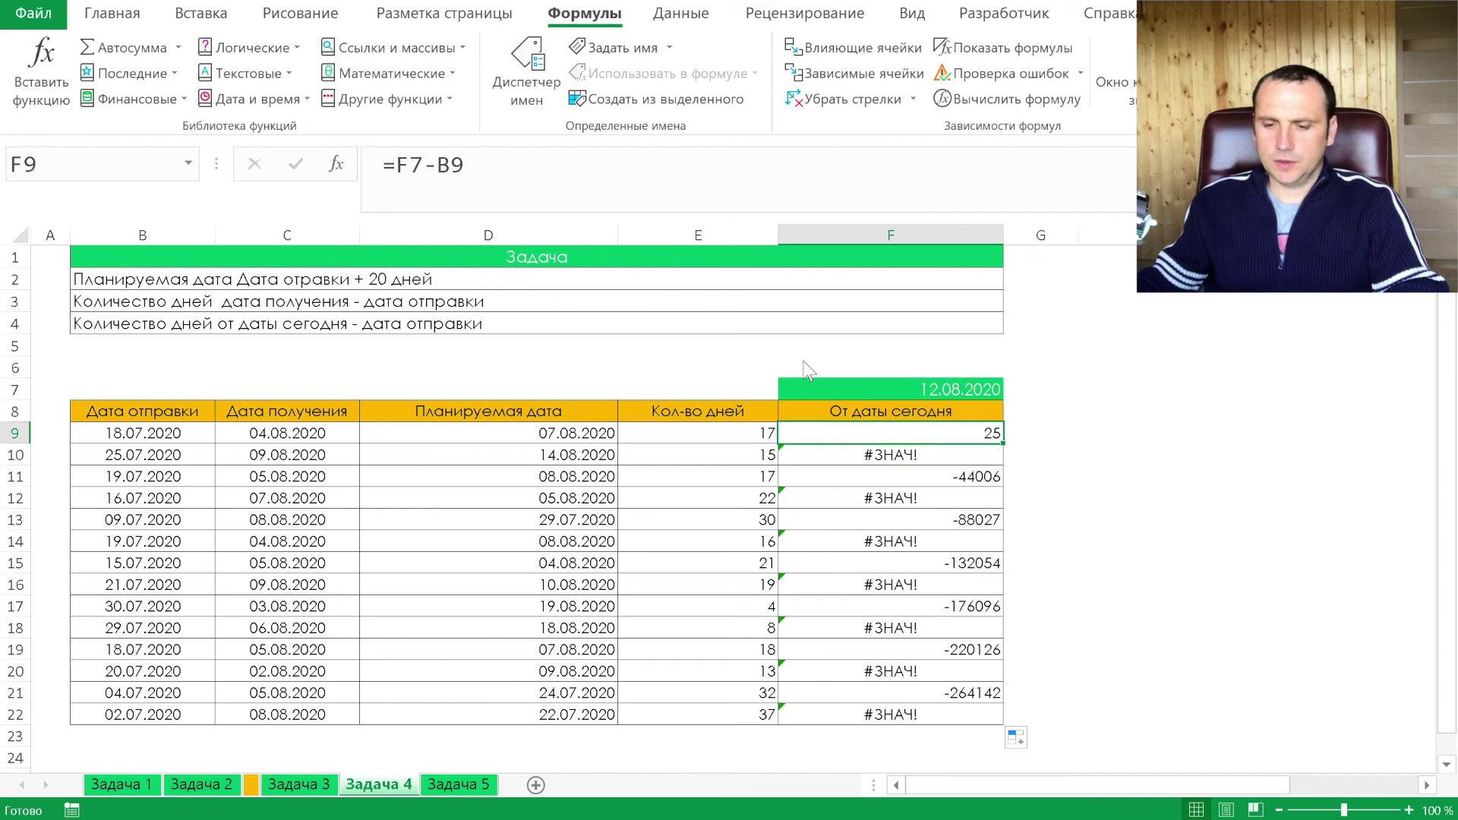
pyautogui.moveTo(850, 424); pyautogui.dragTo(892, 430)
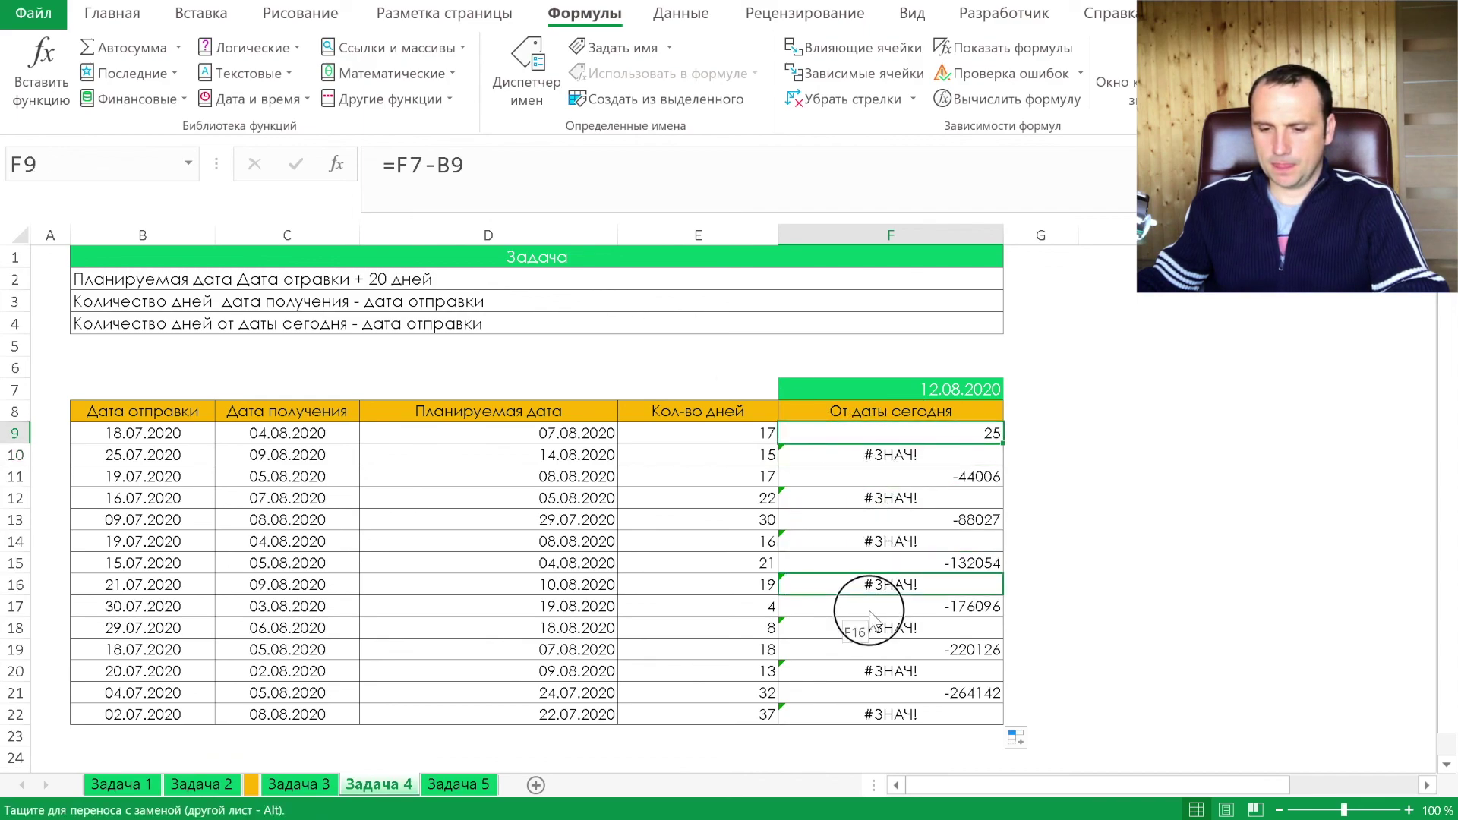
pyautogui.moveTo(873, 439); pyautogui.dragTo(904, 696)
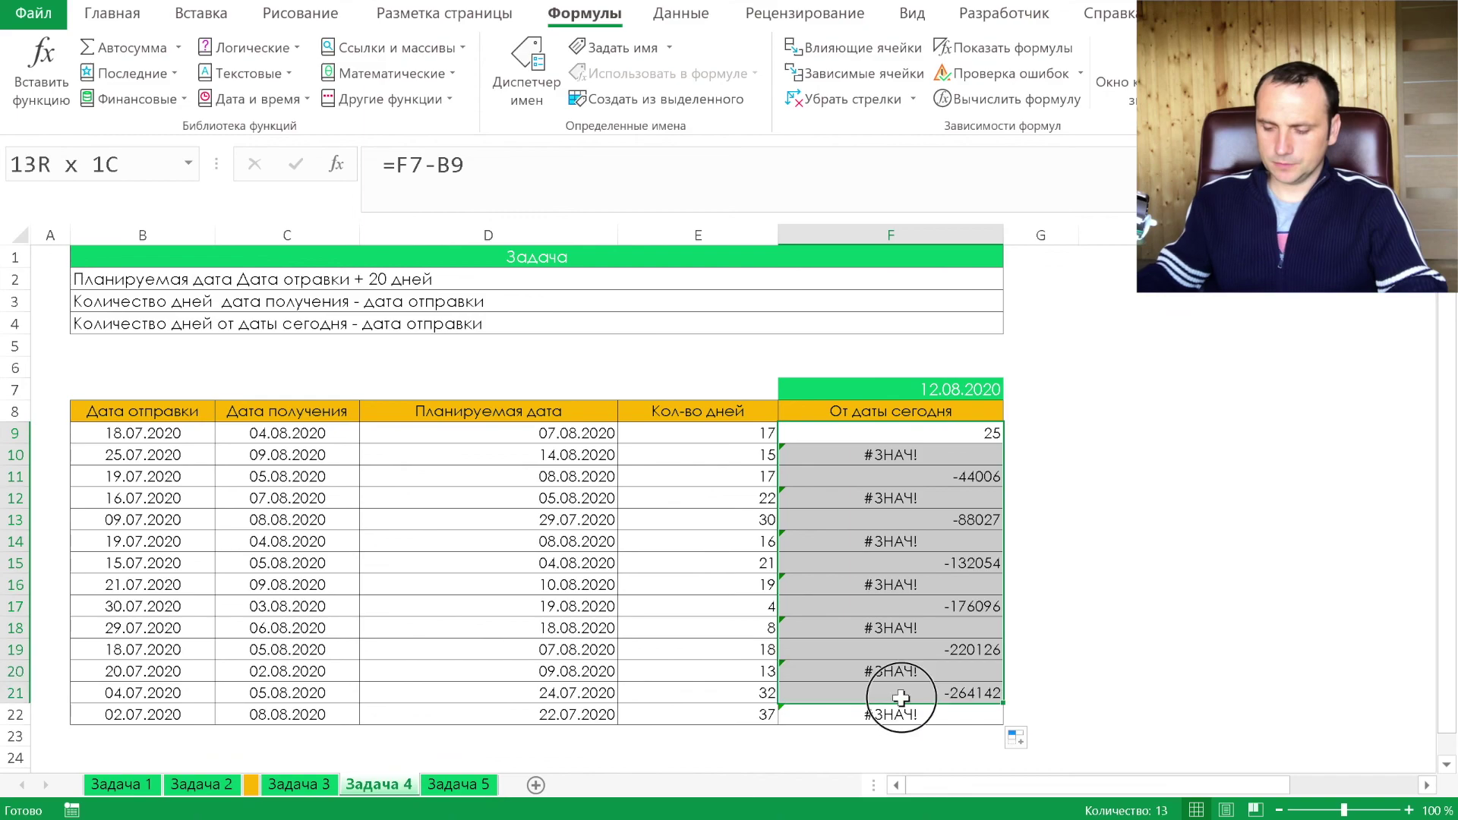
pyautogui.press('Down')
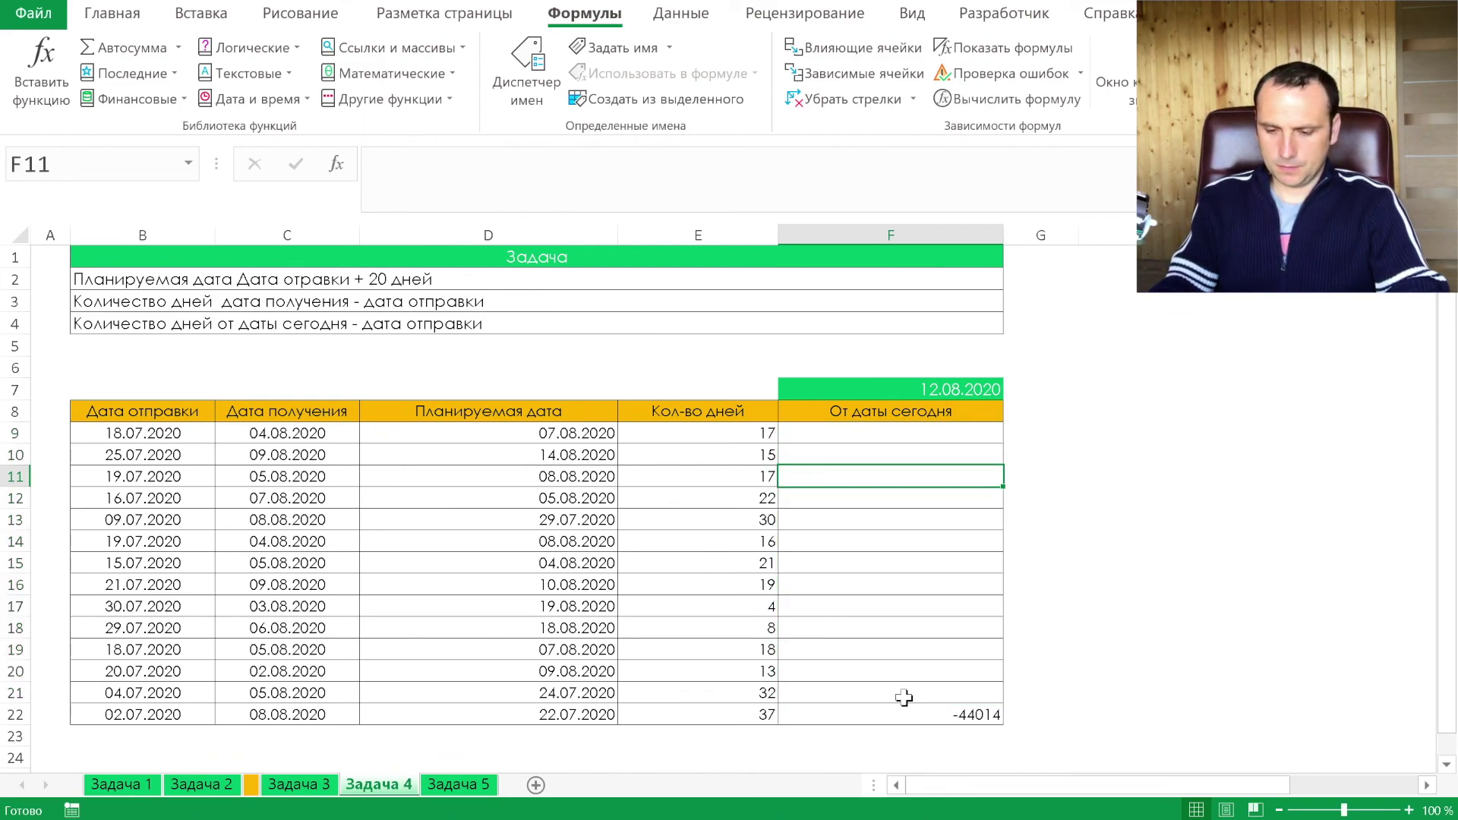